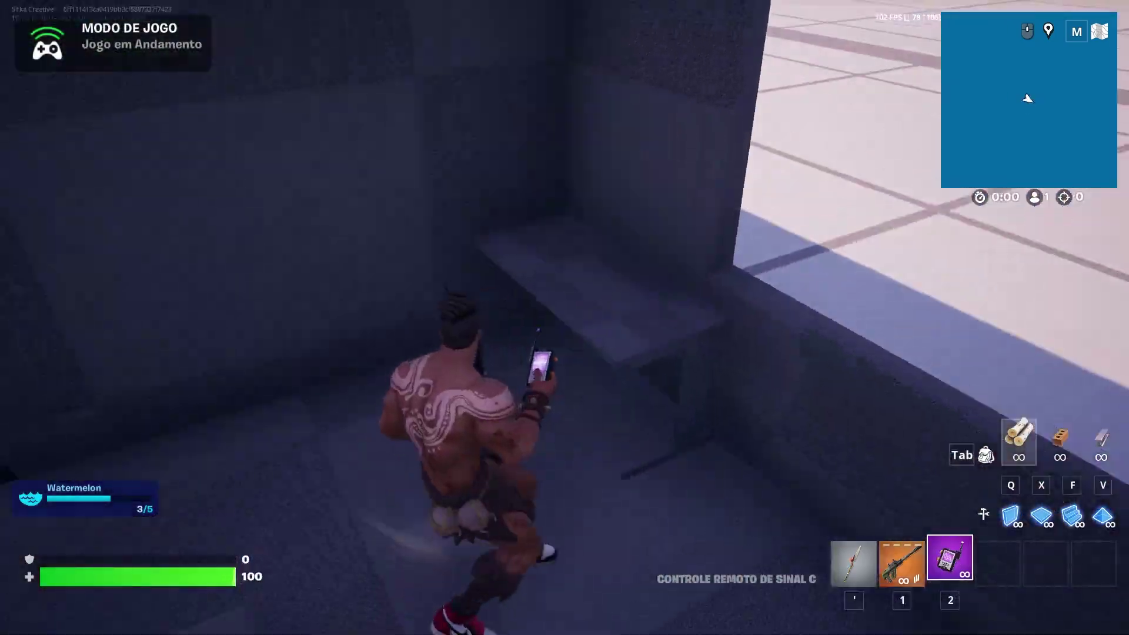
key(w)
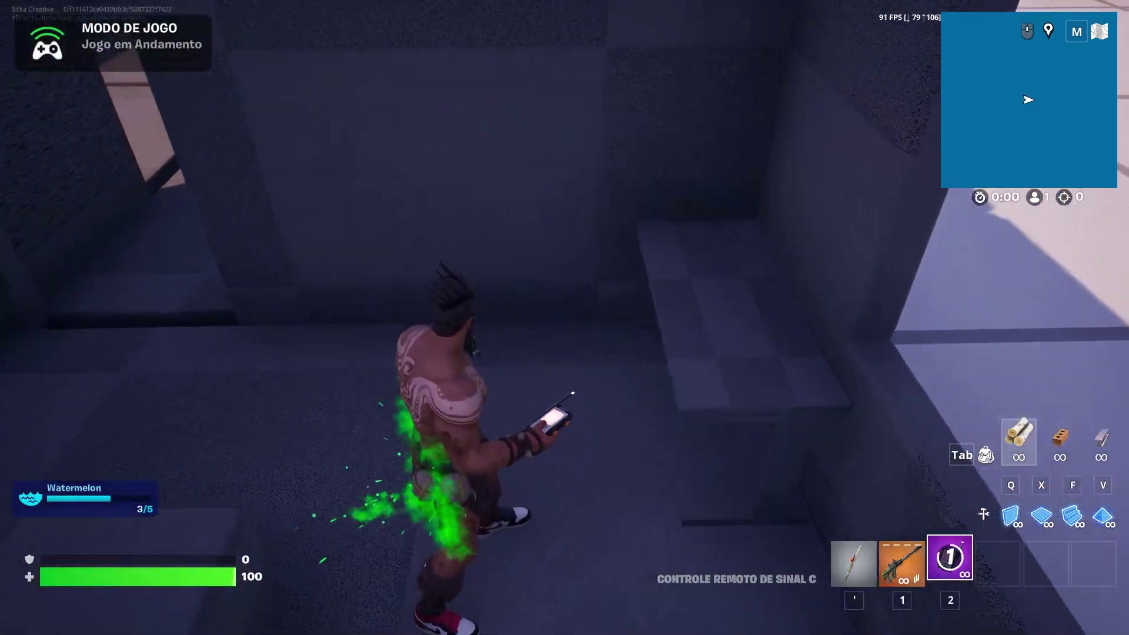
key(w)
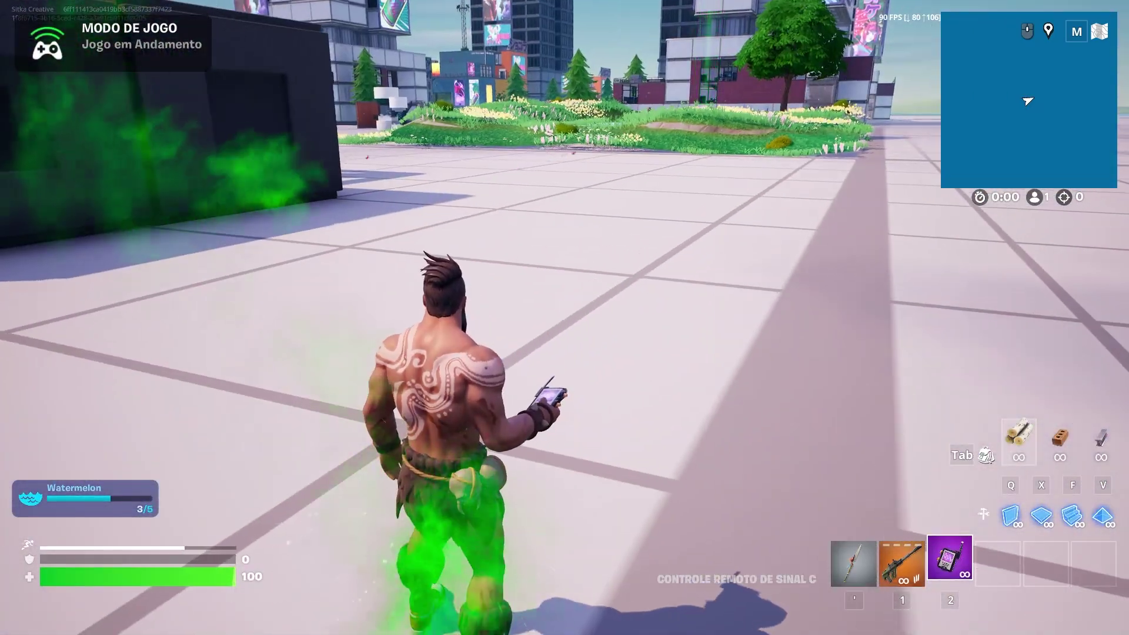
key(w)
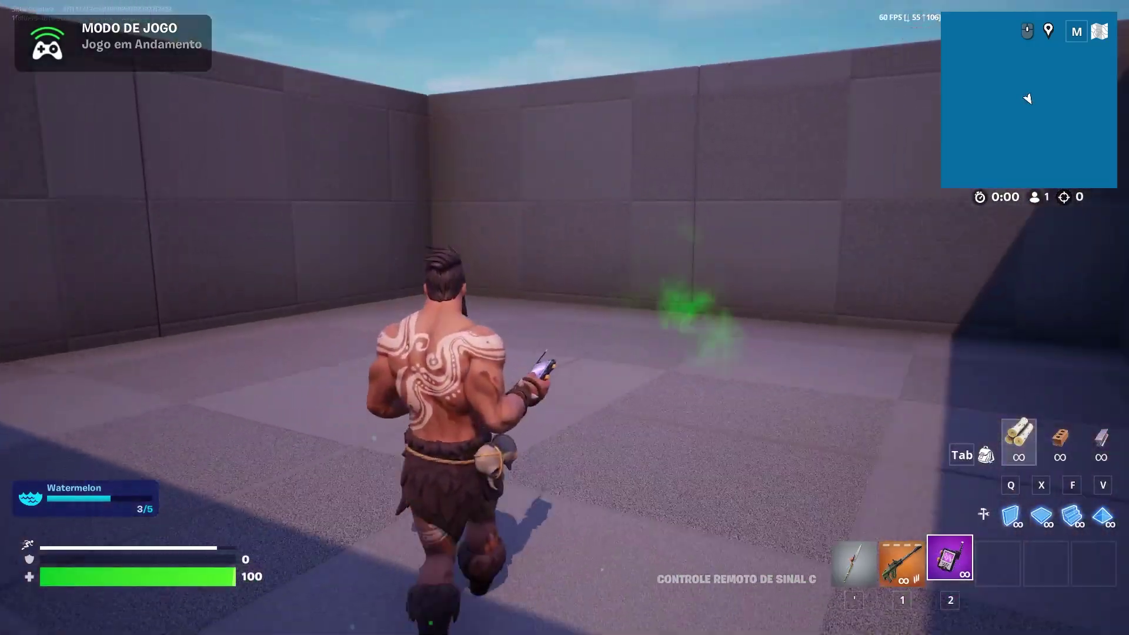
key(w)
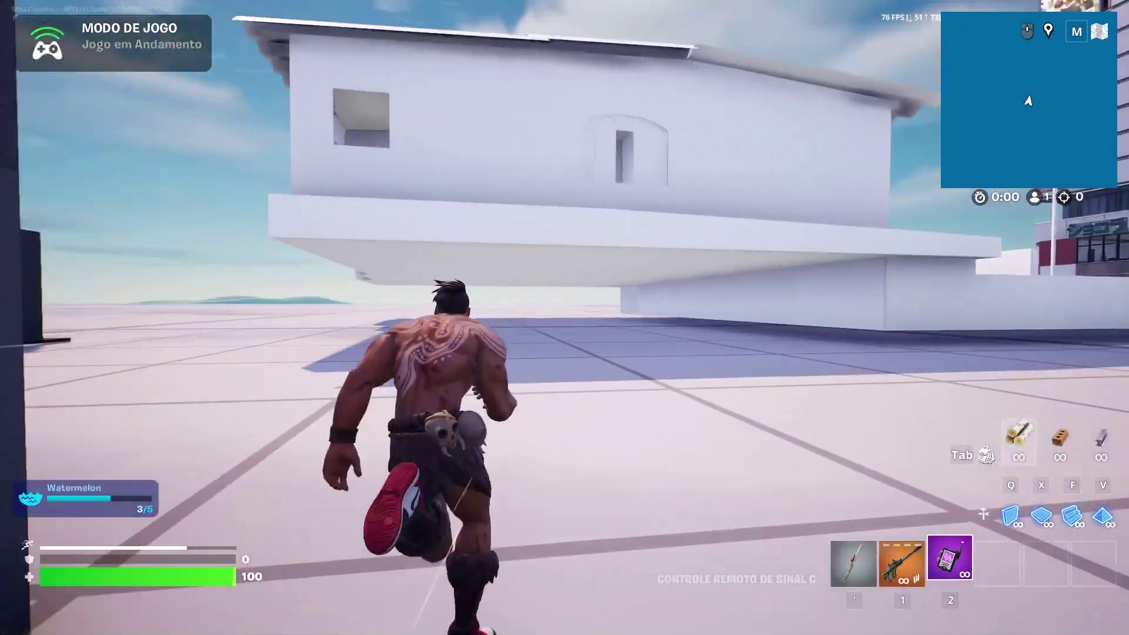
key(ctrl)
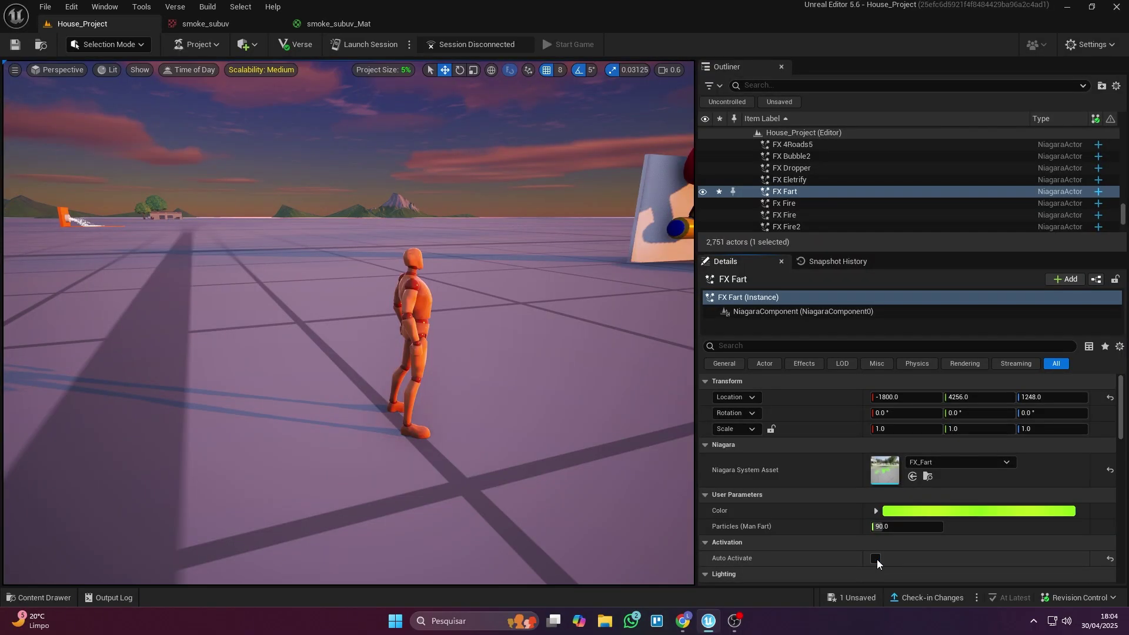
Enable Auto Activate on the FX Fart Niagara actor and save the changed actor.
click(875, 558)
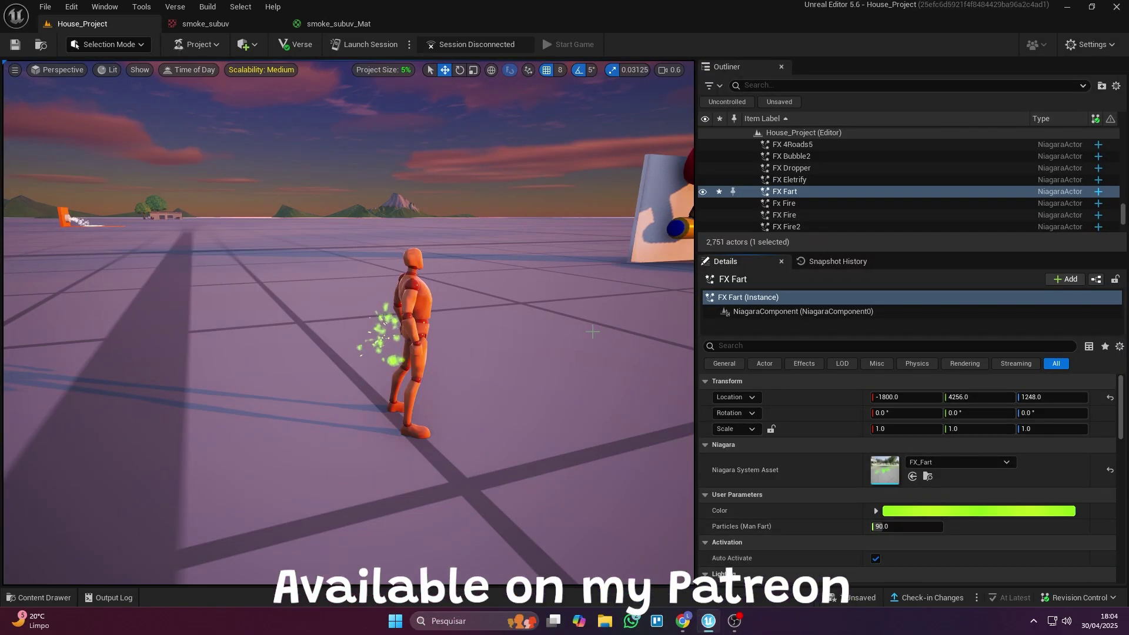
right_drag(411, 377, 553, 347)
click(862, 590)
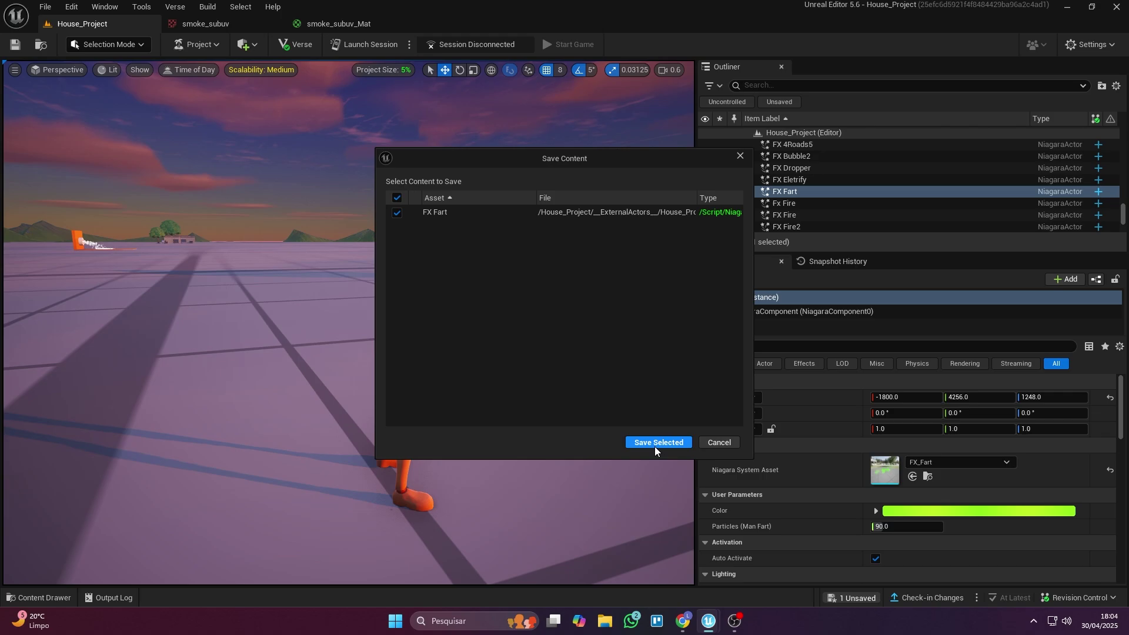
click(655, 445)
Inspect the smoke_subuv texture from the FXFart Components folder, close it, and look through its available asset actions.
key(ctrl+space)
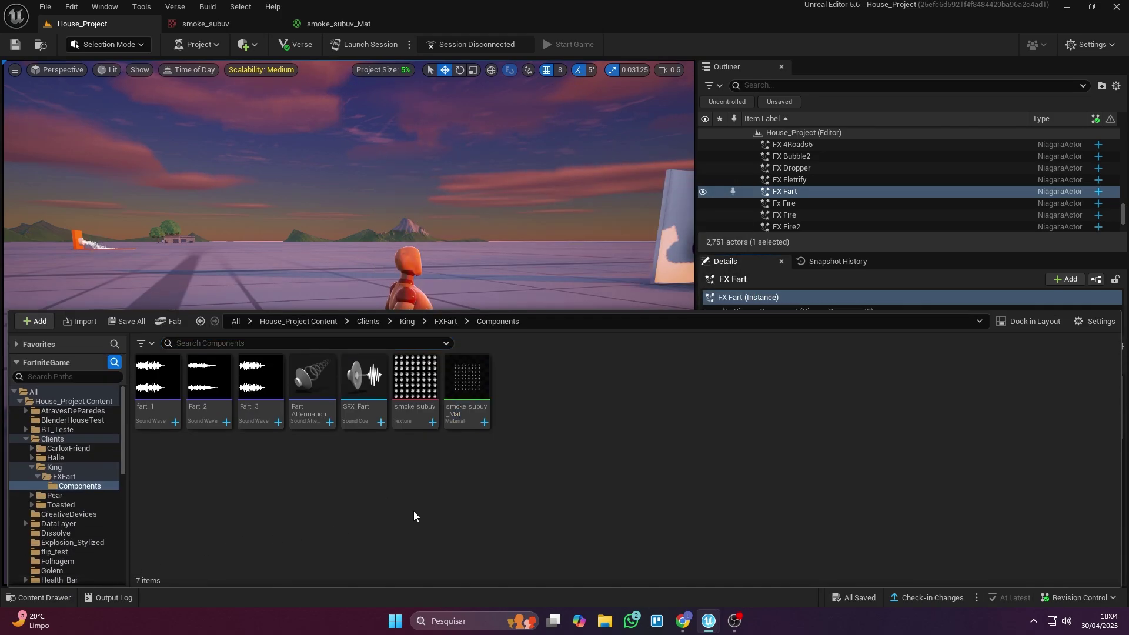
double_click(415, 382)
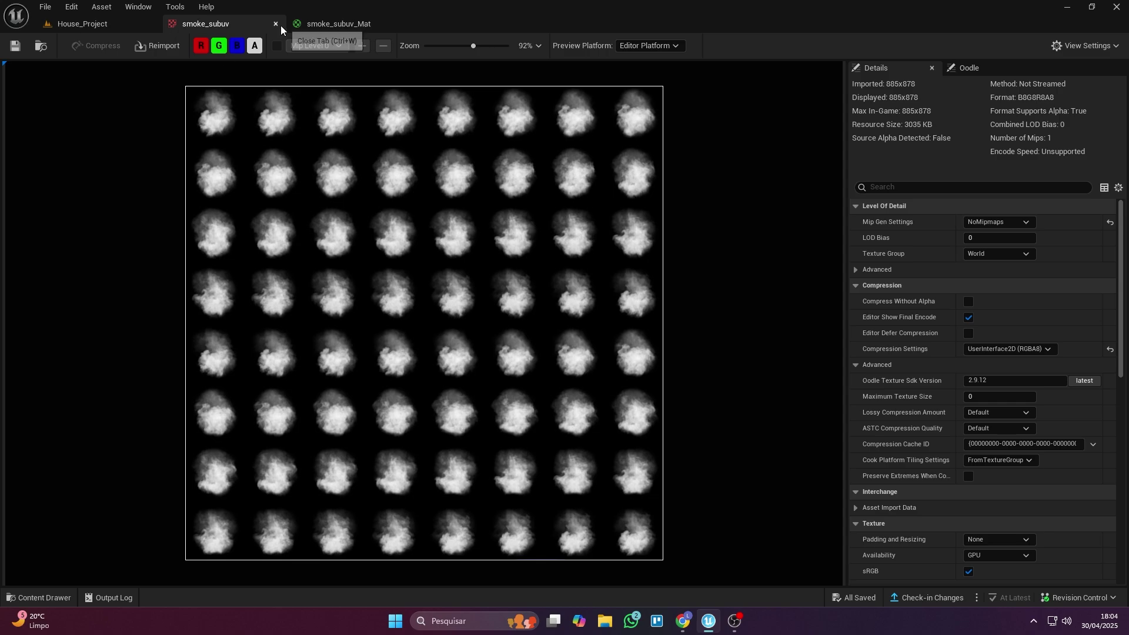
click(276, 23)
click(53, 598)
right_click(413, 388)
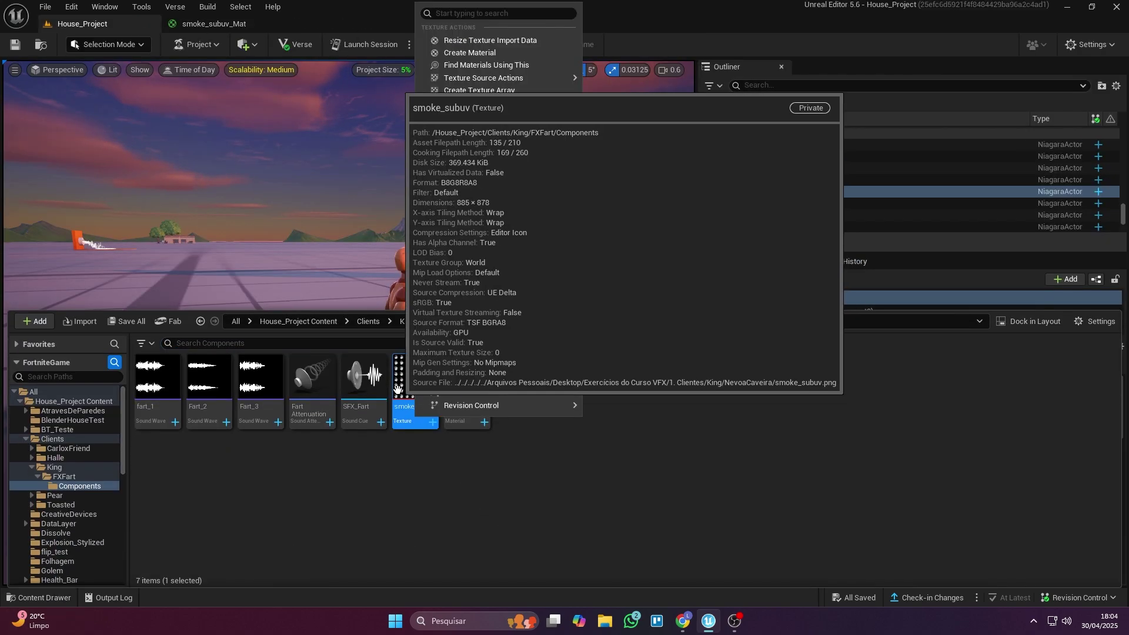
click(469, 421)
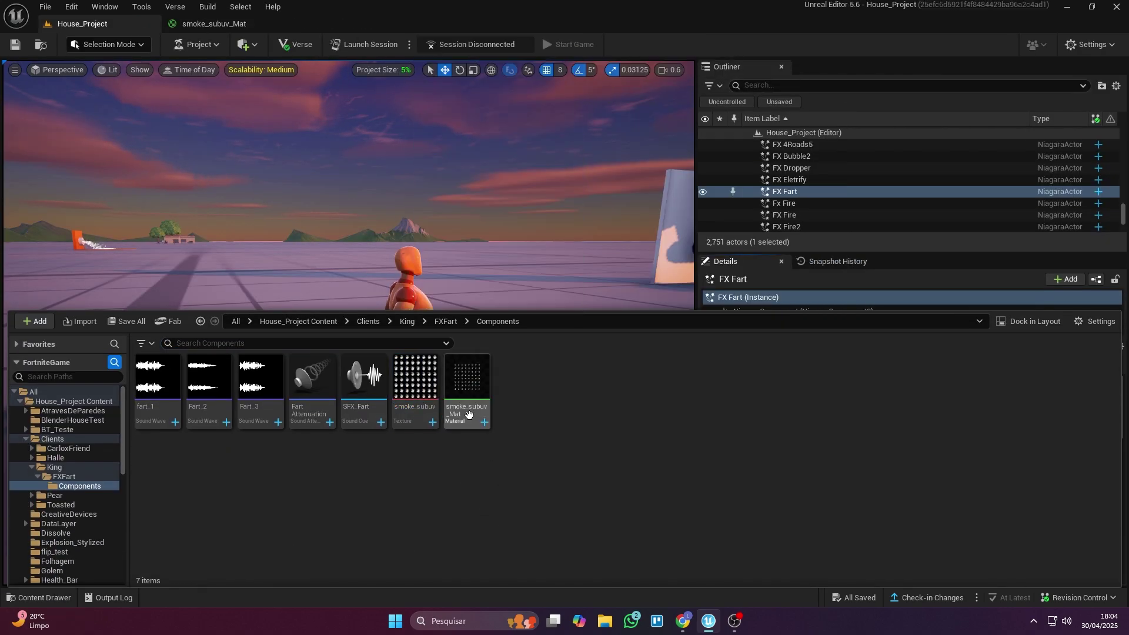
Open the smoke_subuv_Mat material and bring its Particle SubUV node into focus.
double_click(463, 414)
right_drag(488, 154, 342, 160)
scroll(388, 207, up, 2)
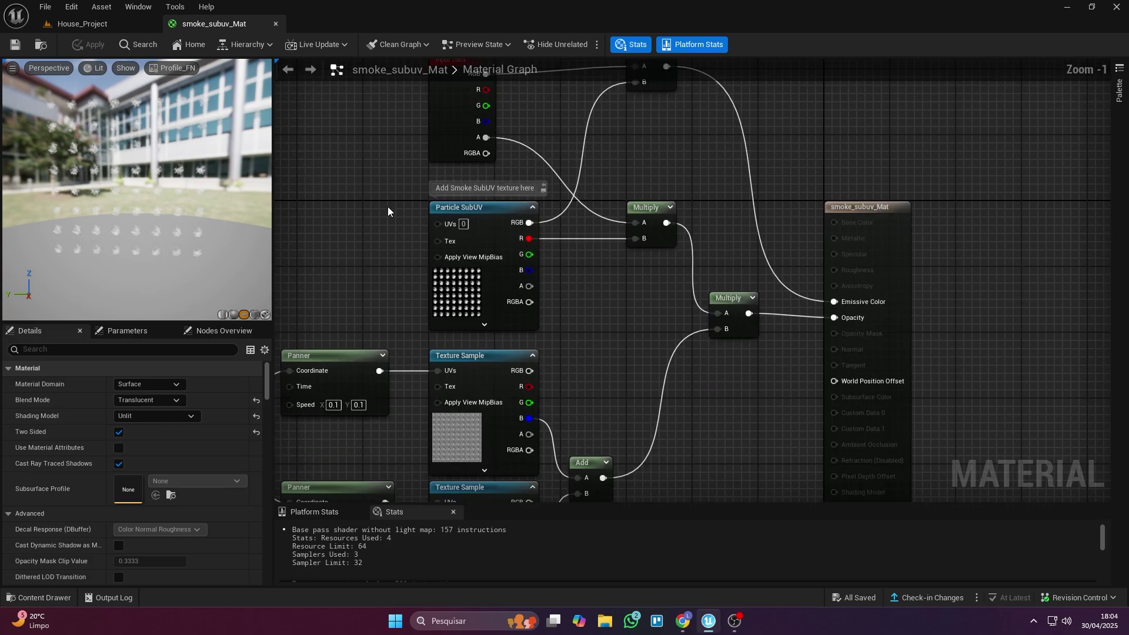
right_drag(445, 240, 535, 221)
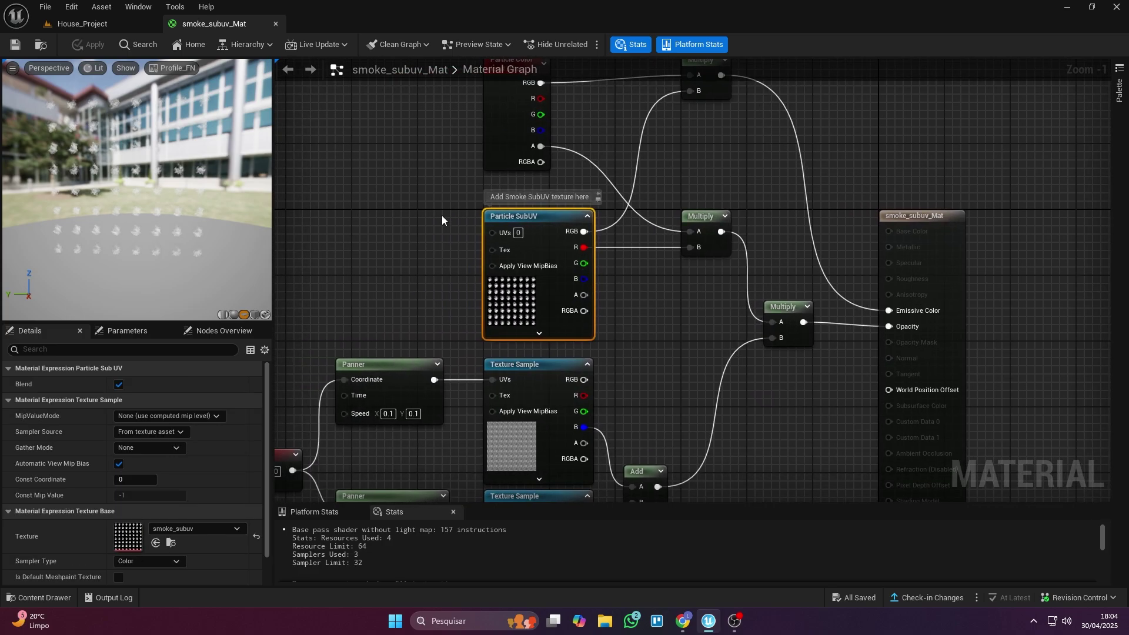
Add a second Particle SubUV node beside the existing one, and delete it again.
click(374, 217)
key(Delete)
right_click(345, 207)
text(part)
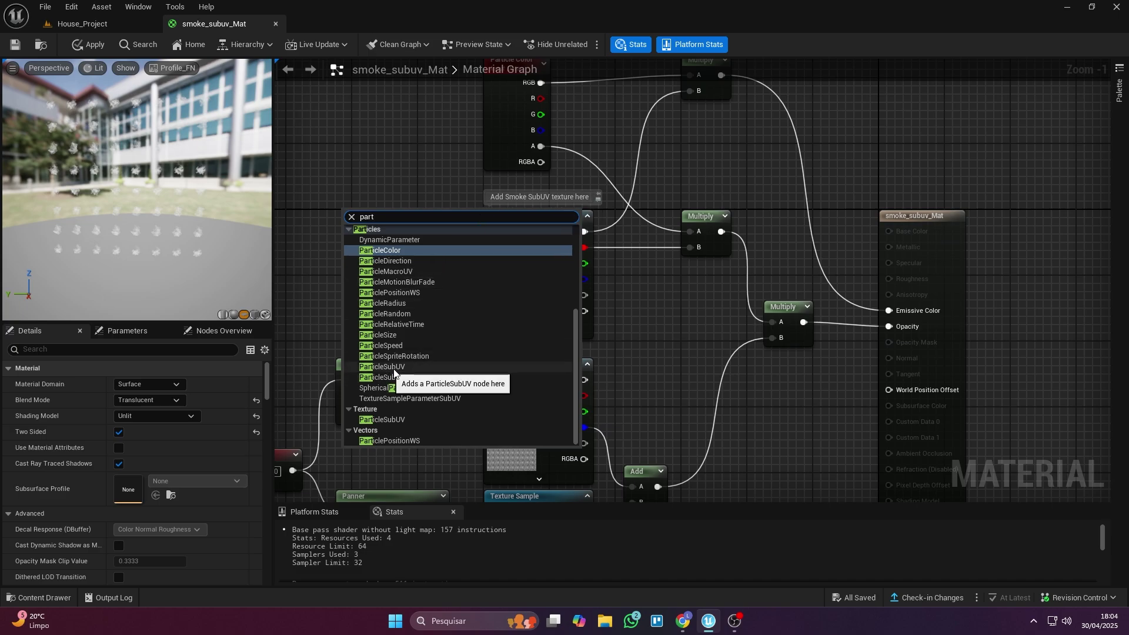
click(393, 368)
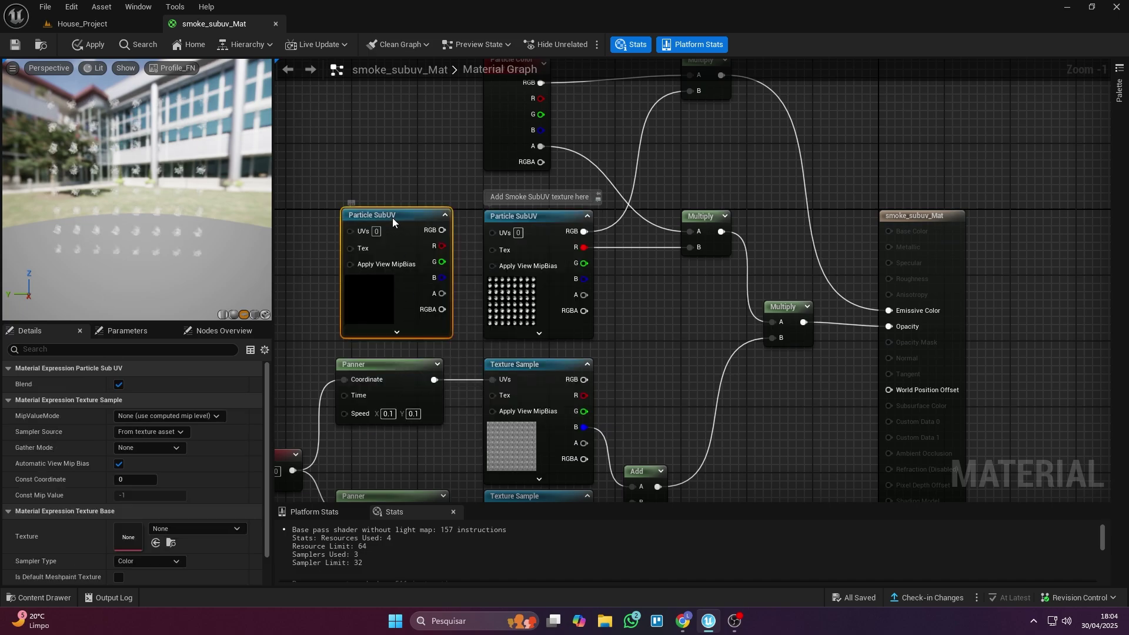
key(Delete)
Place an extra Multiply node near the existing Multiply nodes, and delete it again.
right_drag(442, 243, 359, 278)
key(m)
click(678, 273)
key(Delete)
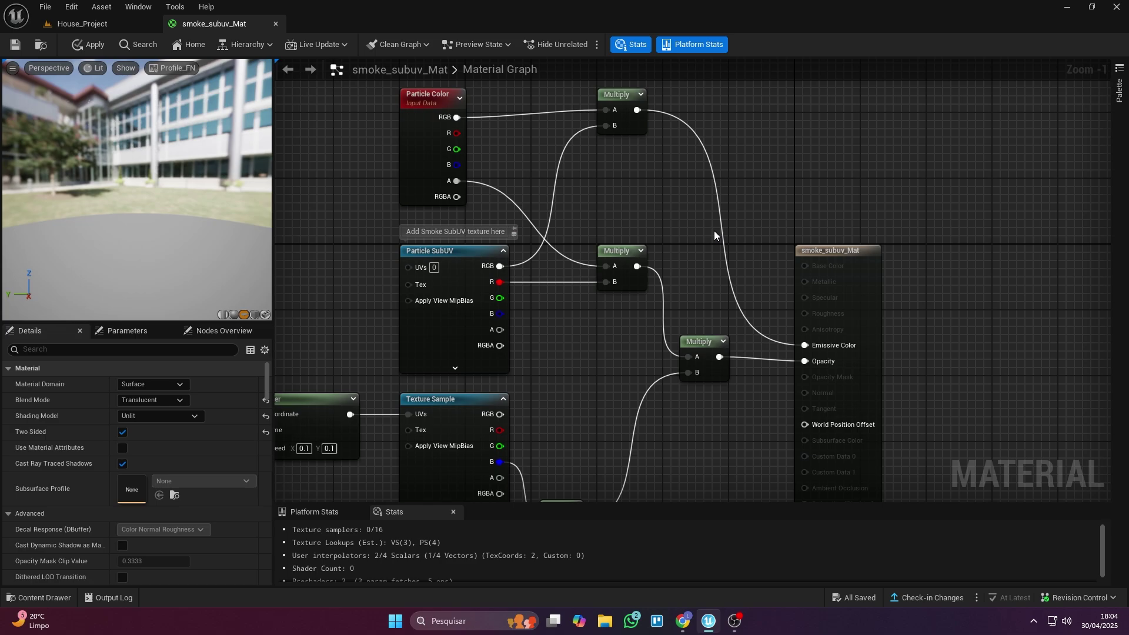
Add an extra Particle Color node above the existing one, and delete it again.
right_drag(638, 122, 719, 220)
right_click(485, 141)
text(part)
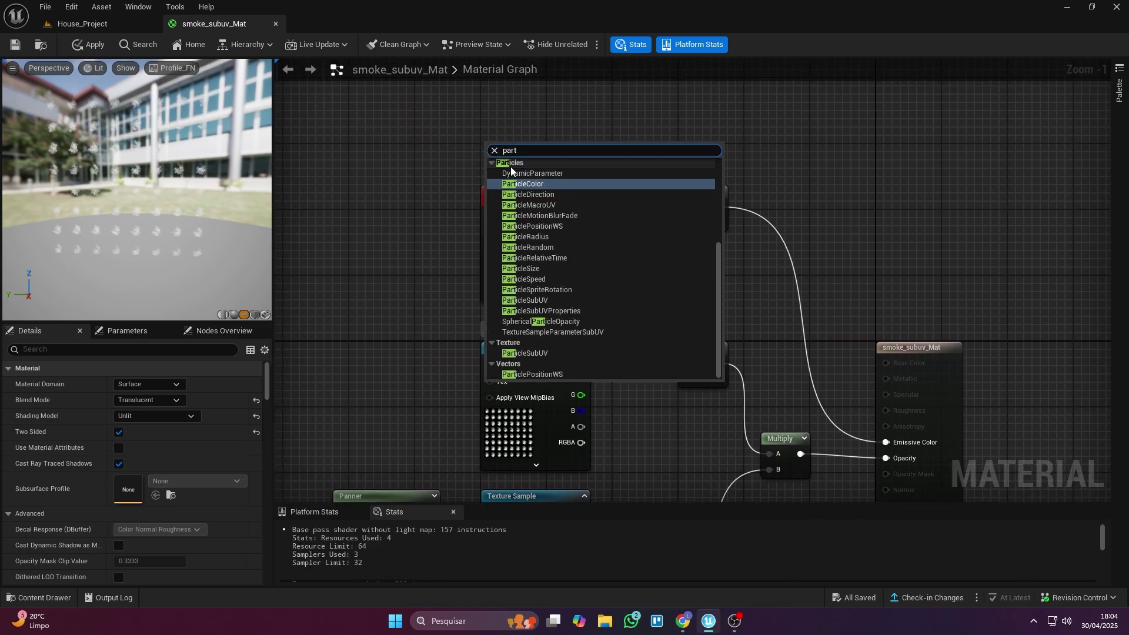
click(516, 185)
drag(514, 158, 430, 175)
key(Delete)
Add a Texture Sample node beside the noise network, assign it the T_Clouds_Noise3_D texture, and delete the node.
scroll(447, 270, down, 1)
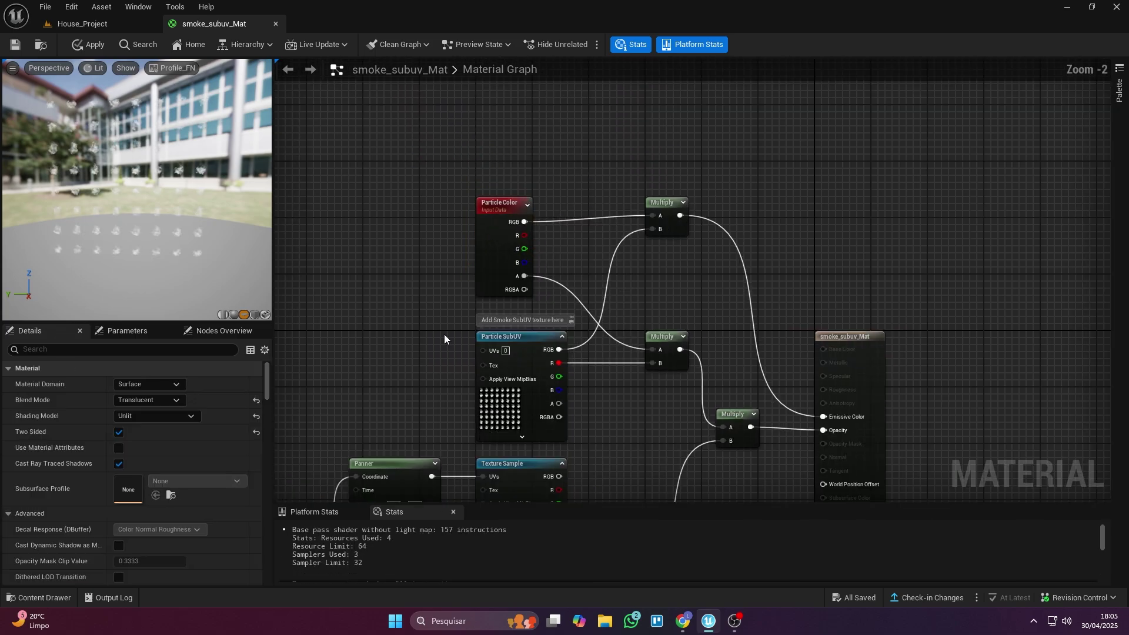
right_drag(425, 380, 570, 97)
scroll(664, 180, up, 1)
key(t)
click(778, 176)
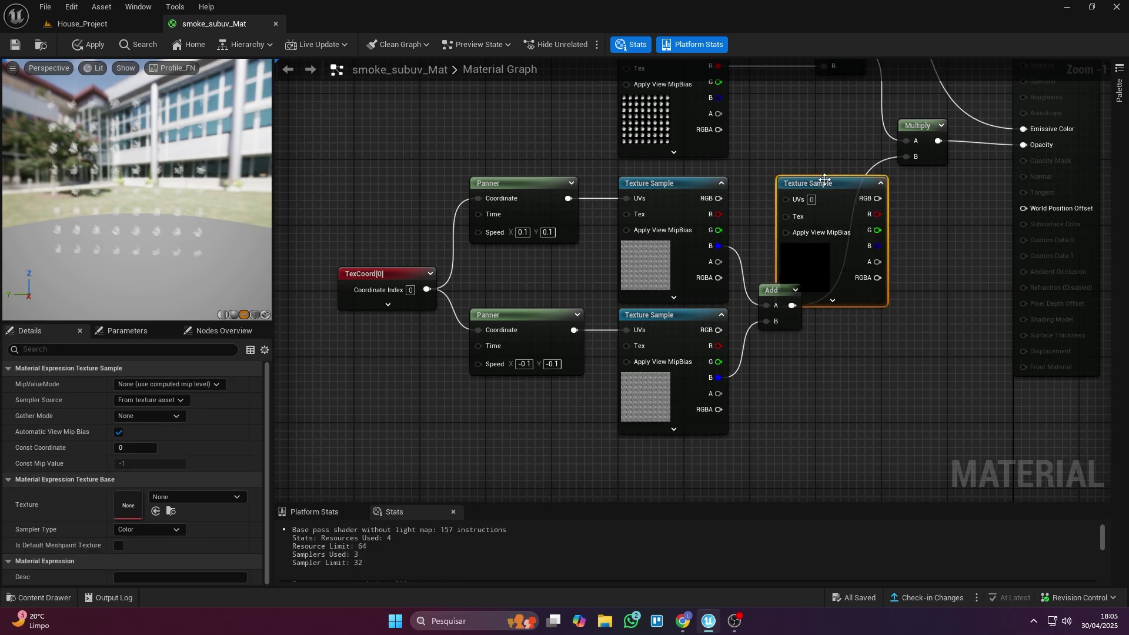
drag(854, 179, 928, 297)
click(183, 498)
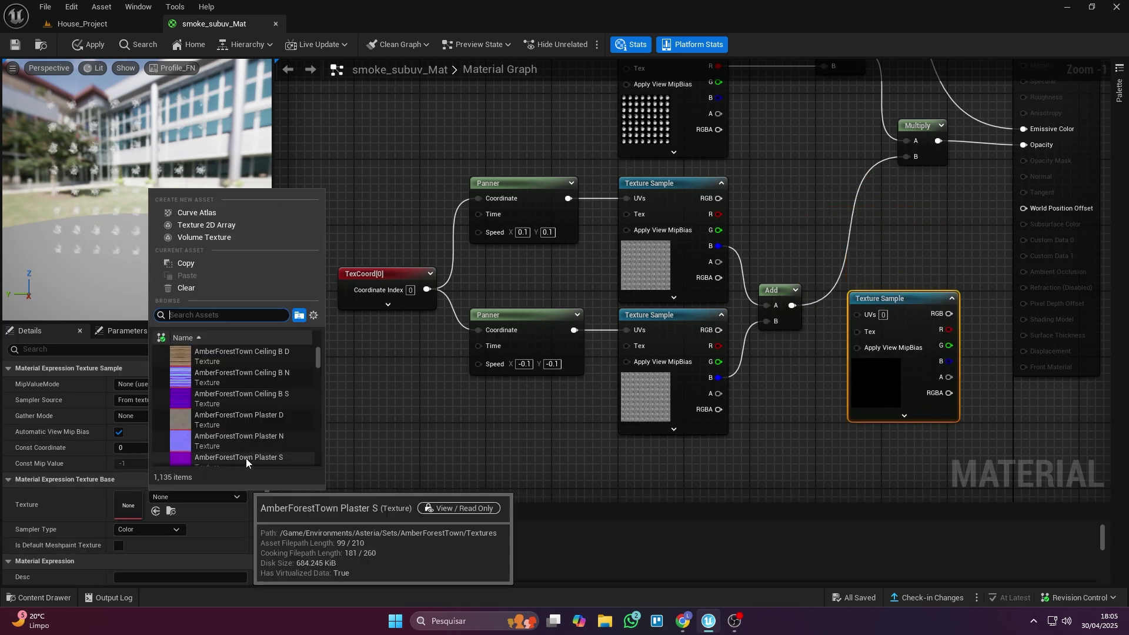
text(noise)
click(218, 396)
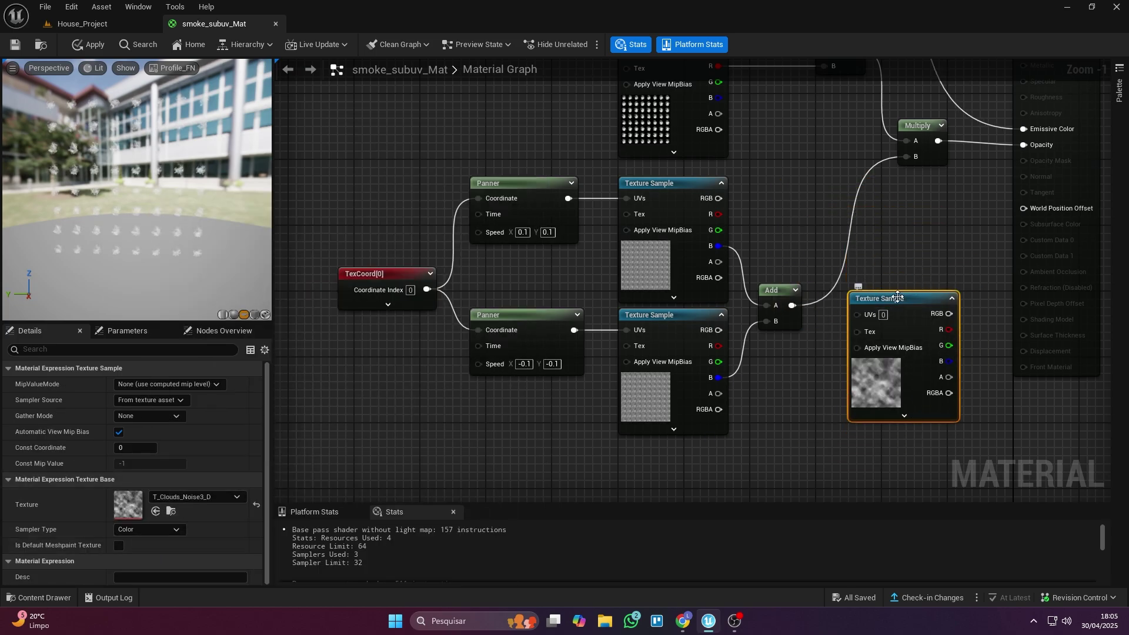
key(Delete)
Duplicate the Add node that combines the two noise textures, and delete the copy.
right_drag(892, 293, 873, 300)
click(761, 297)
key(ctrl+c)
click(849, 308)
key(ctrl+v)
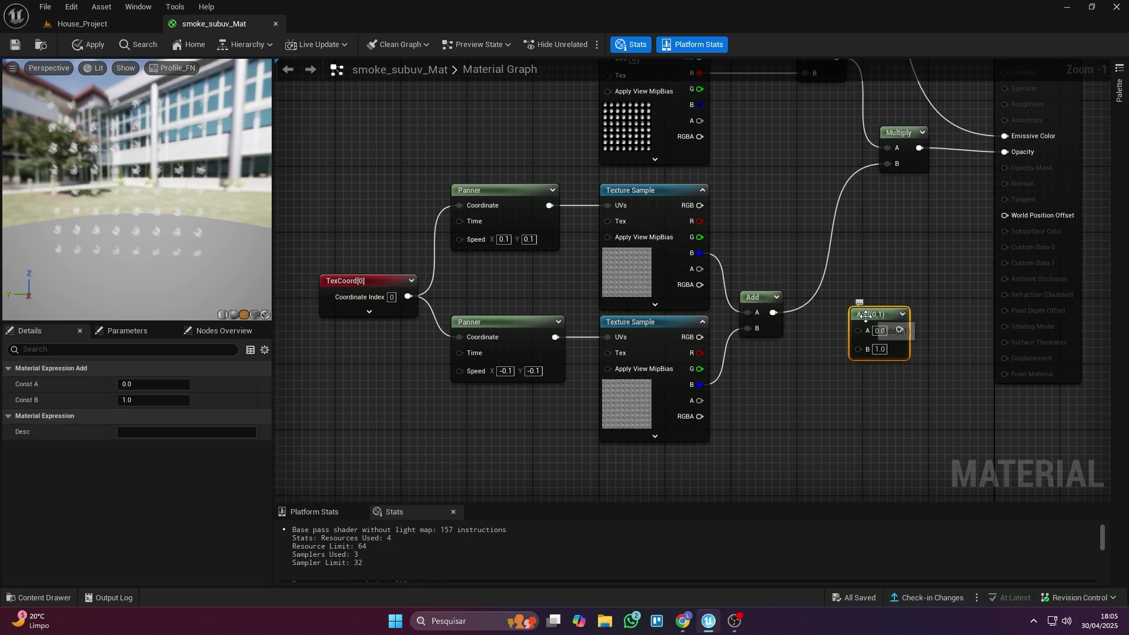
key(Delete)
Try to add another Panner node by searching the node list for "pann".
click(483, 195)
right_drag(381, 176, 482, 195)
right_click(379, 178)
text(pan)
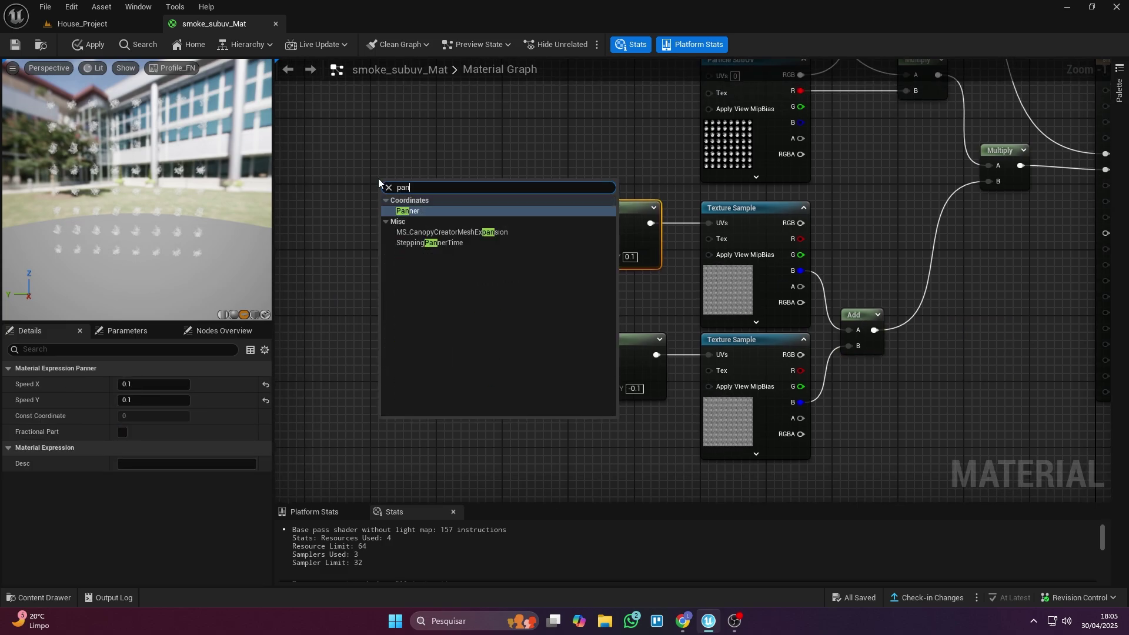
text(n)
click(412, 160)
Set the upper Panner's Speed X to 0.1 and check its Speed Y and the lower Panner's settings.
click(598, 227)
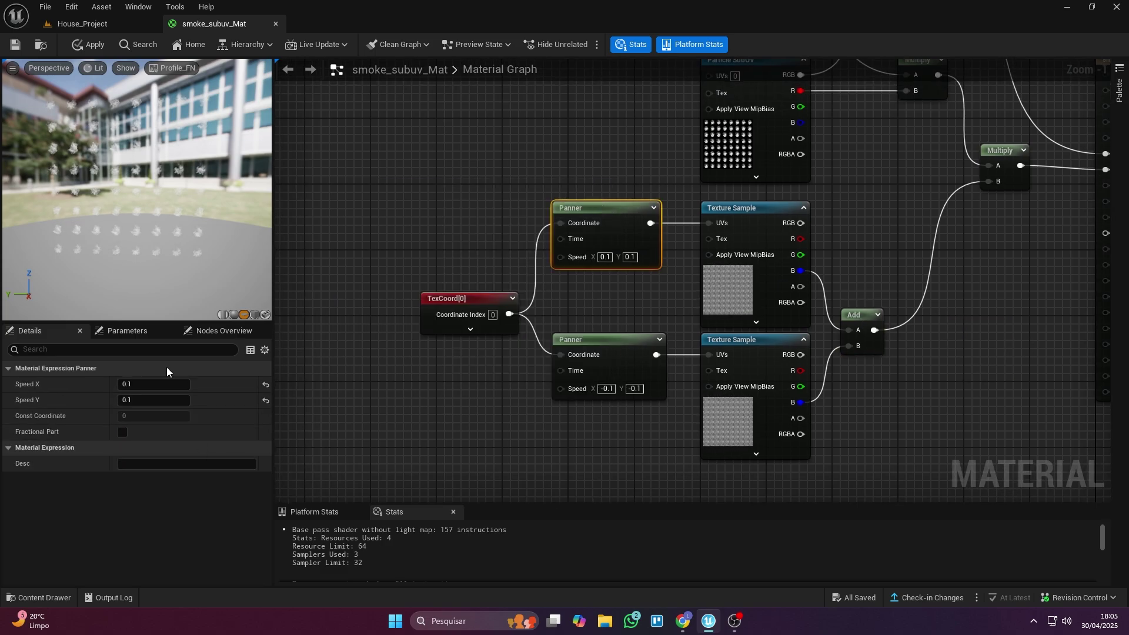
drag(154, 384, 152, 384)
text(0.1)
key(Return)
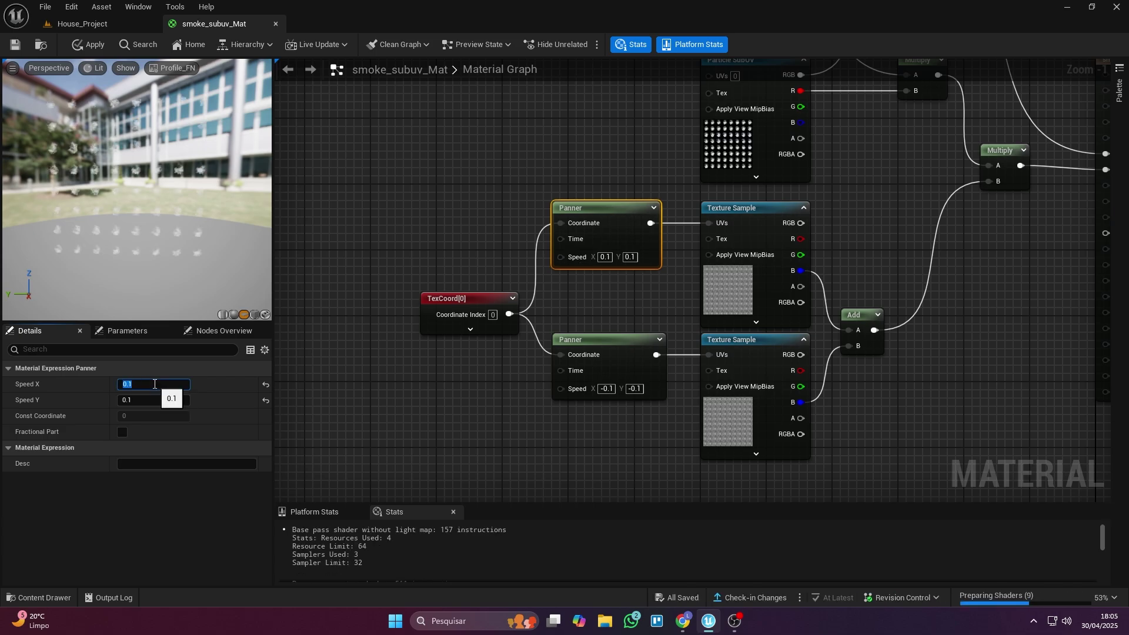
click(145, 399)
click(589, 372)
click(376, 320)
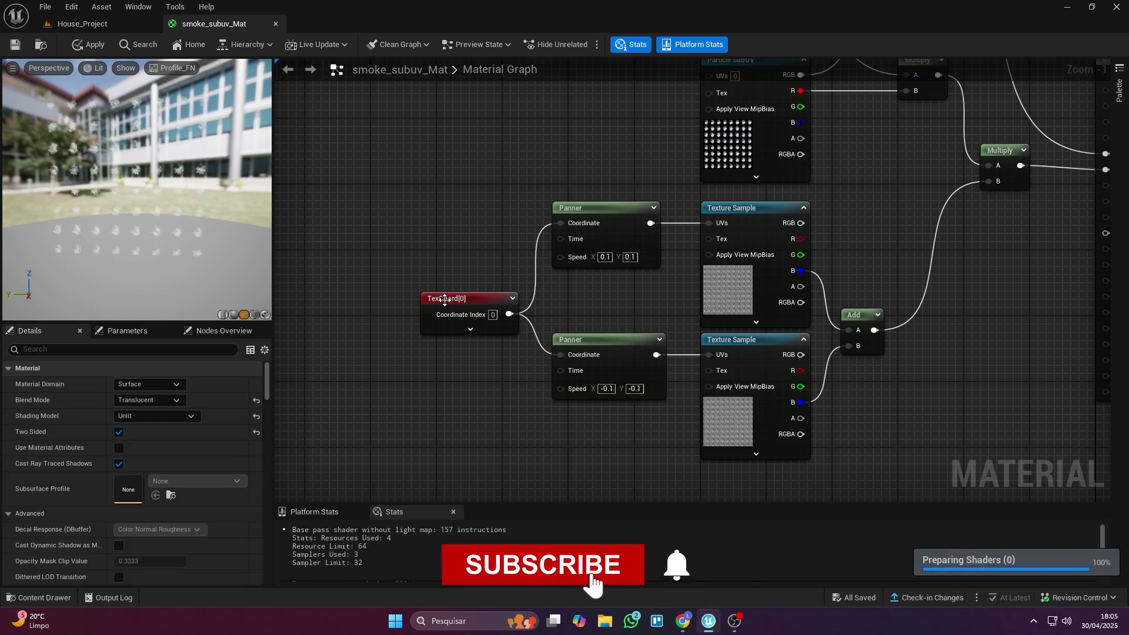
Select the whole noise network from TexCoord to Add, and set the material preview scene profile to Grey Wireframe.
click(445, 298)
drag(419, 216, 859, 353)
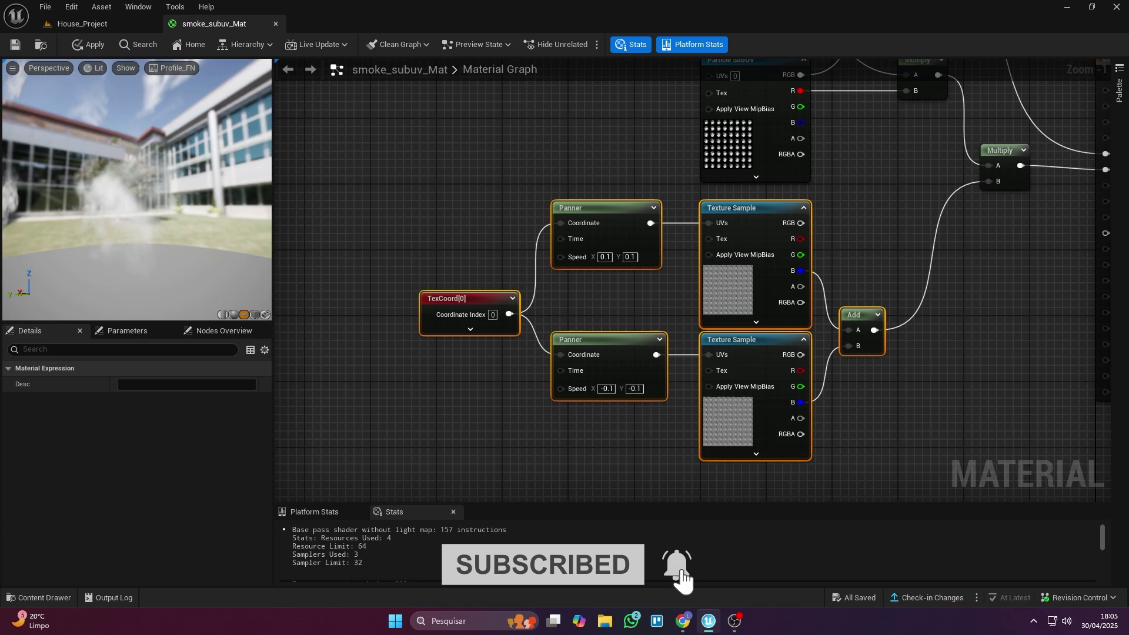
click(164, 72)
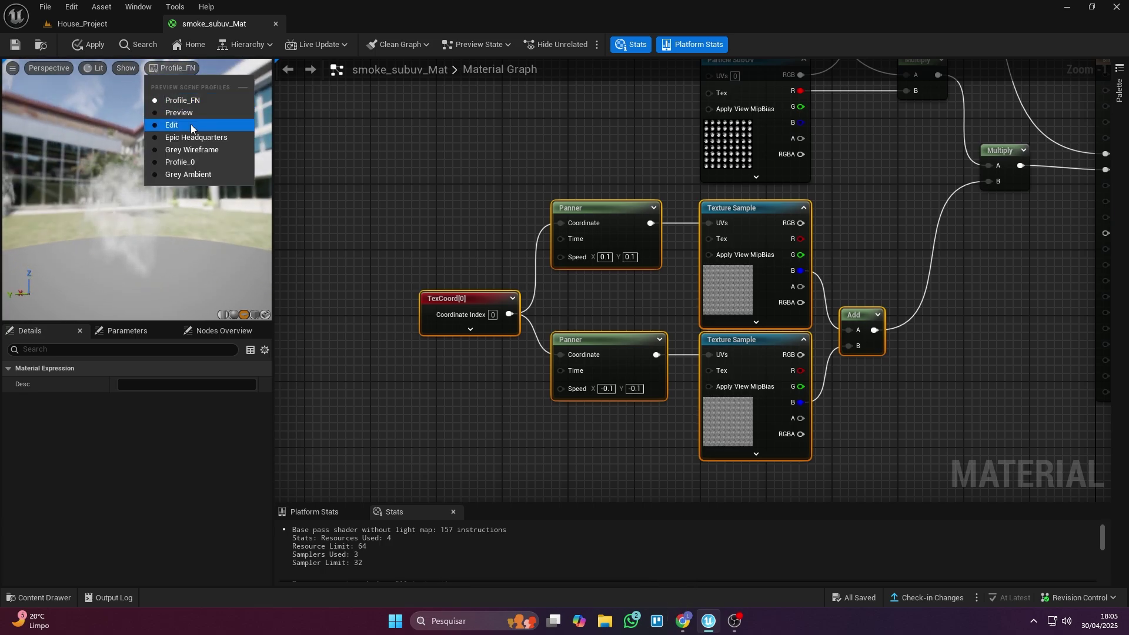
click(186, 151)
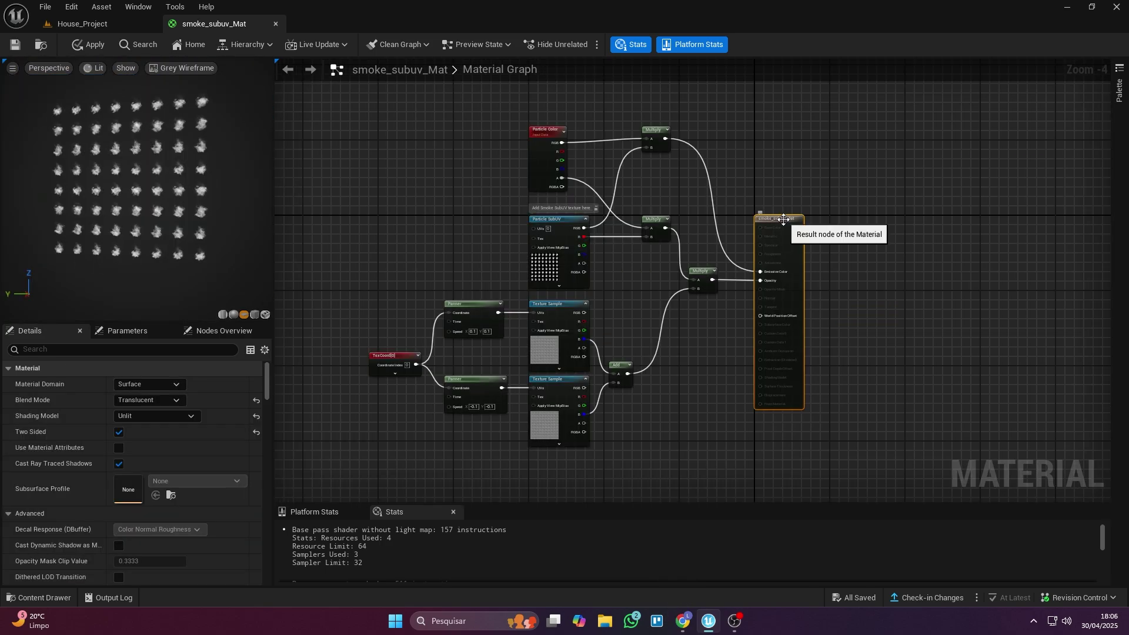
Check the material result node's Blend Mode, Shading Model, Two Sided and Used with Niagara Sprites settings.
scroll(785, 217, up, 2)
right_drag(785, 217, 718, 161)
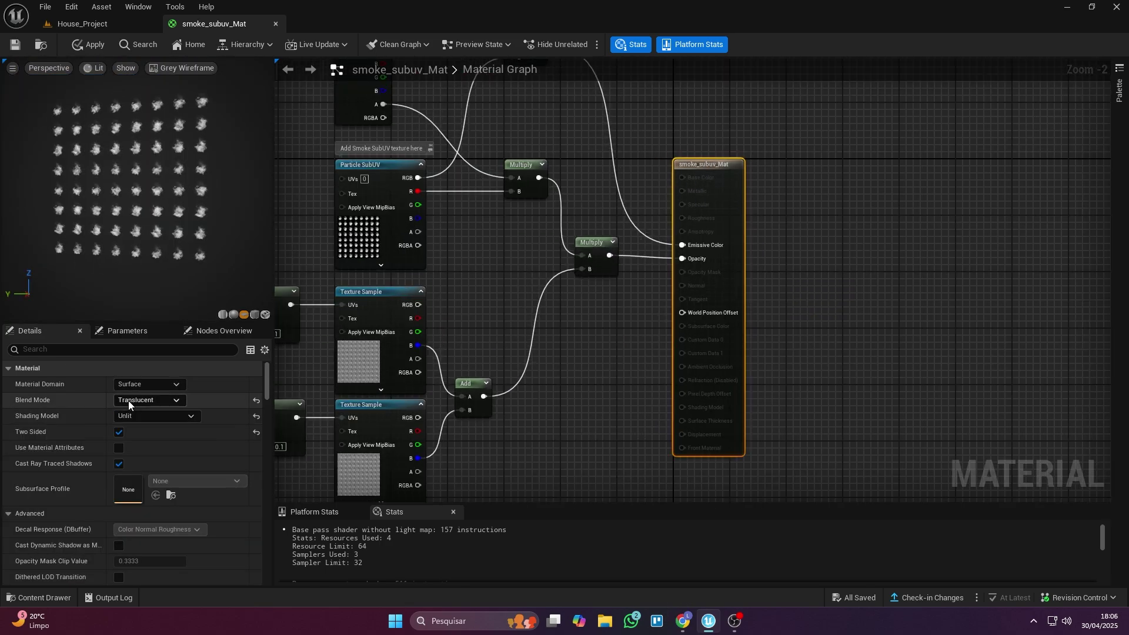
click(141, 435)
click(136, 416)
click(118, 432)
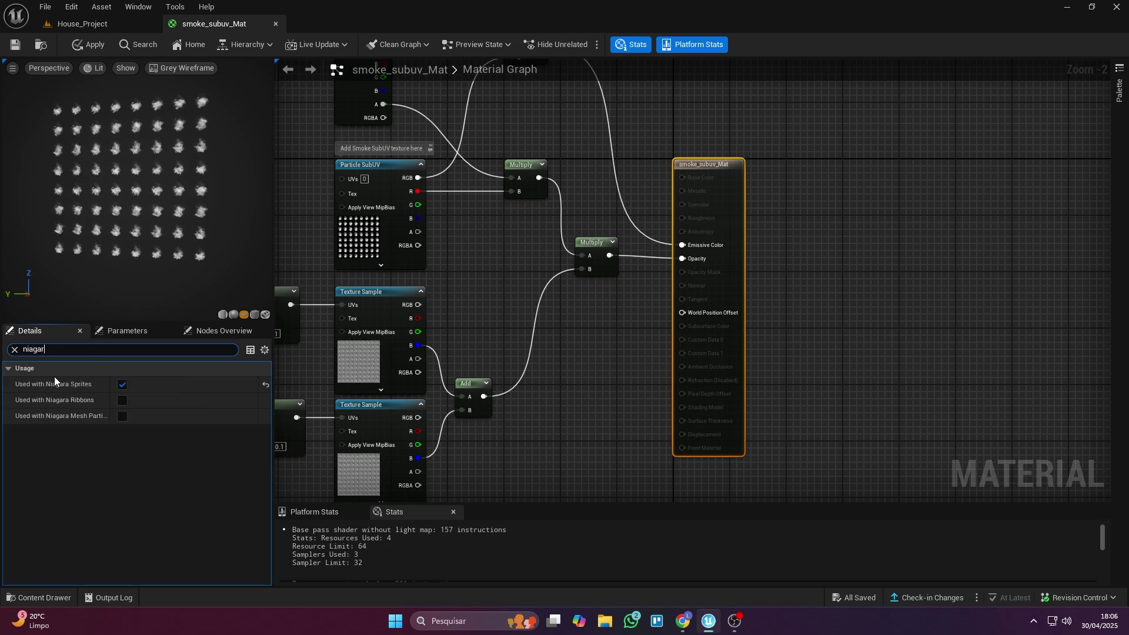
click(121, 385)
click(15, 350)
scroll(533, 217, down, 1)
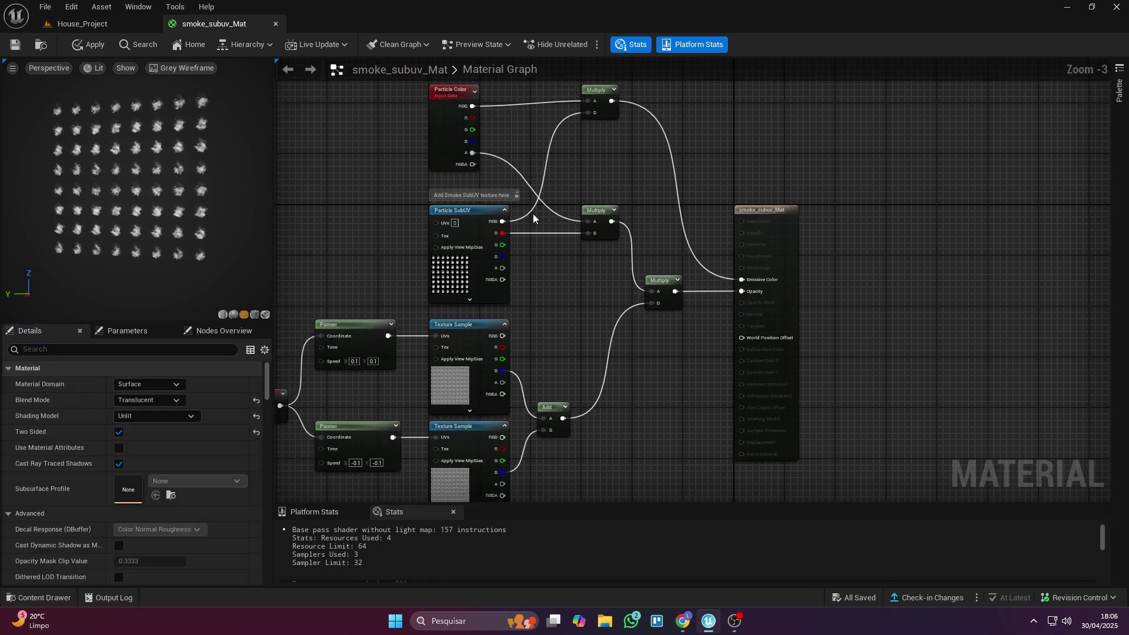
Close the smoke_subuv_Mat material and return to the FXFart Components folder to examine the Fart_3 sound wave.
click(276, 23)
click(609, 336)
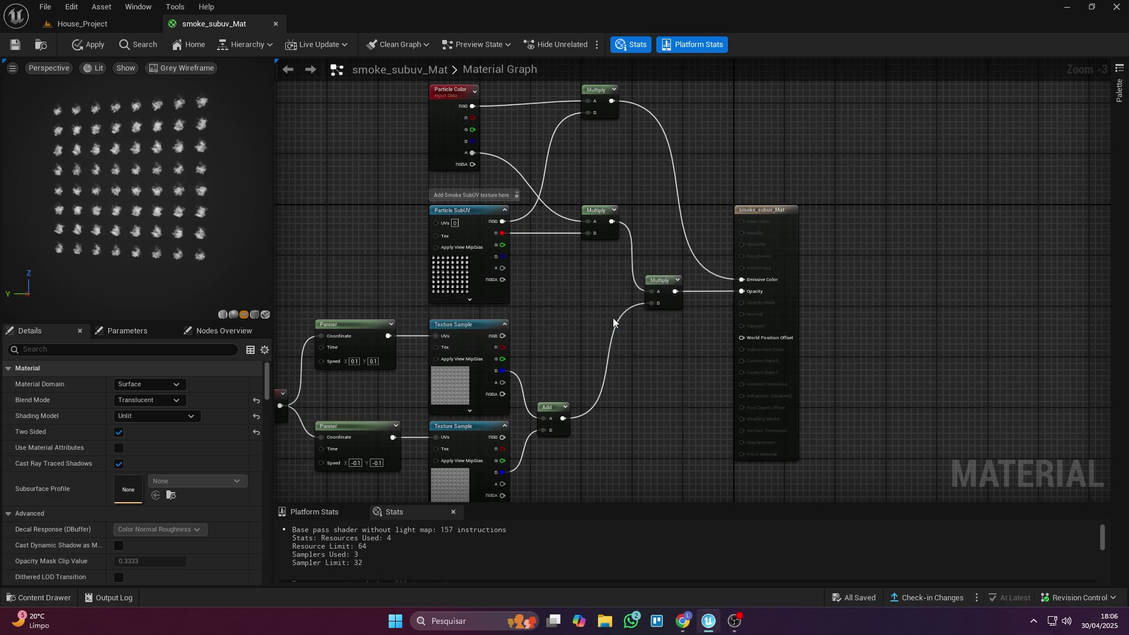
key(ctrl+space)
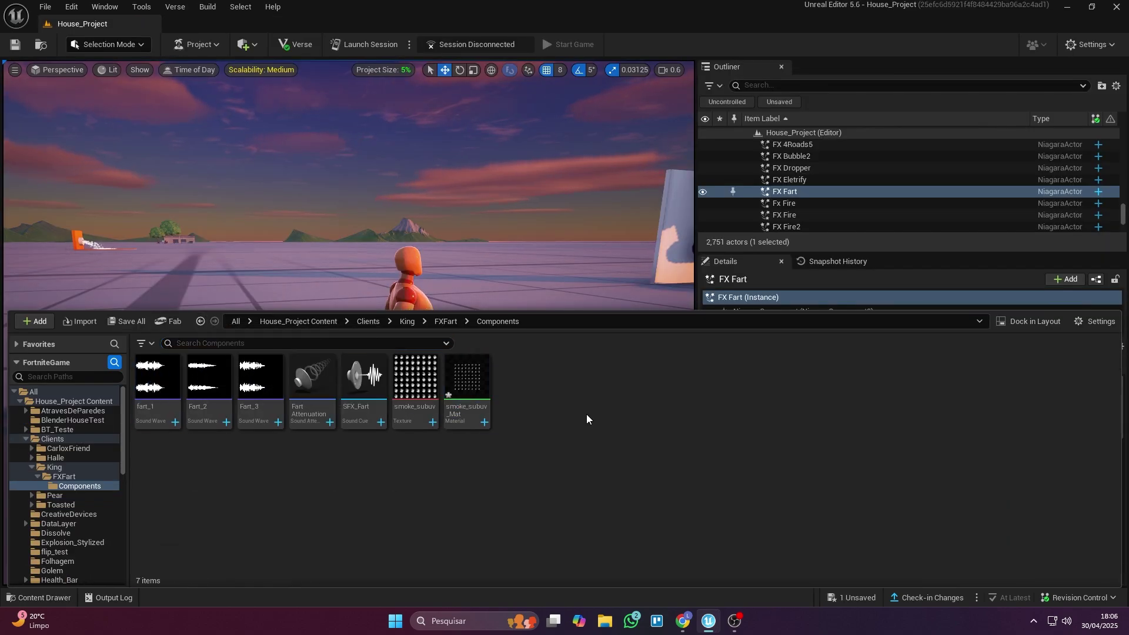
mouse_move(256, 412)
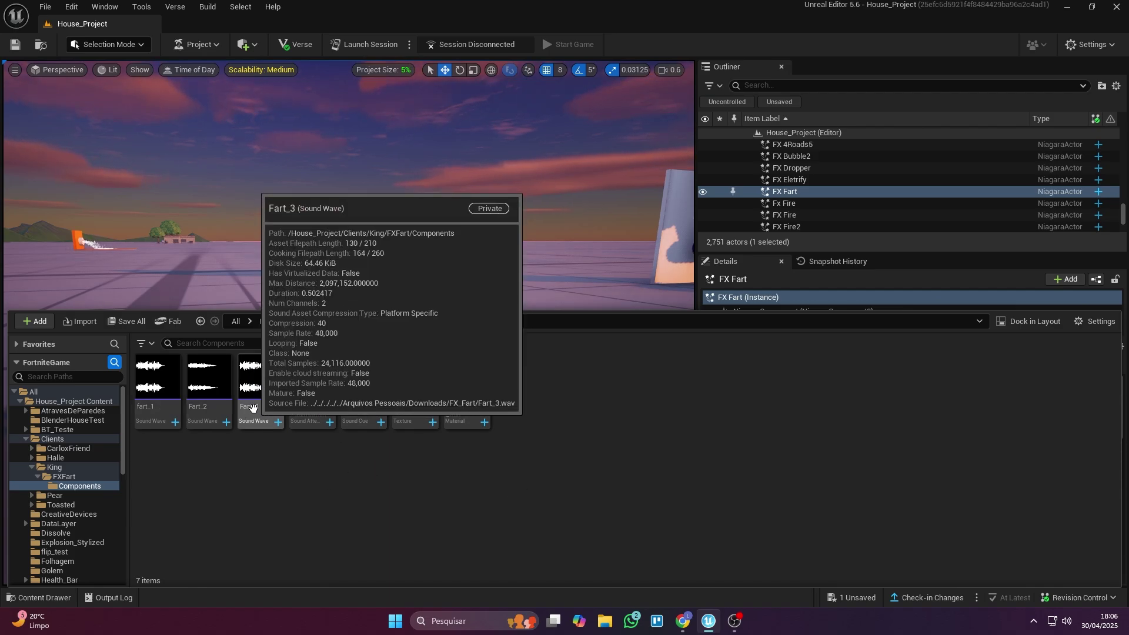
Open the Fart_3 sound wave beside the level editor, and examine the FartAttenuation asset's volume and spatialization settings.
double_click(256, 405)
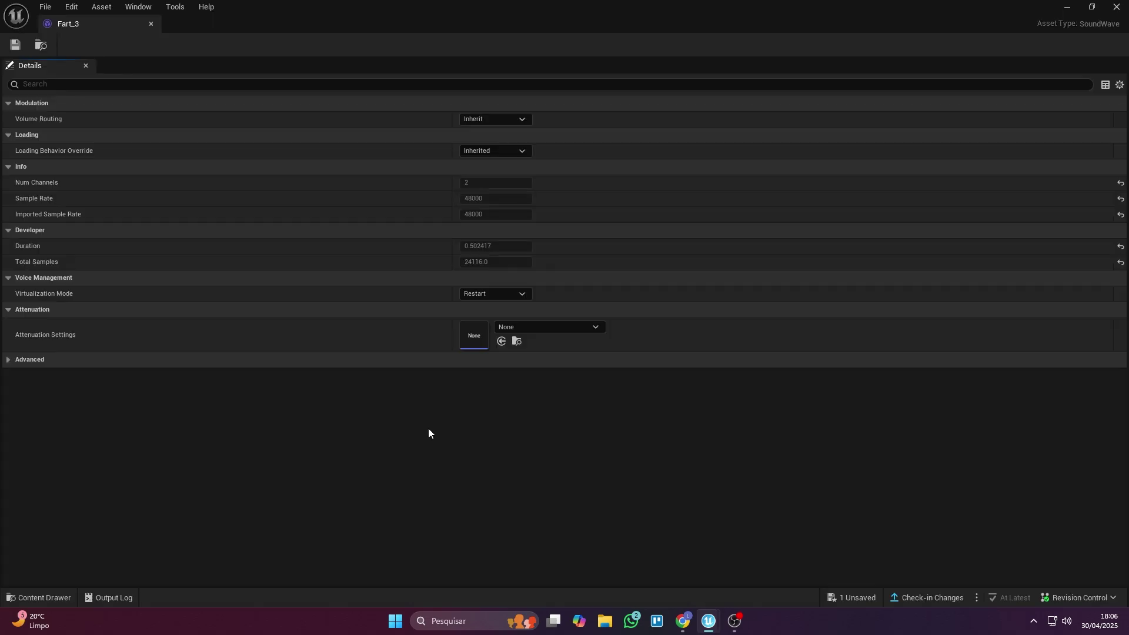
click(530, 328)
drag(125, 26, 210, 29)
click(127, 26)
click(66, 596)
double_click(299, 418)
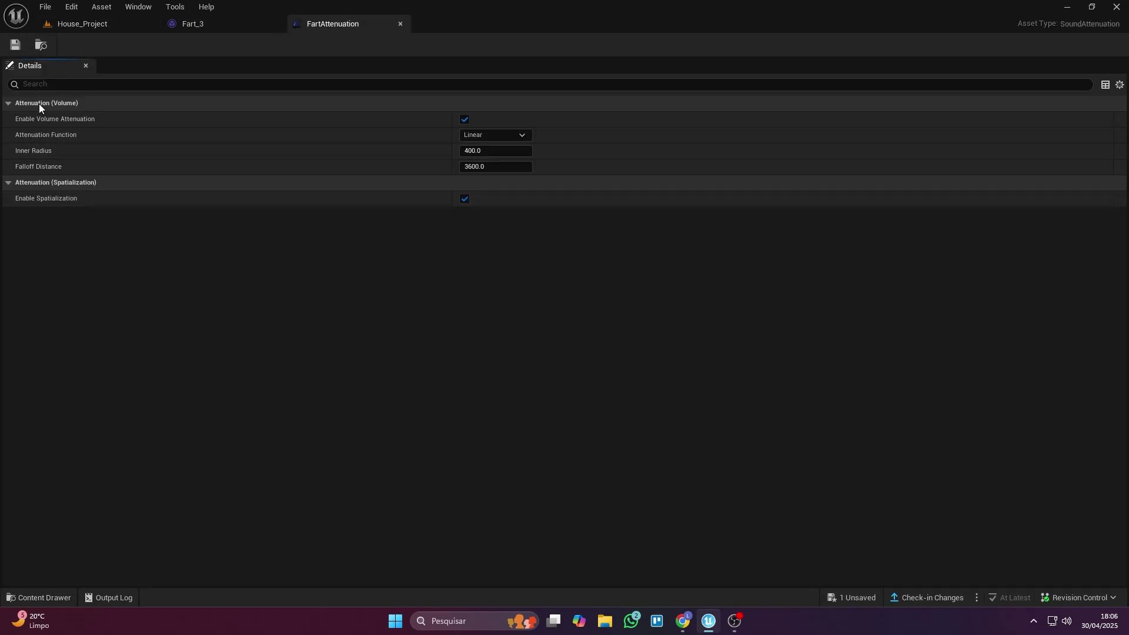
click(400, 23)
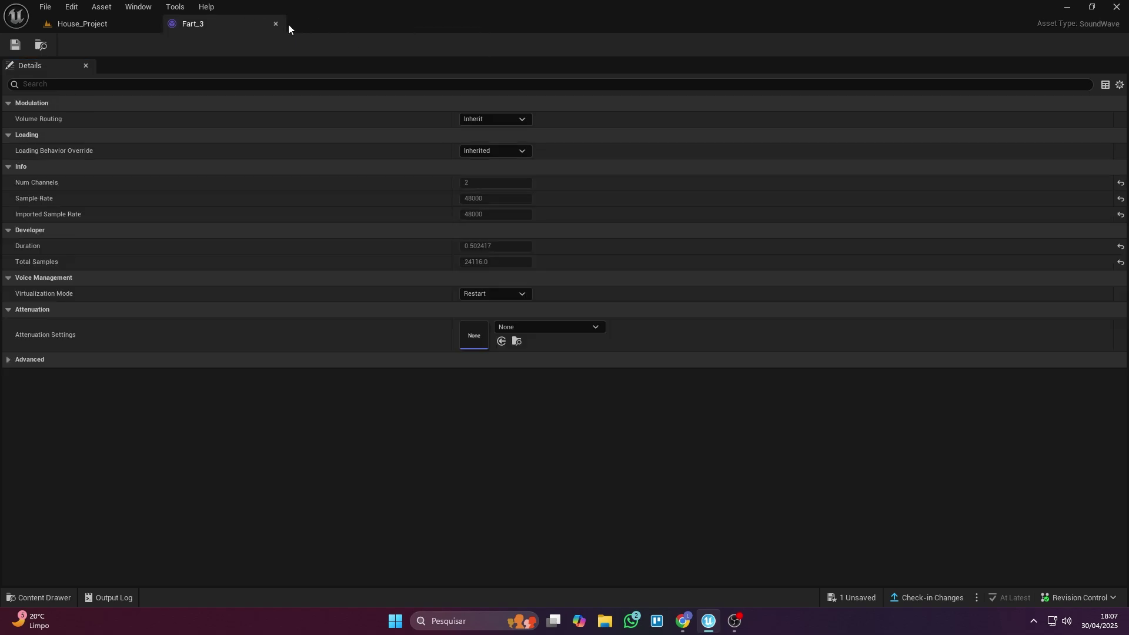
Try FartAttenuation as Fart_3's Attenuation Settings, clear it back to None, and close the sound wave.
click(506, 326)
click(575, 202)
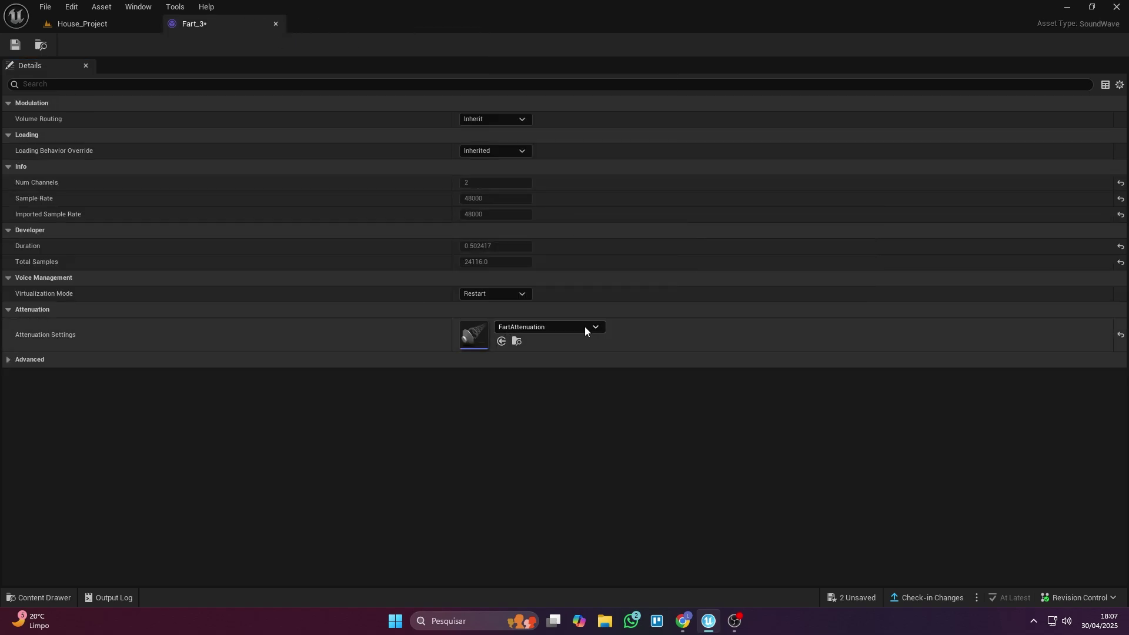
click(585, 327)
click(532, 117)
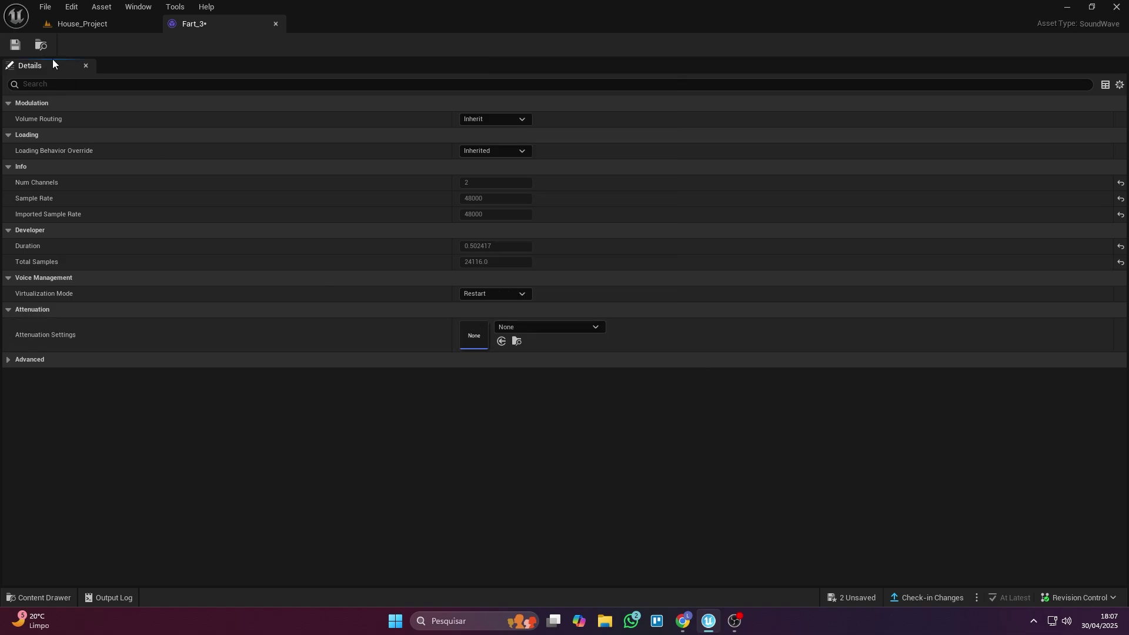
click(275, 24)
Open the Niagara System creation dialog from the FXFart folder and cancel it.
key(s)
mouse_move(252, 135)
right_down()
mouse_move(268, 124)
mouse_move(269, 138)
right_up()
key(w)
double_click(875, 560)
right_drag(482, 329, 475, 316)
key(s)
scroll(475, 318, up, 1)
double_click(876, 558)
key(s)
right_drag(623, 459, 623, 450)
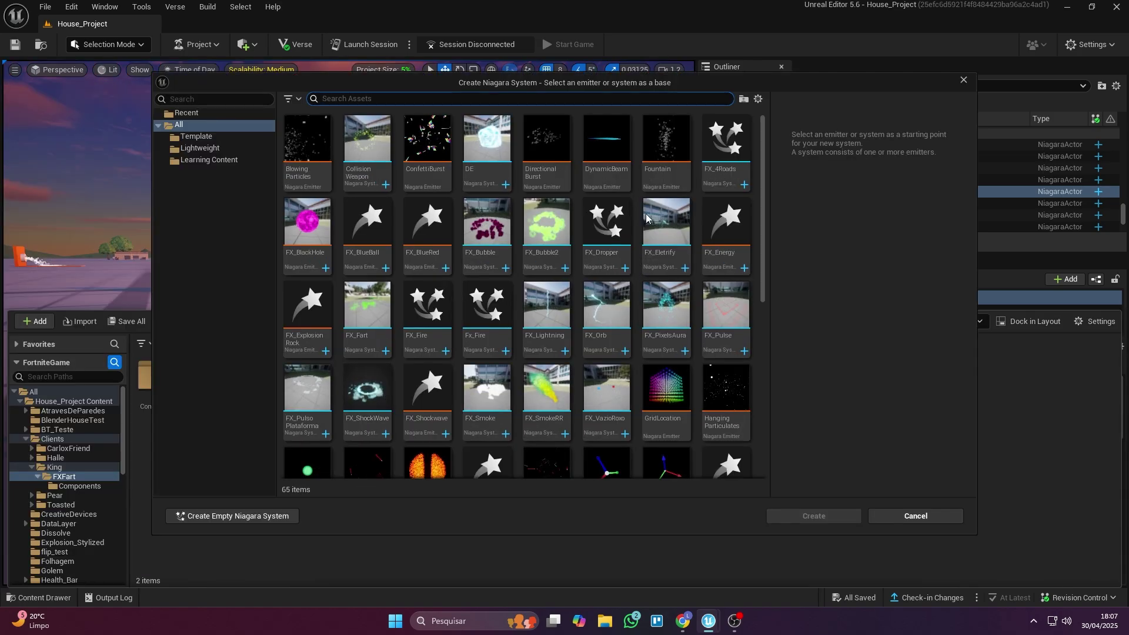
click(918, 517)
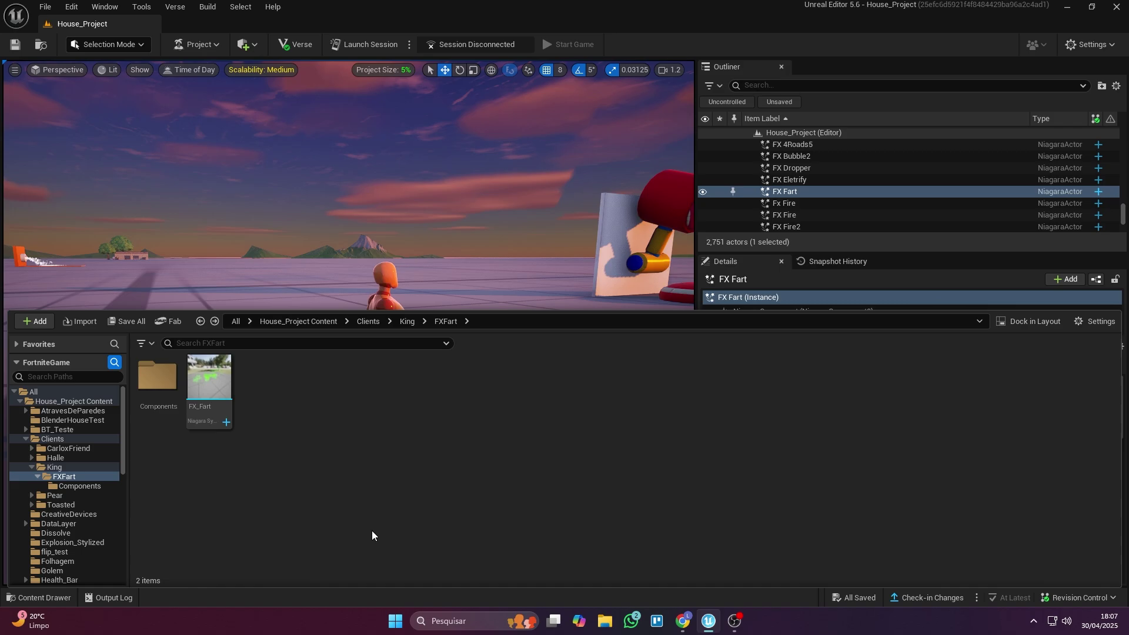
Open the FX_Fart Niagara system and examine its emitters in the system overview.
double_click(202, 412)
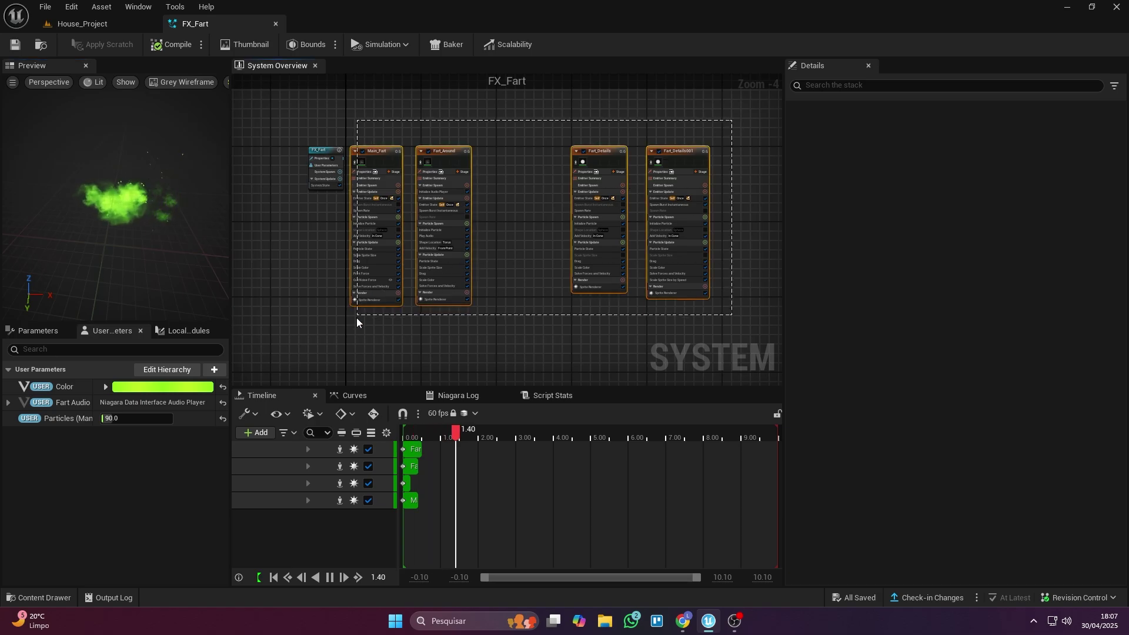
drag(357, 318, 357, 318)
right_drag(401, 113, 480, 133)
click(480, 133)
right_drag(329, 122, 358, 114)
scroll(393, 150, up, 3)
right_drag(361, 202, 304, 178)
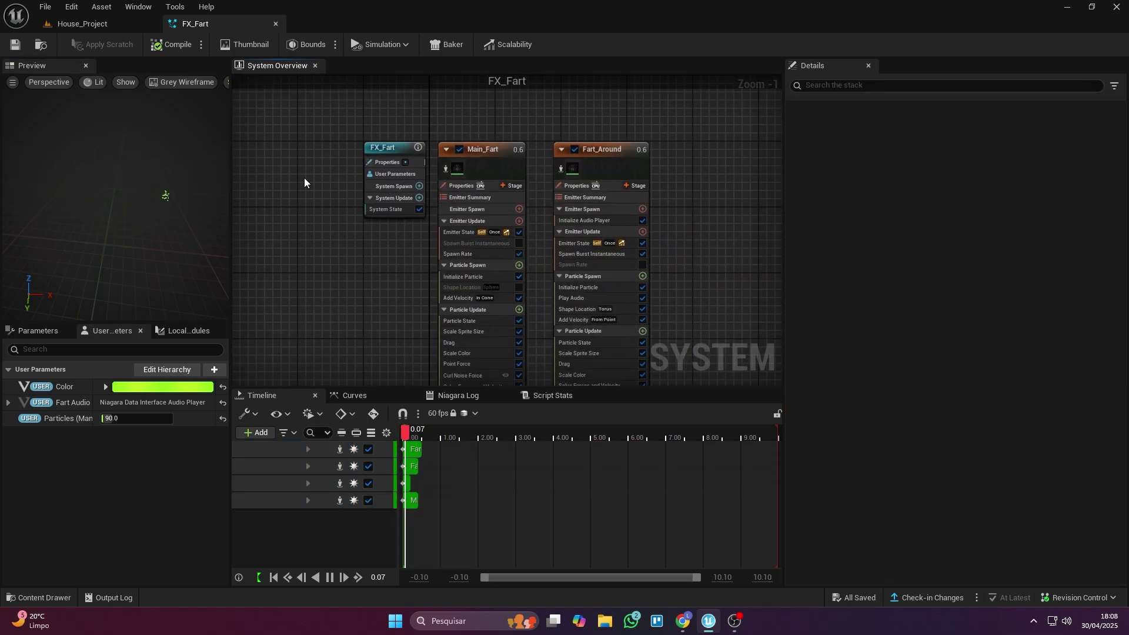
Try adding a Fountain emitter to the FX_Fart system, and delete it.
right_click(412, 160)
click(458, 172)
click(546, 141)
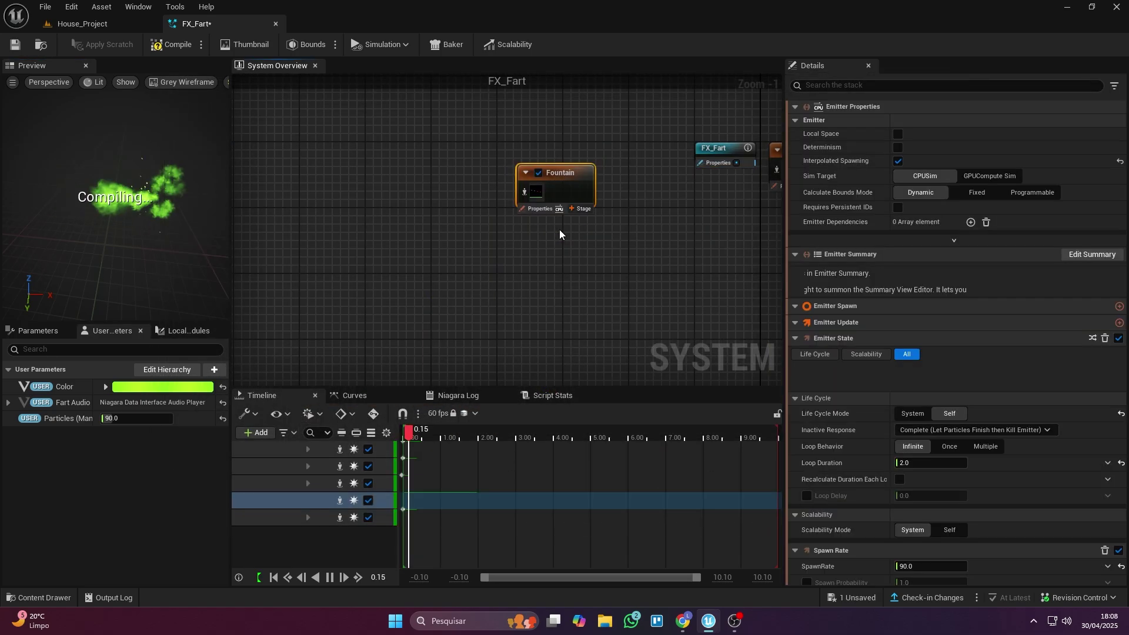
click(817, 516)
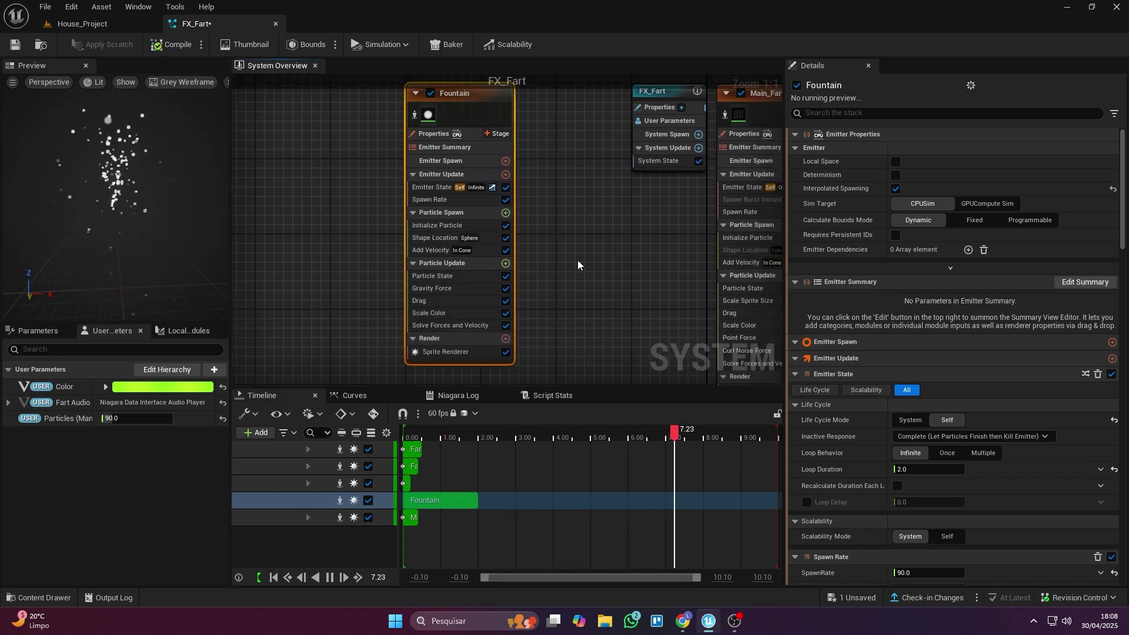
key(Home)
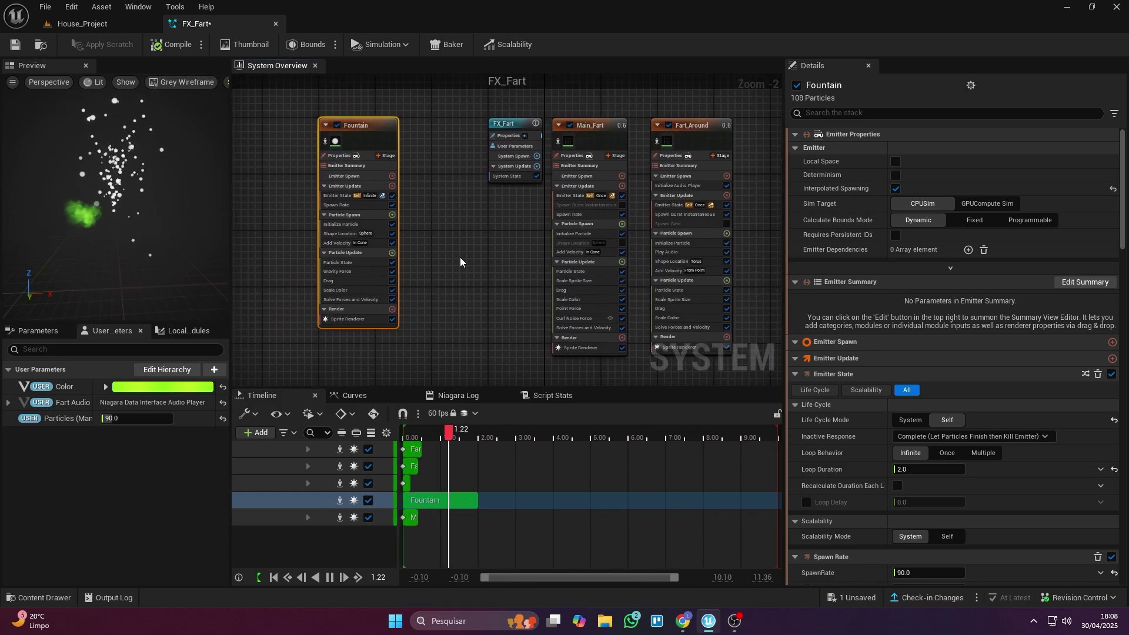
key(Delete)
Check Main_Fart's Emitter State settings and the modules that can be added under Particle Spawn.
right_drag(535, 184, 391, 219)
scroll(401, 223, up, 2)
click(460, 190)
click(414, 216)
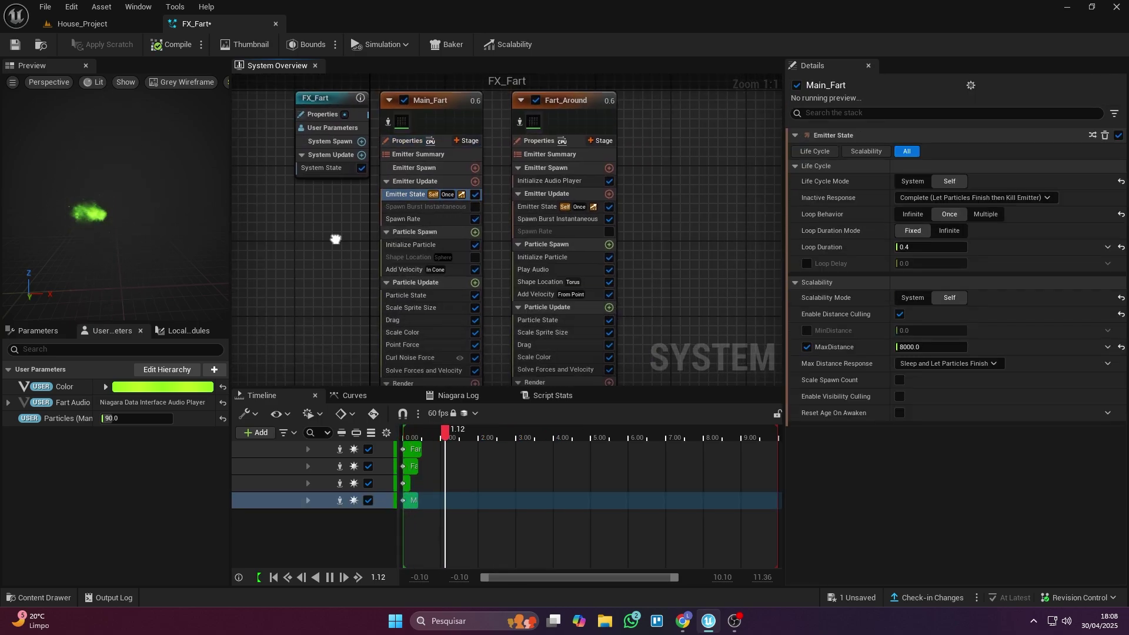
click(474, 250)
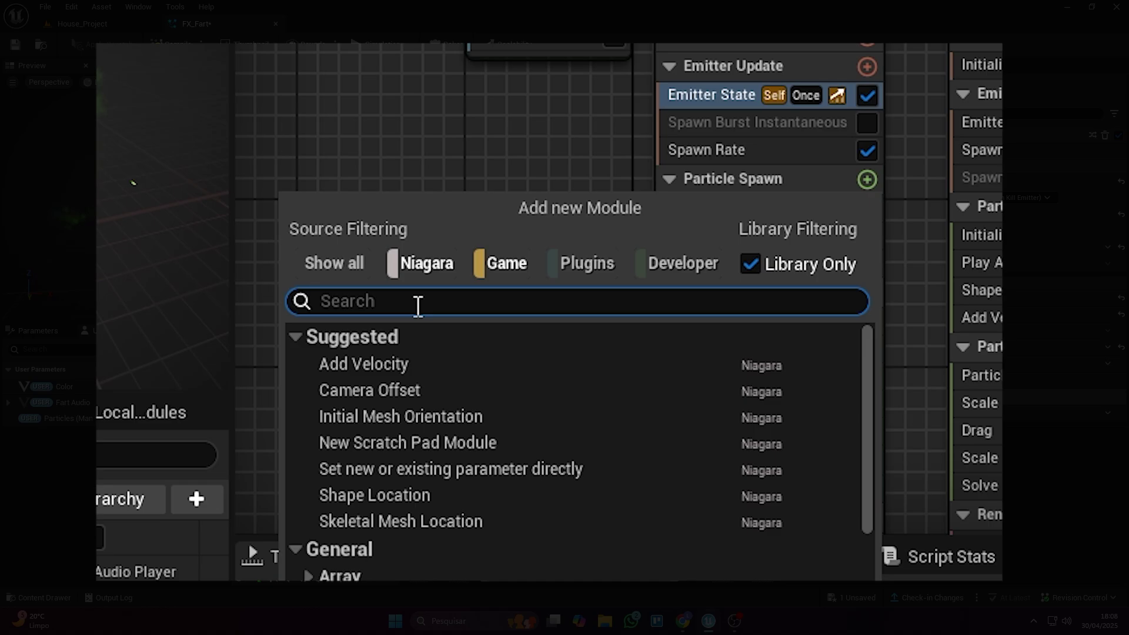
click(553, 170)
click(864, 182)
click(480, 170)
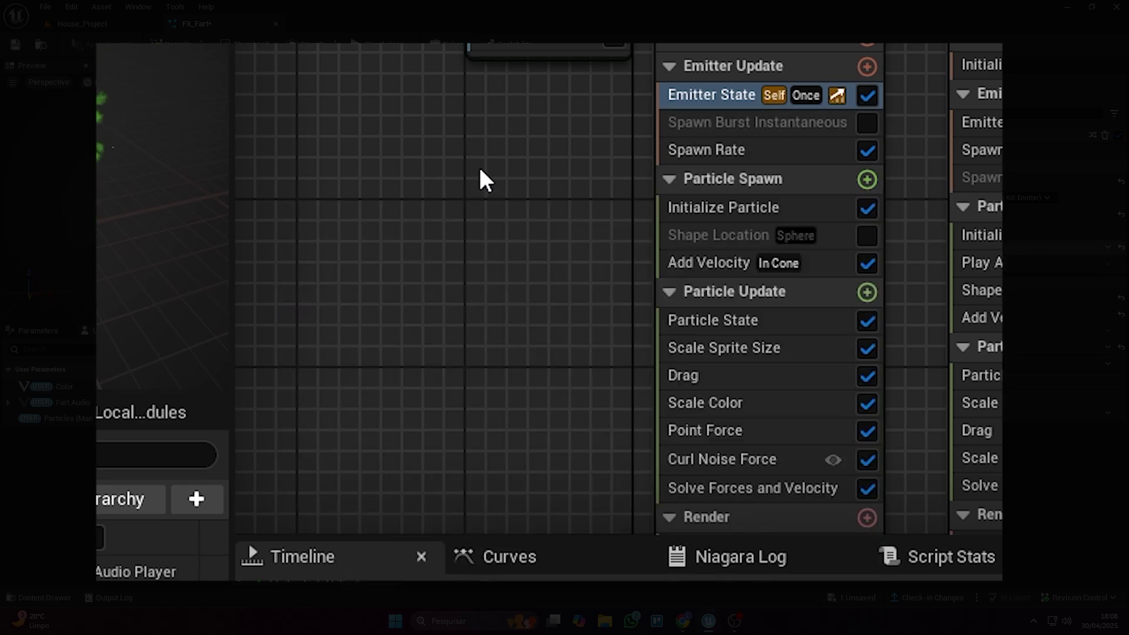
Check Main_Fart's Spawn Rate and Initialize Particle colour and sprite size, and set Mass Mode to Unset / (Mass of 1).
click(812, 123)
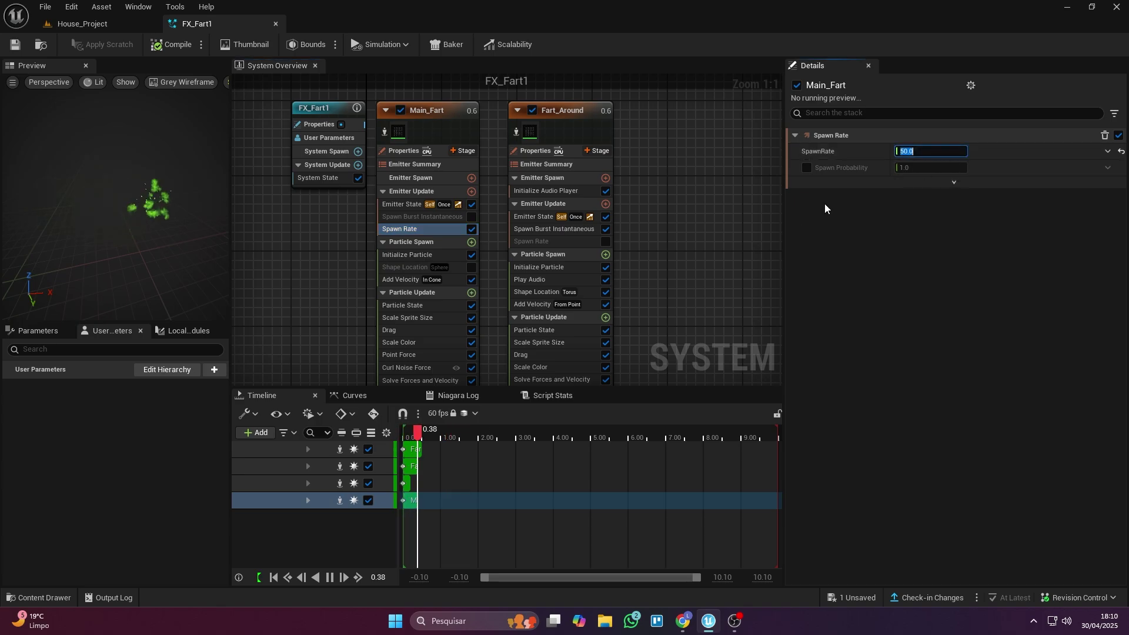
right_drag(683, 231, 687, 178)
click(415, 203)
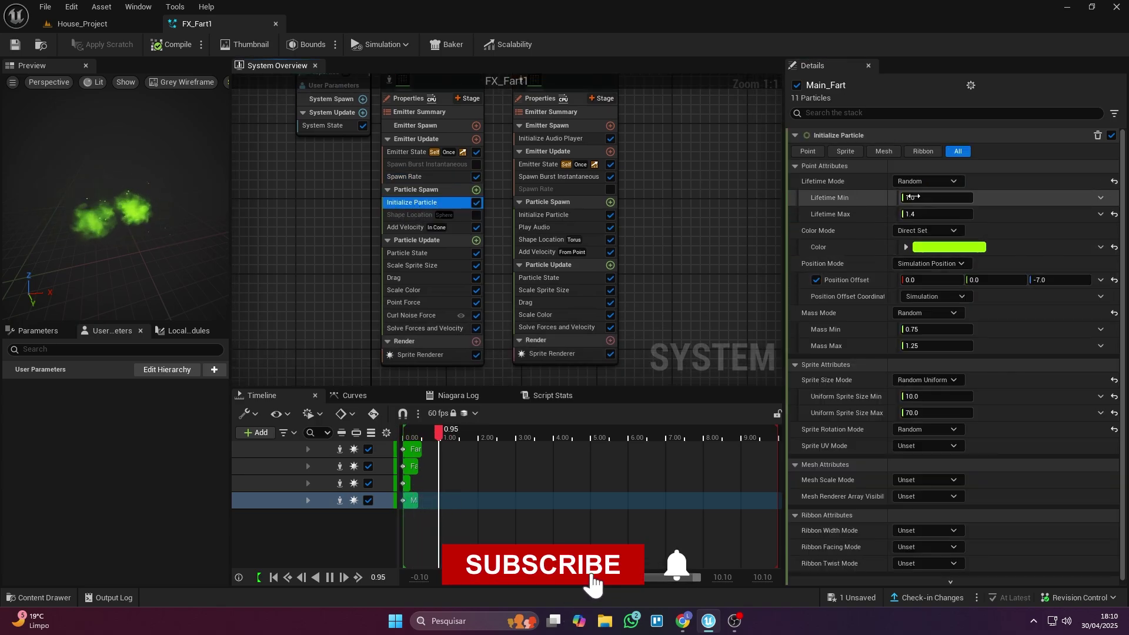
click(926, 246)
click(838, 563)
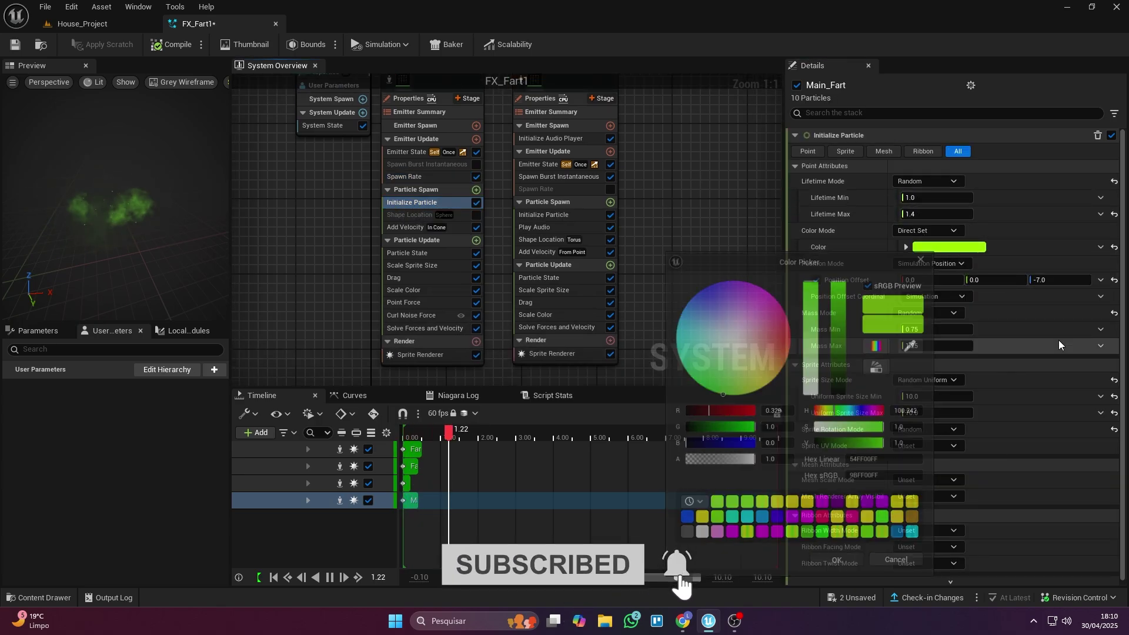
click(950, 379)
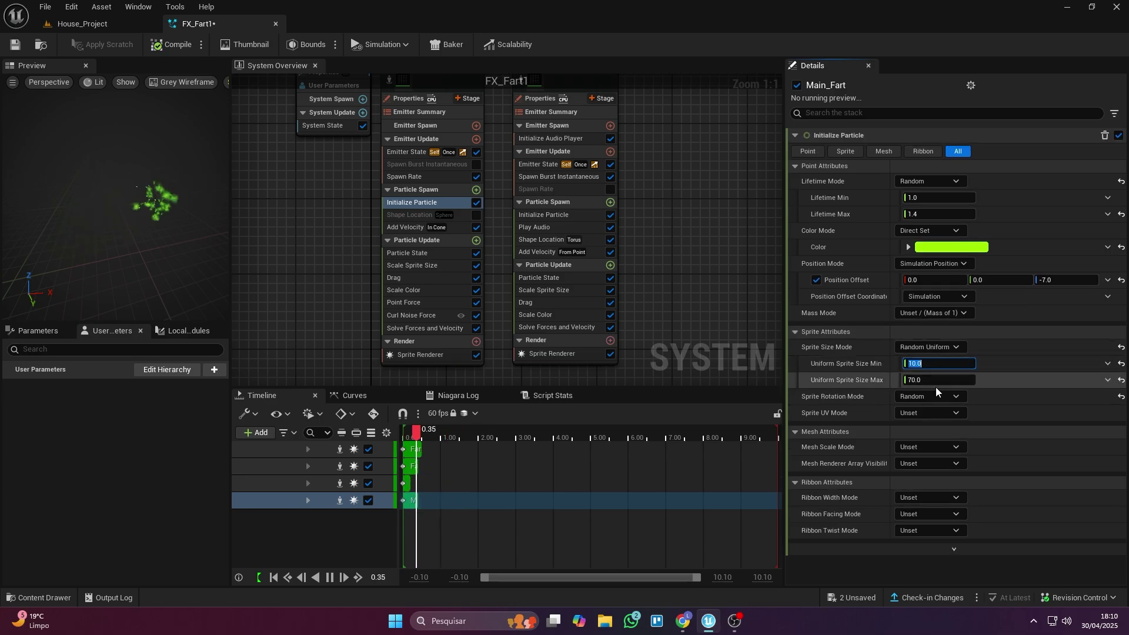
Check the velocity speed range and Cone Axis values in Main_Fart's Add Velocity module.
click(403, 227)
click(941, 201)
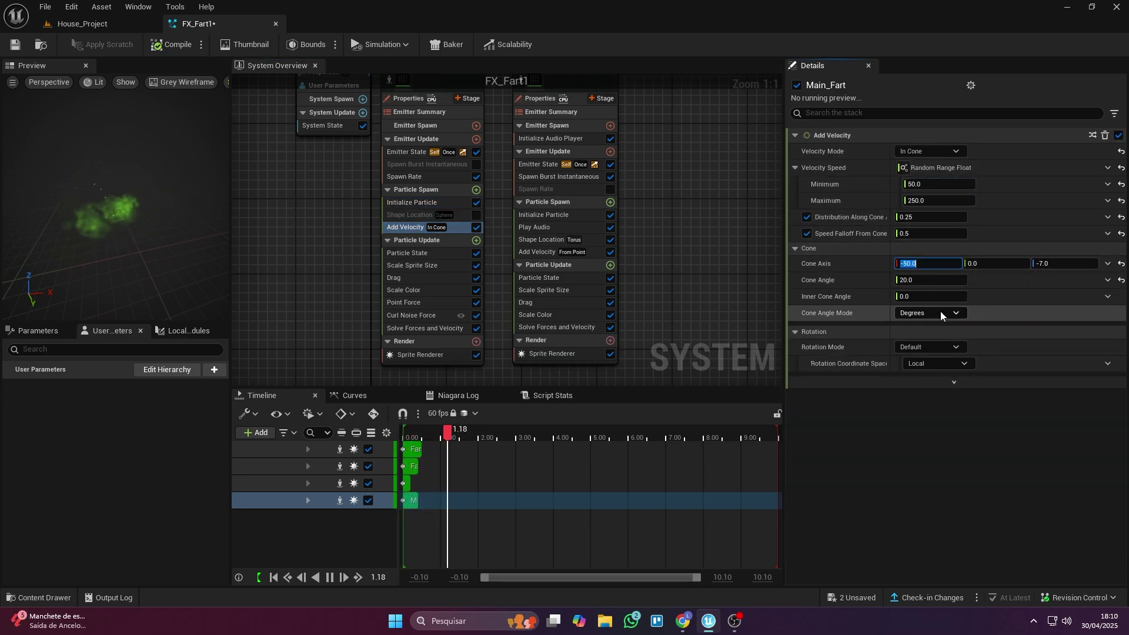
click(1057, 263)
Fit Main_Fart's Scale Sprite Size curve in view and check the values of its start and end keys.
click(434, 266)
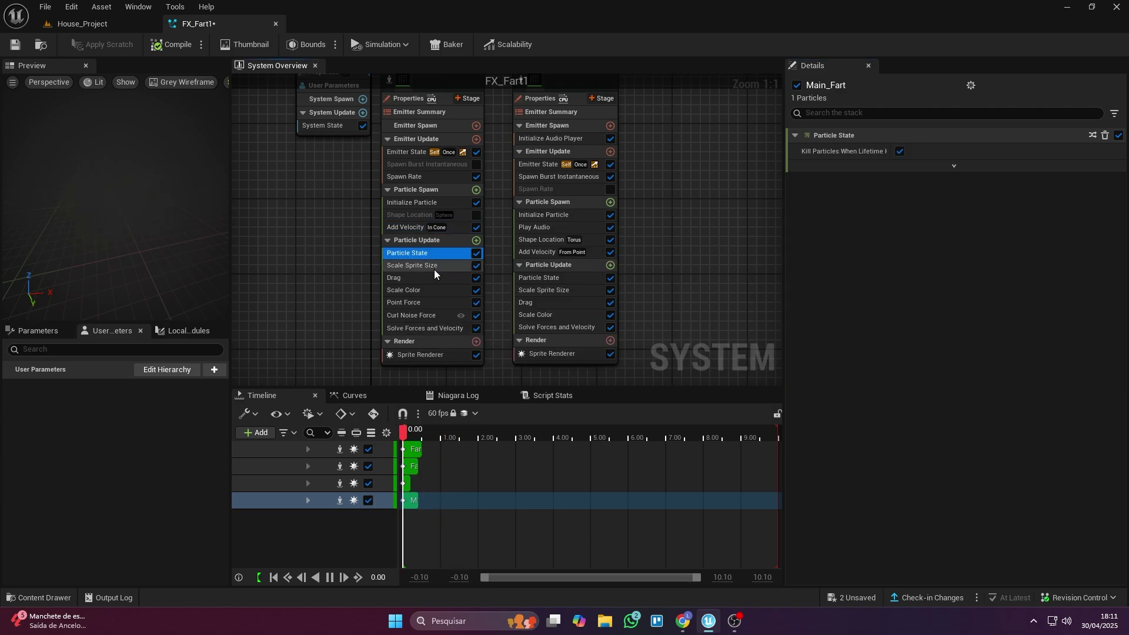
click(1090, 262)
click(829, 263)
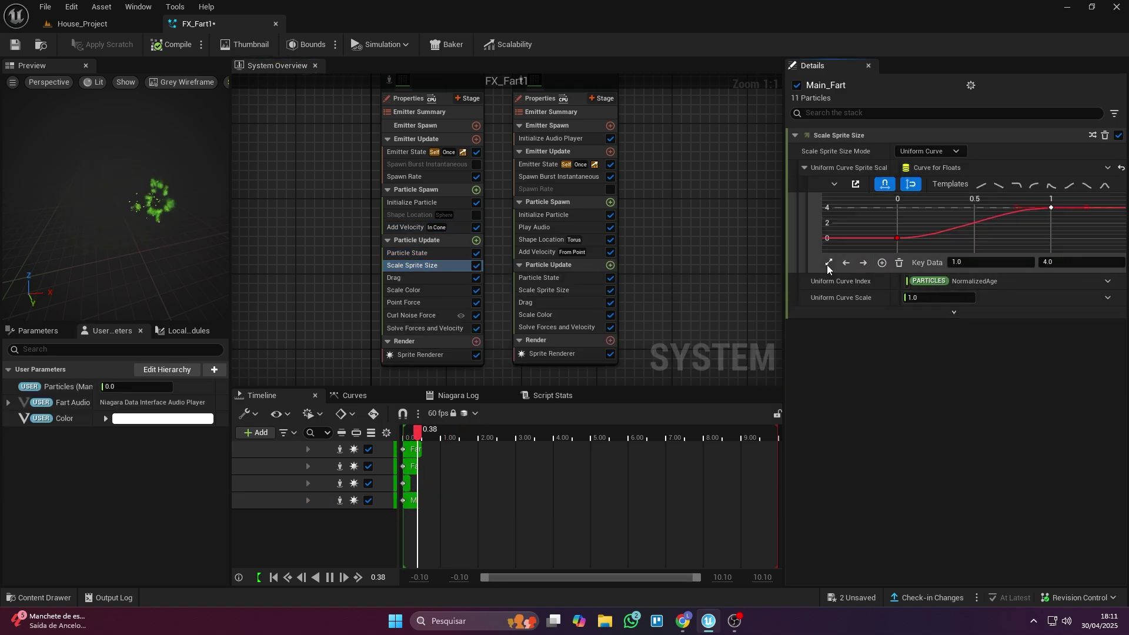
drag(867, 206, 1034, 249)
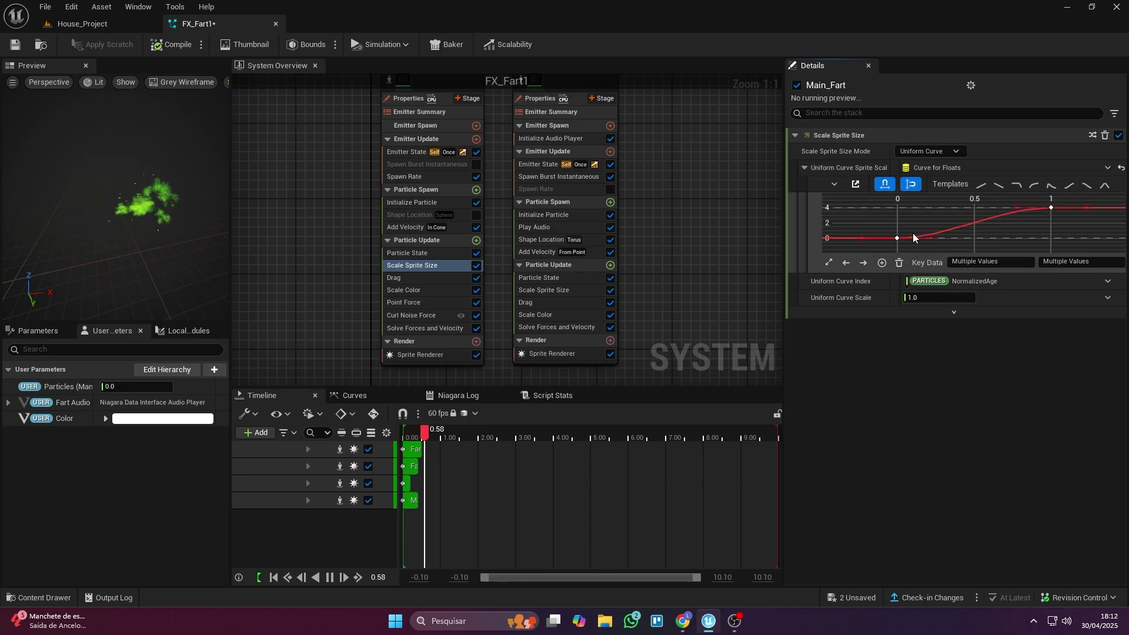
click(1051, 208)
click(898, 238)
click(972, 262)
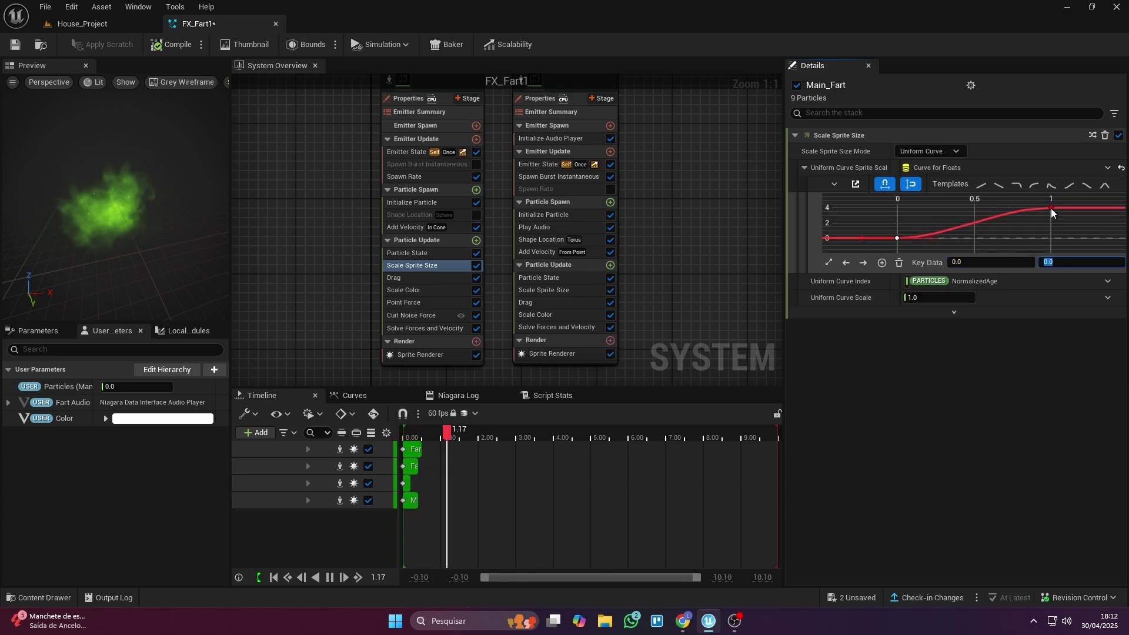
Check Main_Fart's Drag value, and apply the smooth descending template to the Scale Alpha curve in Scale Color.
click(406, 278)
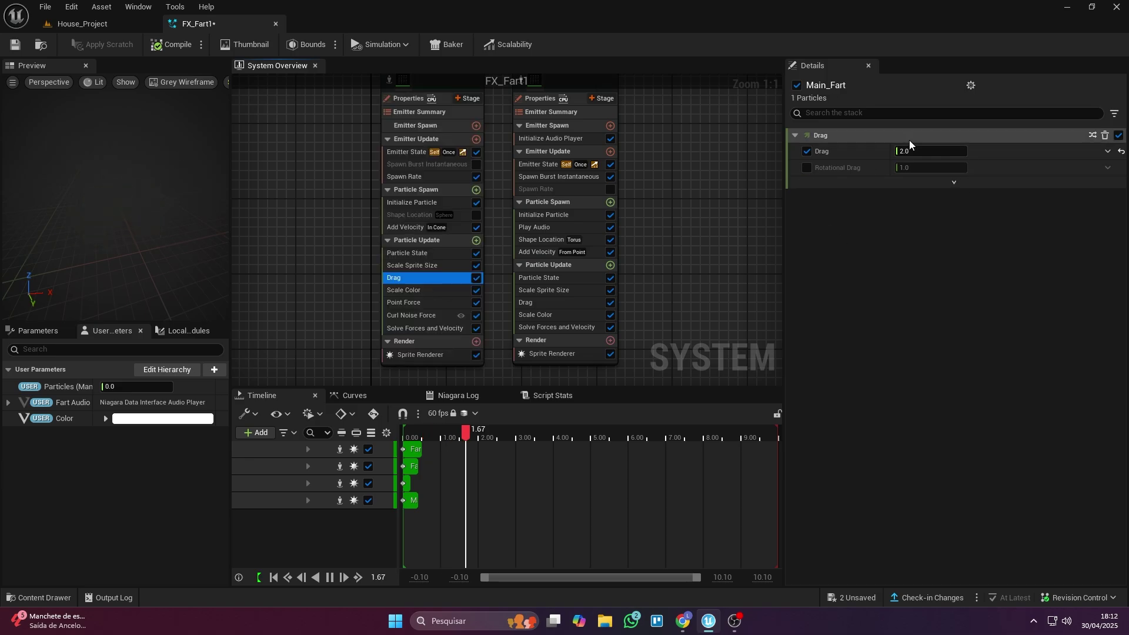
click(406, 290)
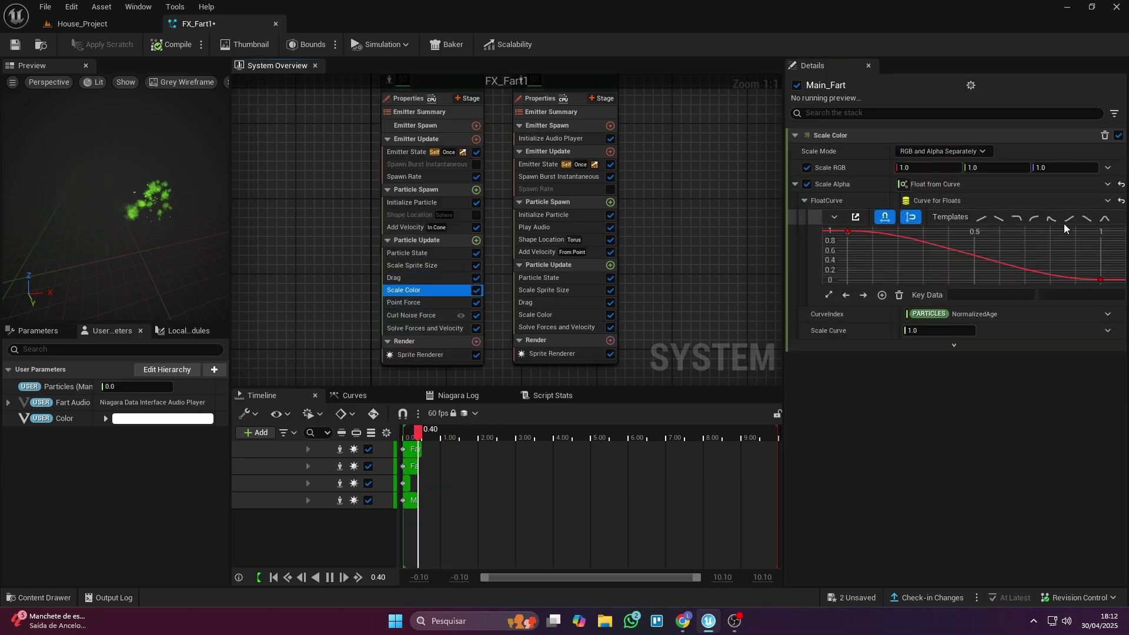
click(1086, 220)
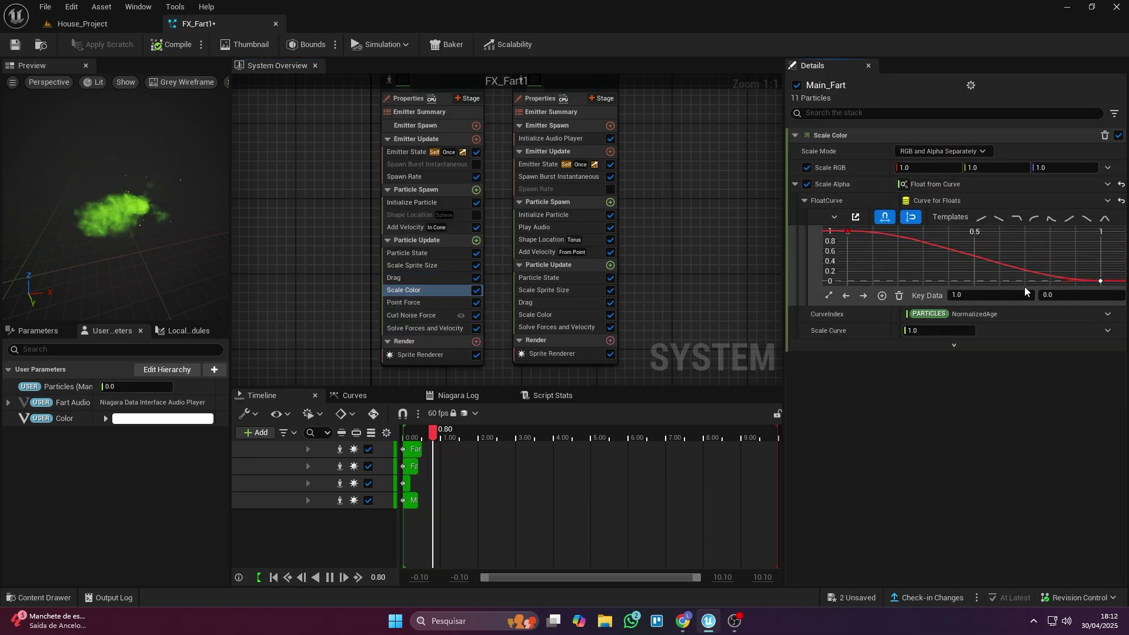
Check the strength and vector values of Main_Fart's Point Force and the Curl Noise Force settings.
click(434, 306)
click(930, 154)
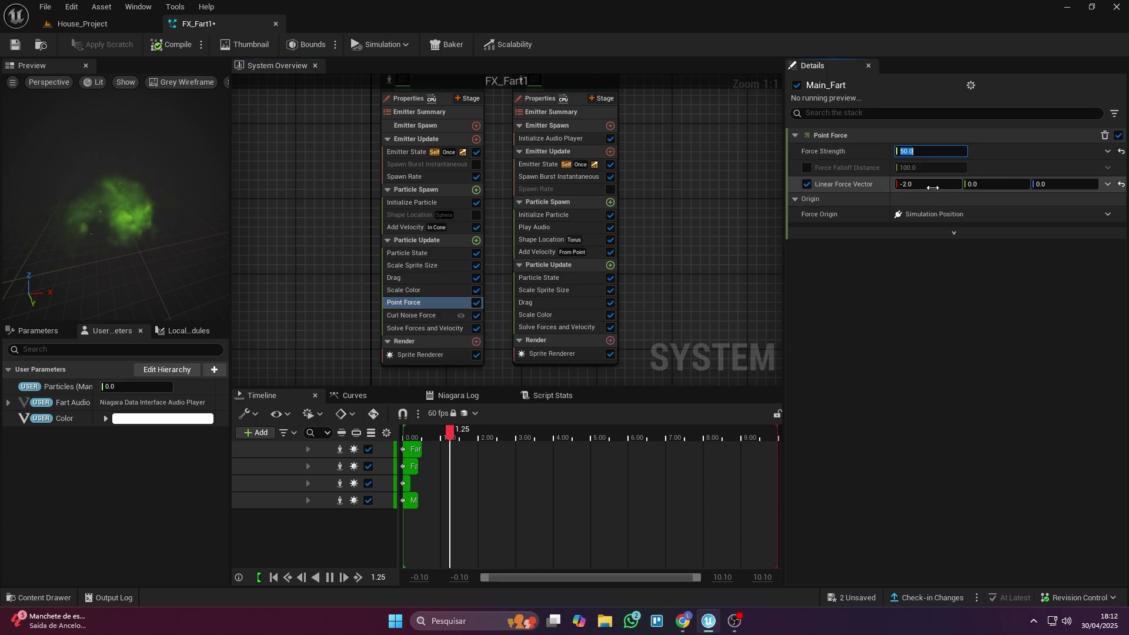
click(438, 316)
click(929, 151)
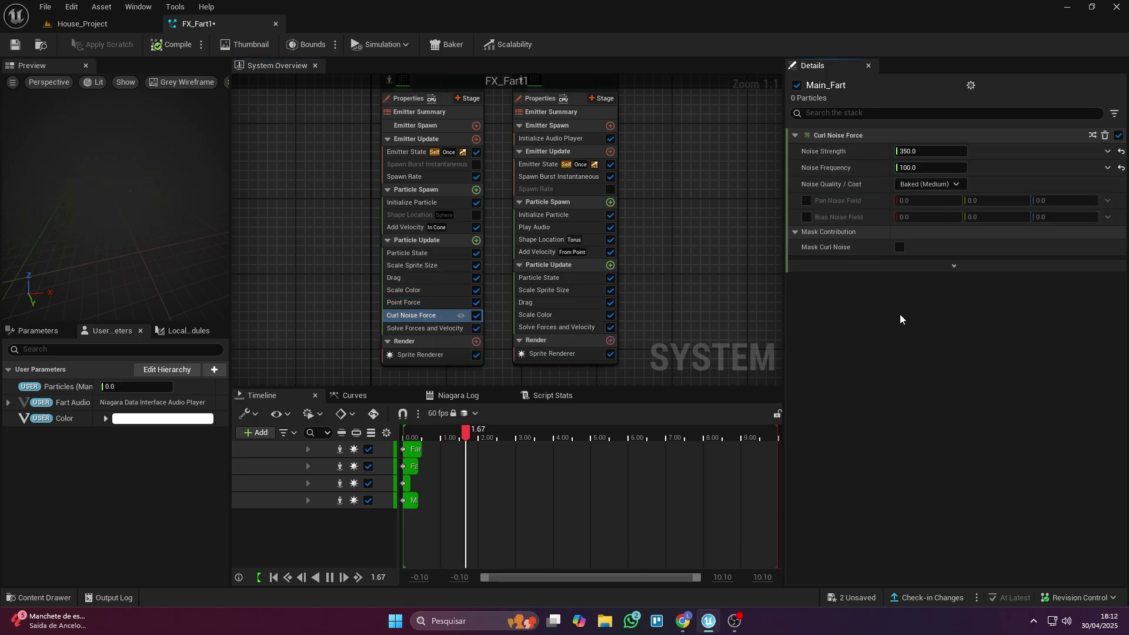
click(425, 328)
Assign the smoke_subuv_Mat material from the Components folder to Main_Fart's Sprite Renderer, and check its Sub Image Size.
click(421, 356)
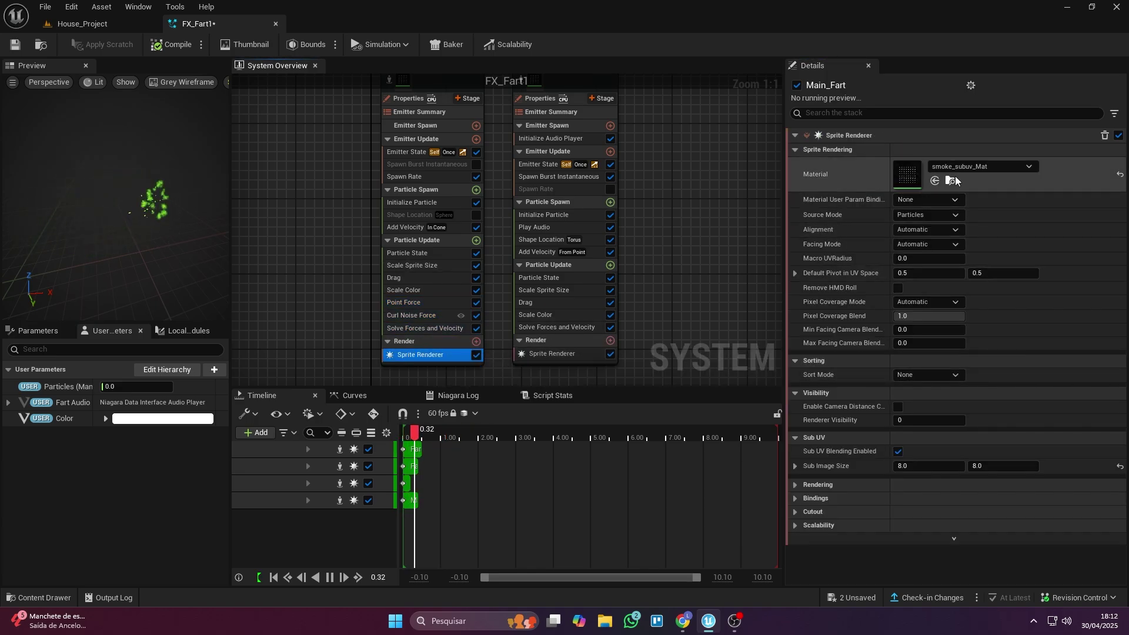
click(72, 601)
double_click(162, 465)
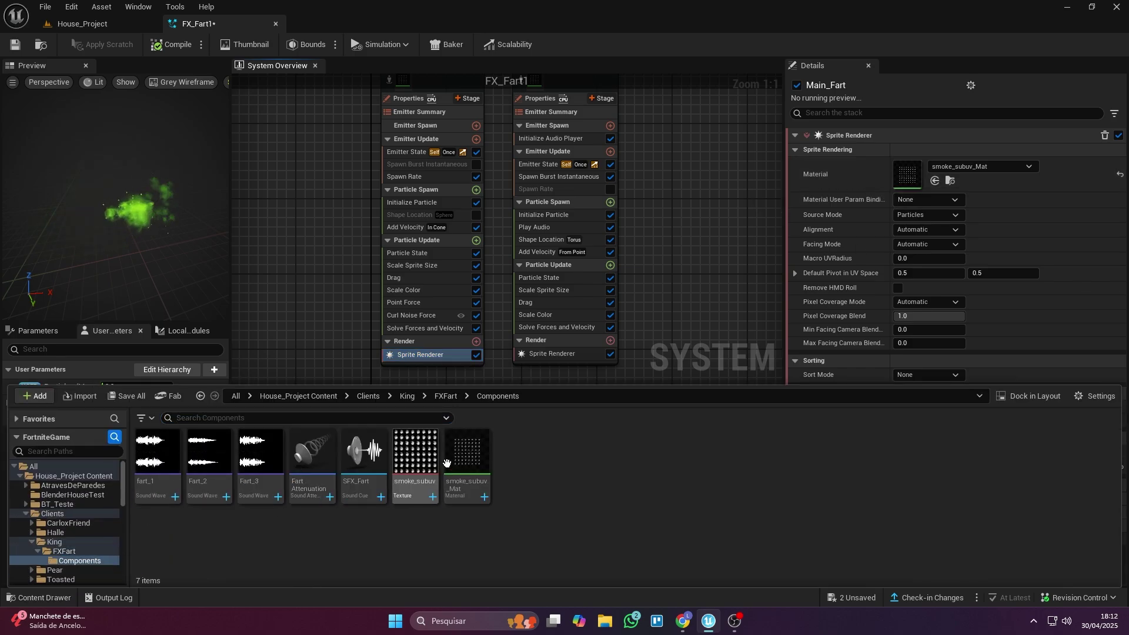
click(471, 471)
drag(472, 459, 909, 174)
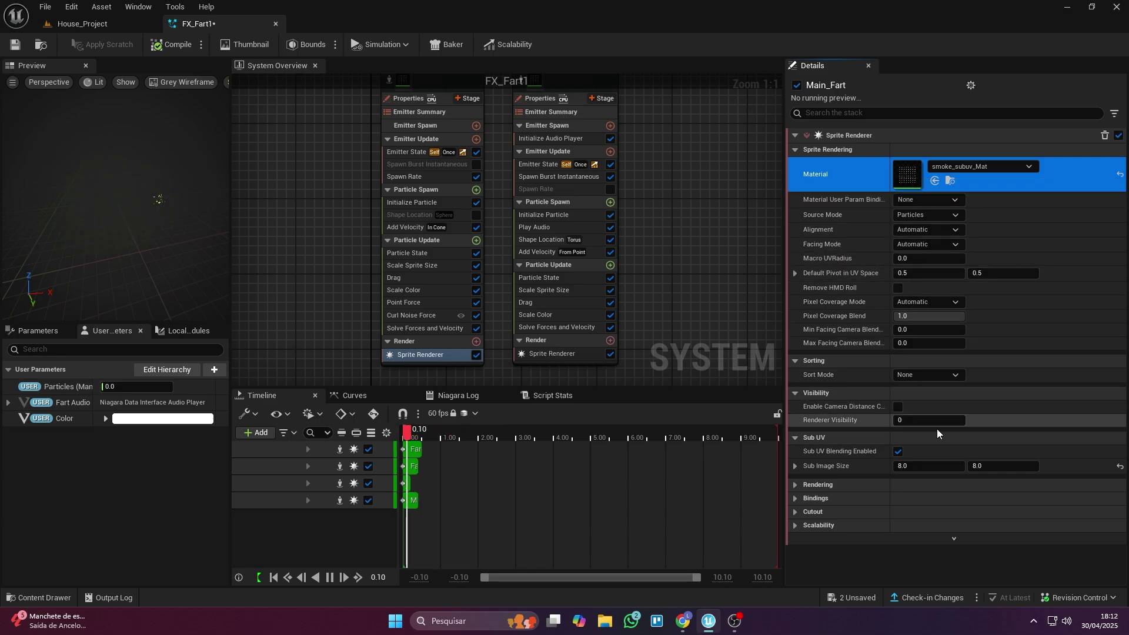
click(796, 467)
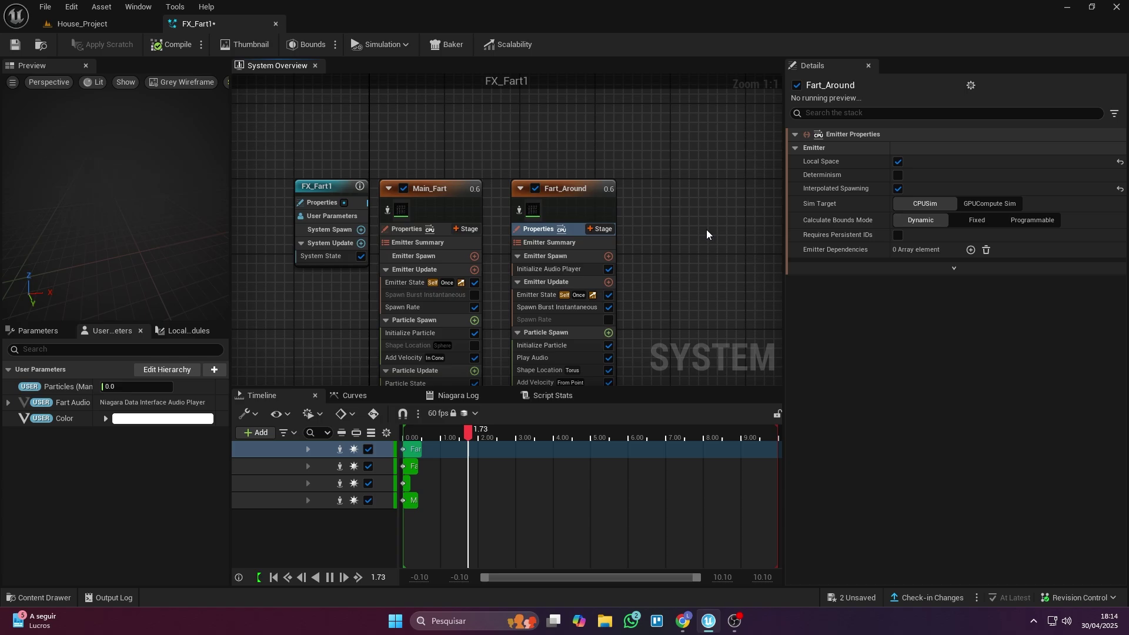
click(407, 187)
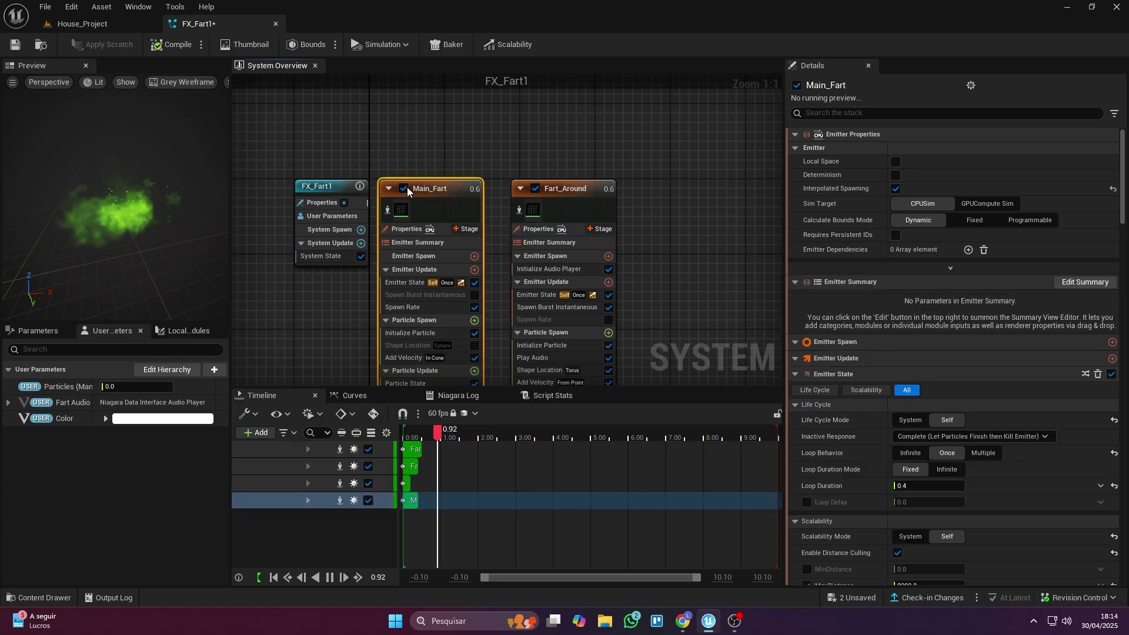
right_click(407, 188)
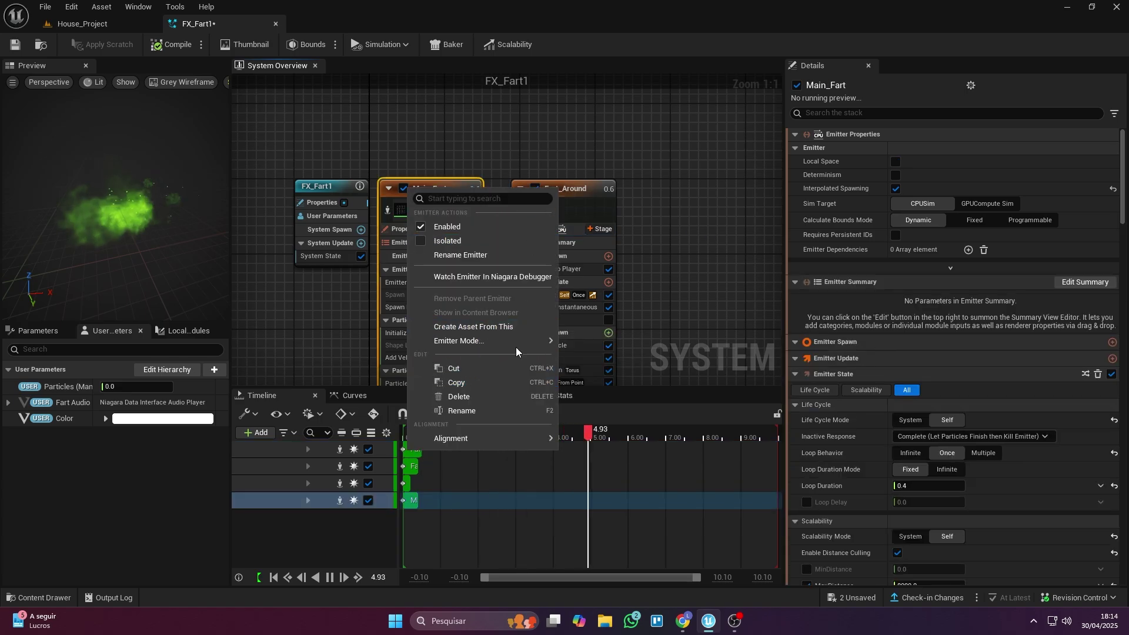
click(492, 370)
right_click(612, 135)
click(664, 276)
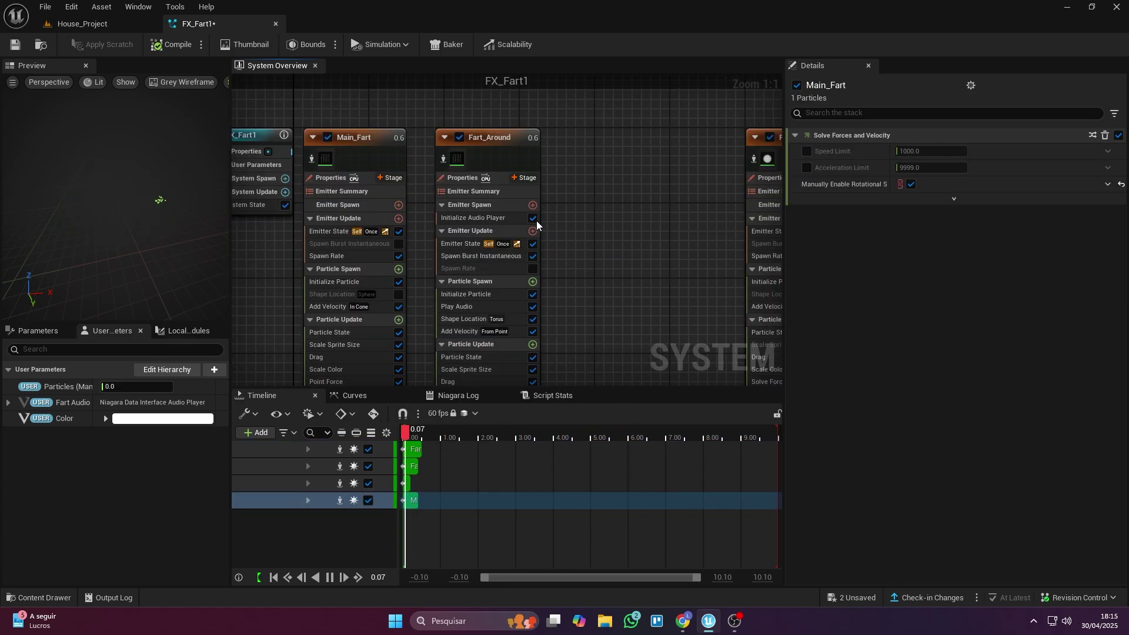
Assign the Fart_3 sound wave from the Components folder as the Sound to Play in Fart_Around's Initialize Audio Player.
click(511, 219)
right_drag(643, 243, 619, 201)
scroll(619, 201, down, 1)
scroll(619, 202, up, 1)
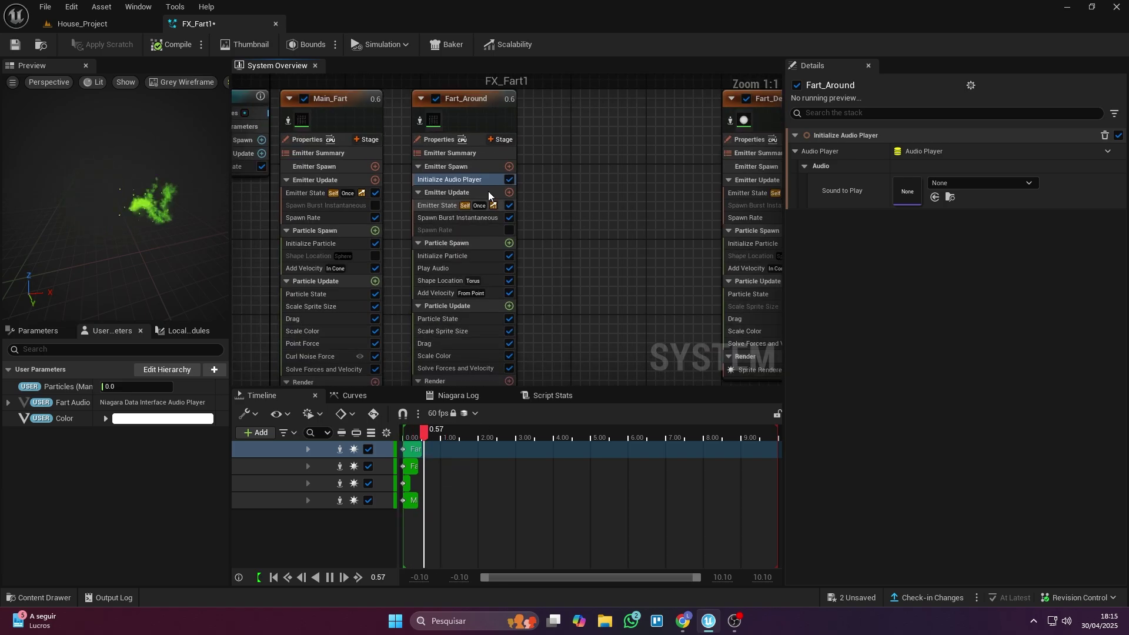
click(40, 598)
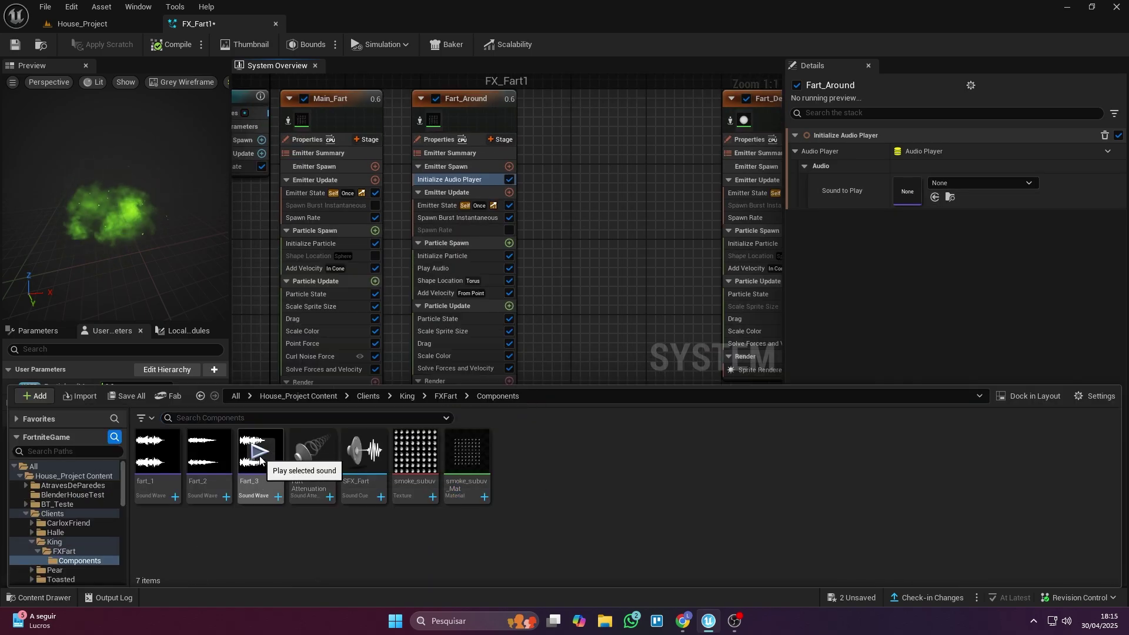
drag(260, 460, 921, 200)
click(914, 250)
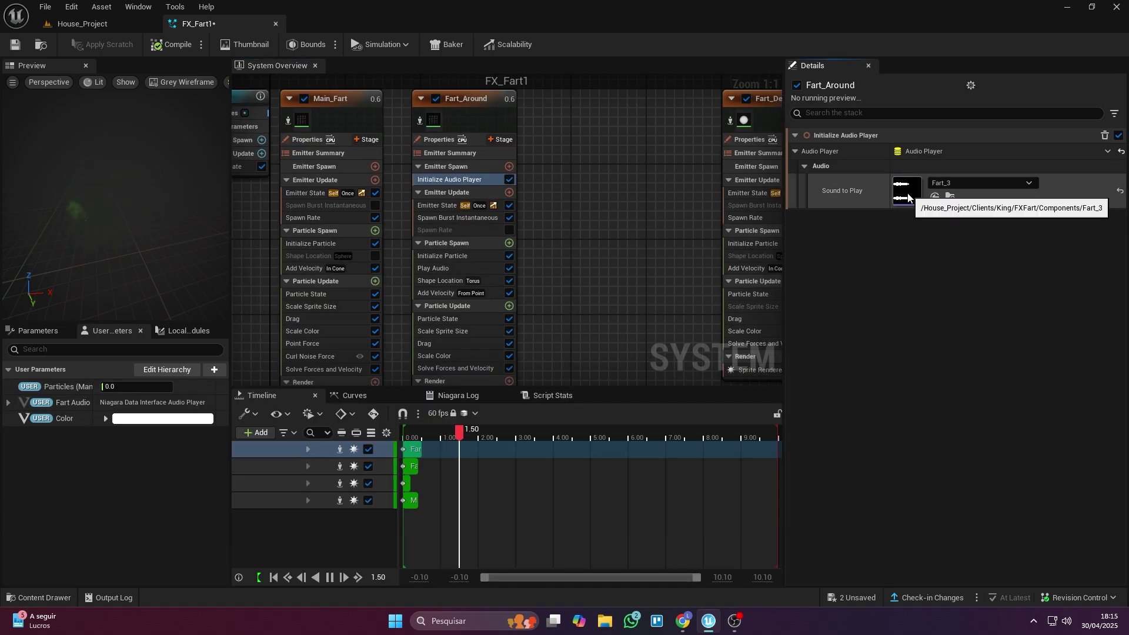
Check Fart_Around's Emitter State loop and MaxDistance settings, and the count and probability in Spawn Burst Instantaneous.
click(449, 210)
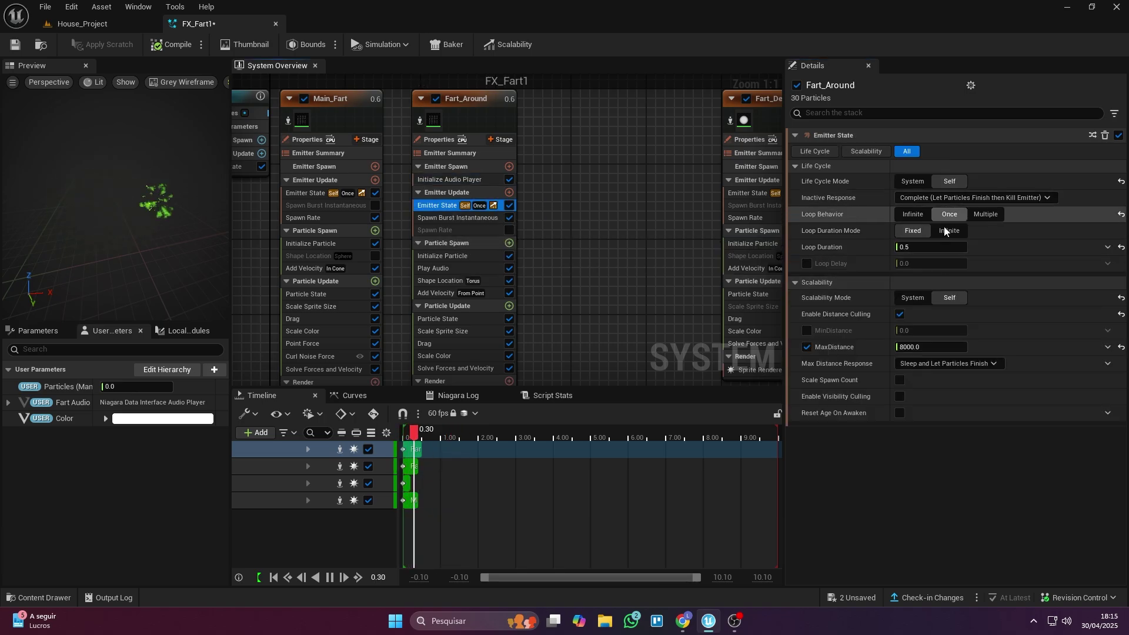
click(926, 347)
click(449, 219)
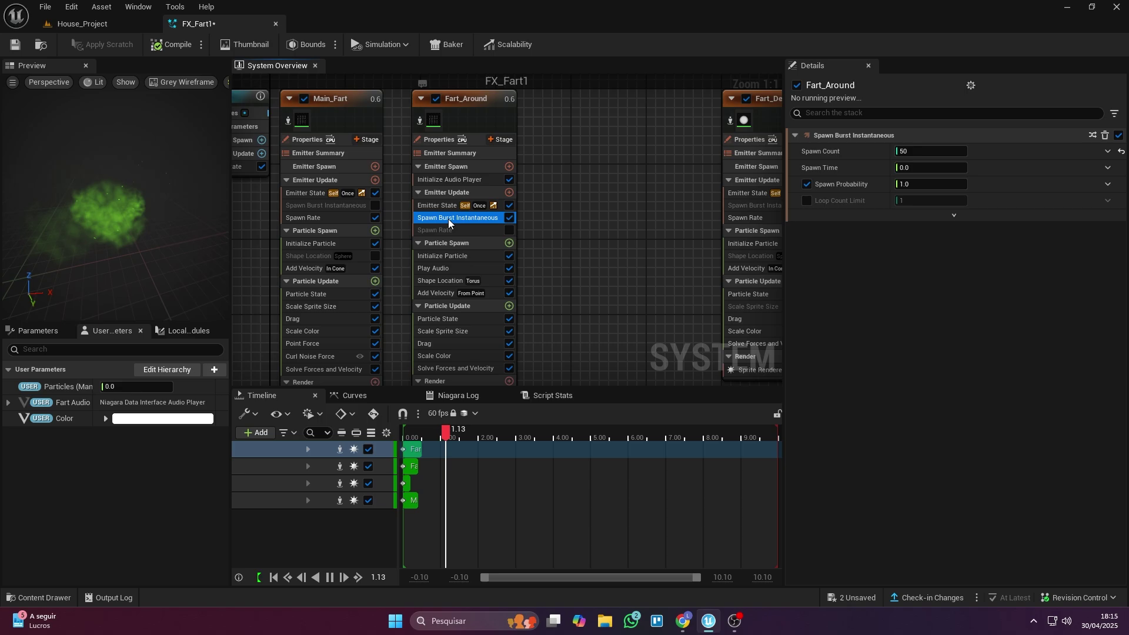
click(911, 184)
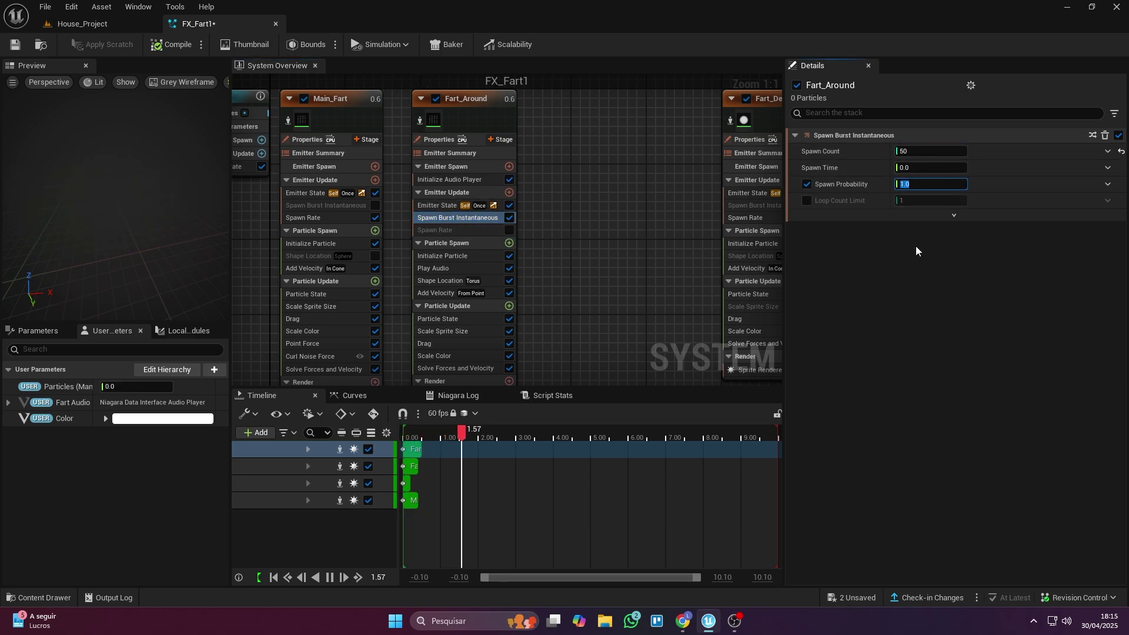
Check the lifetime range, color, position offset and sprite size settings in Fart_Around's Initialize Particle module.
click(465, 257)
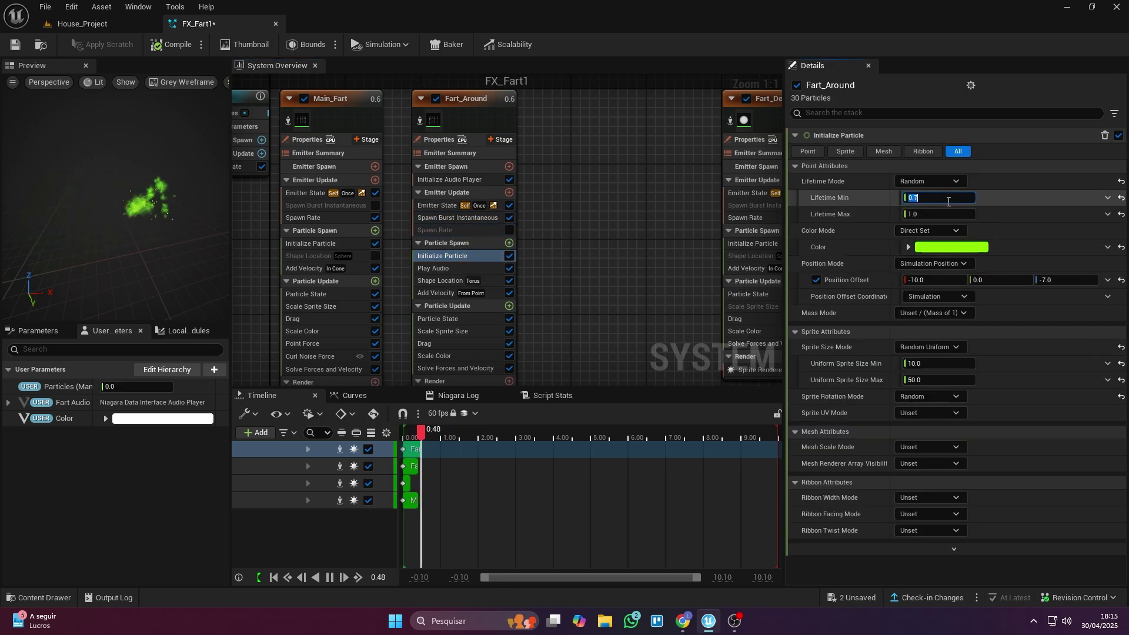
click(940, 214)
click(946, 247)
click(848, 560)
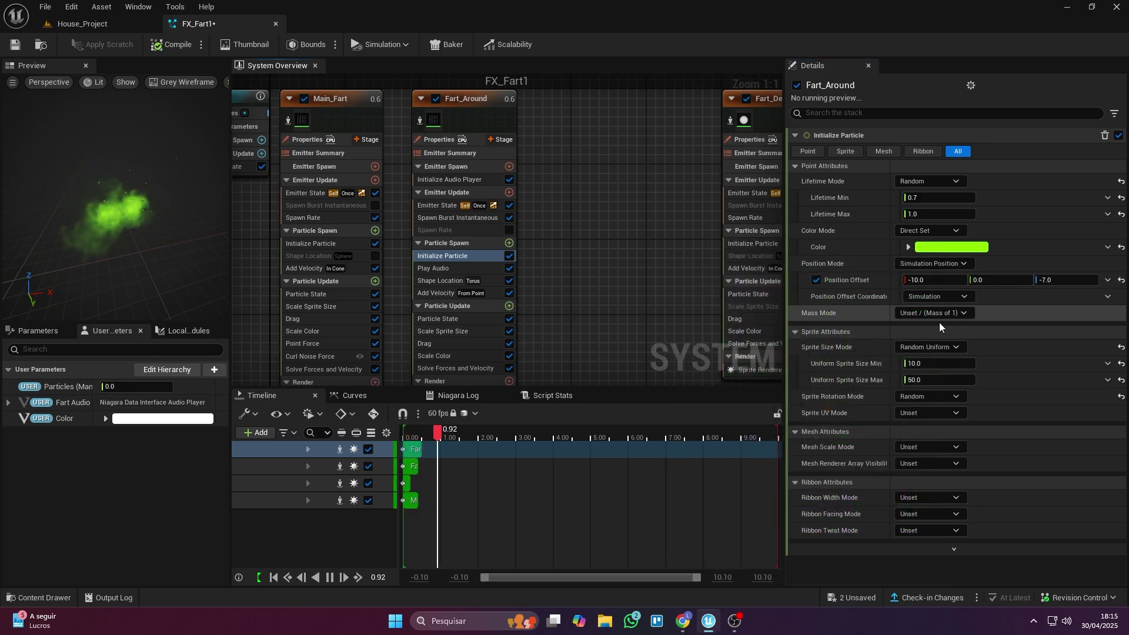
click(936, 280)
right_drag(1008, 368, 979, 343)
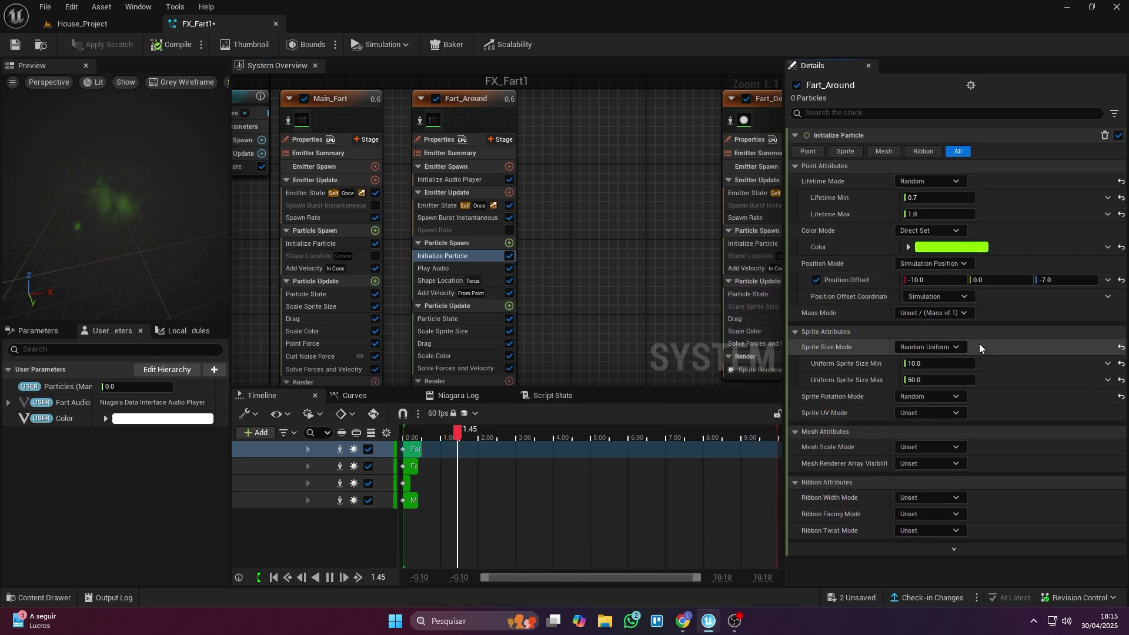
click(443, 257)
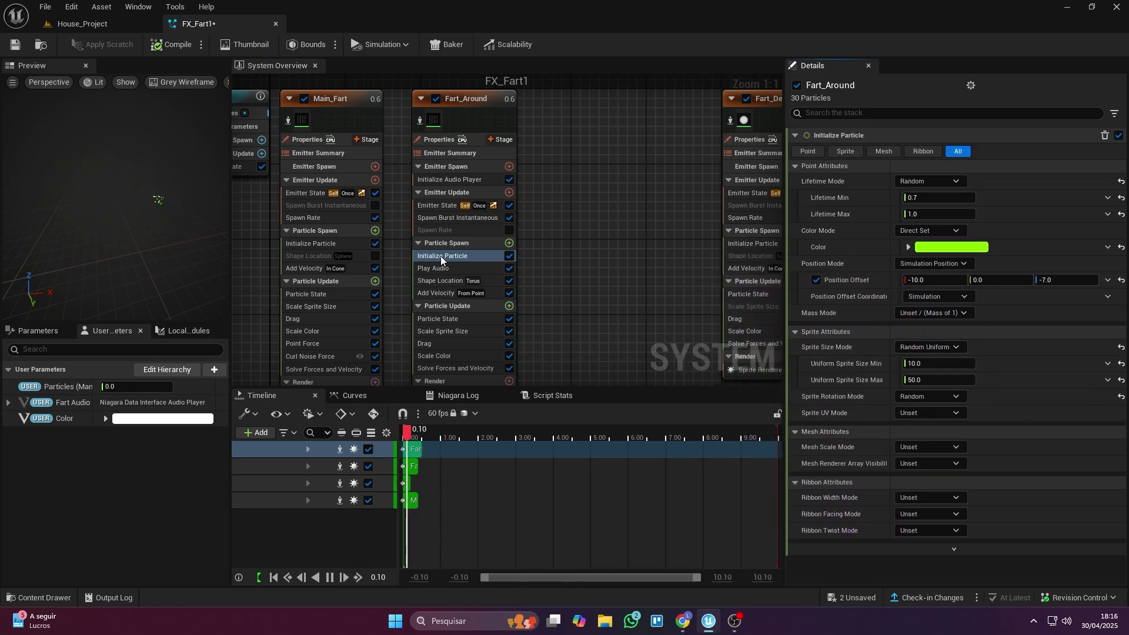
Check the pitch and volume settings in Fart_Around's Play Audio module.
right_drag(469, 260, 466, 235)
click(488, 228)
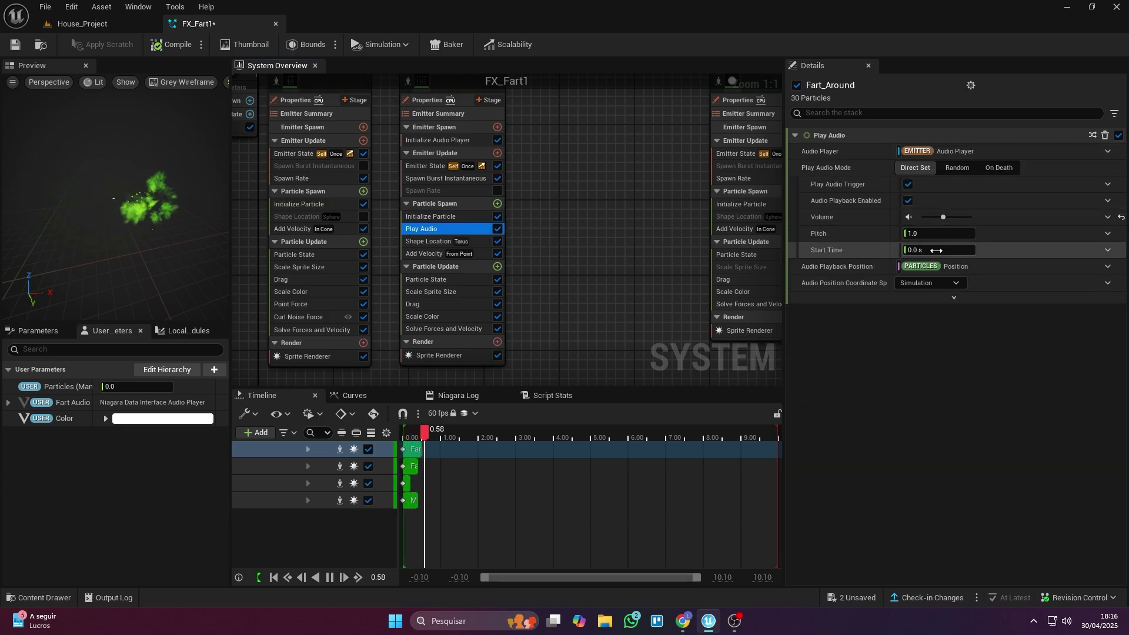
click(932, 233)
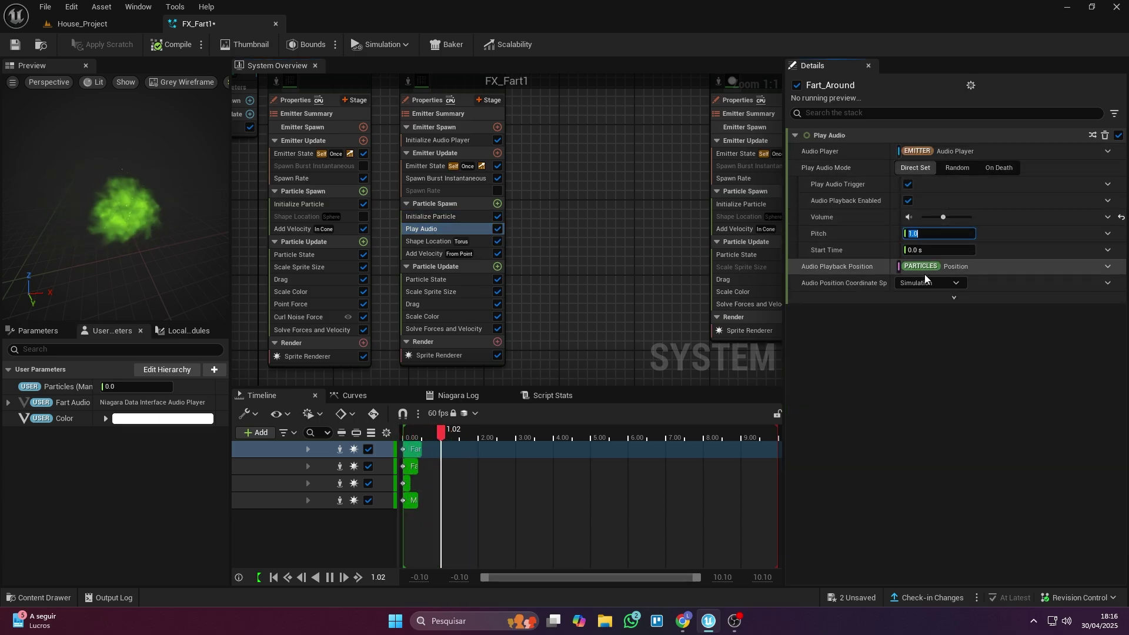
click(944, 217)
Check Fart_Around's Shape Location primitive and radii, and the speed range and origin offset in Add Velocity.
click(435, 241)
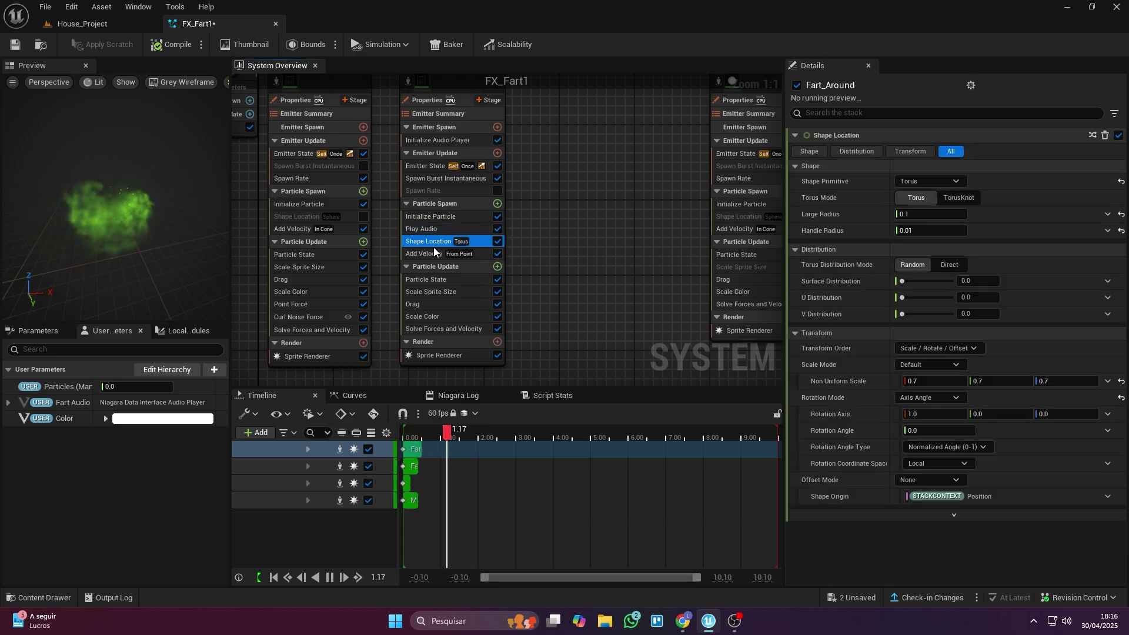
click(918, 181)
click(908, 187)
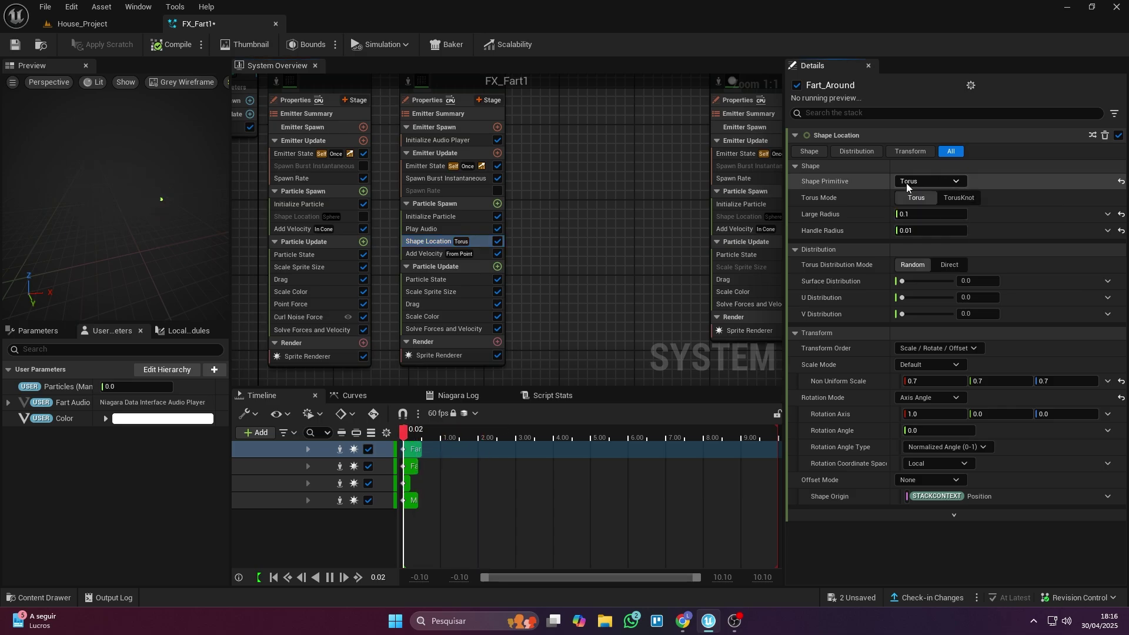
click(932, 231)
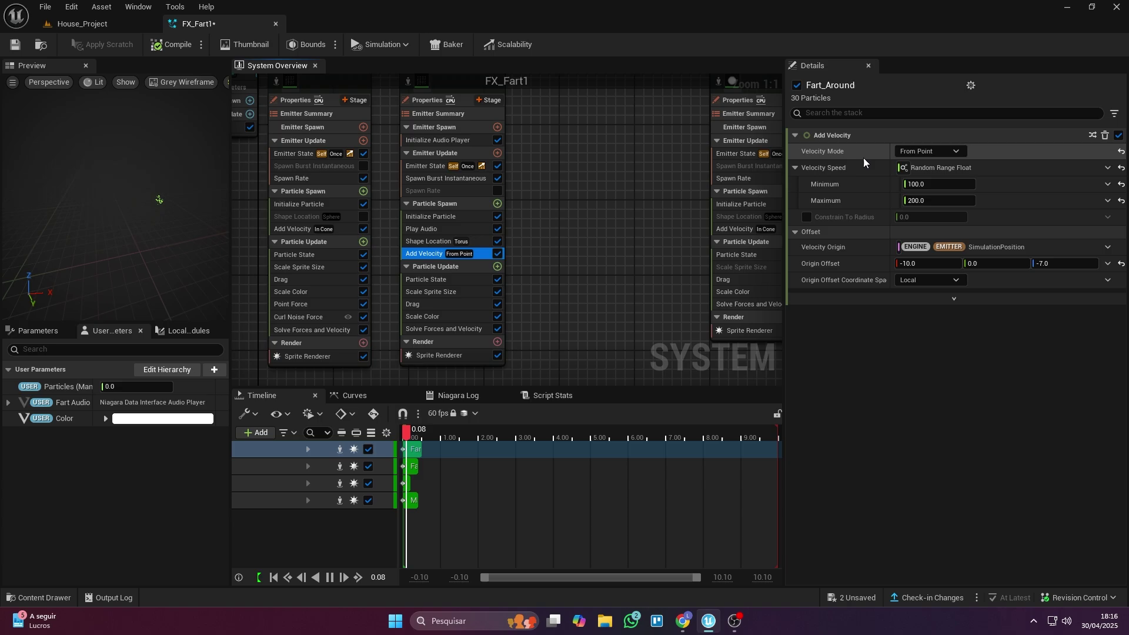
click(920, 200)
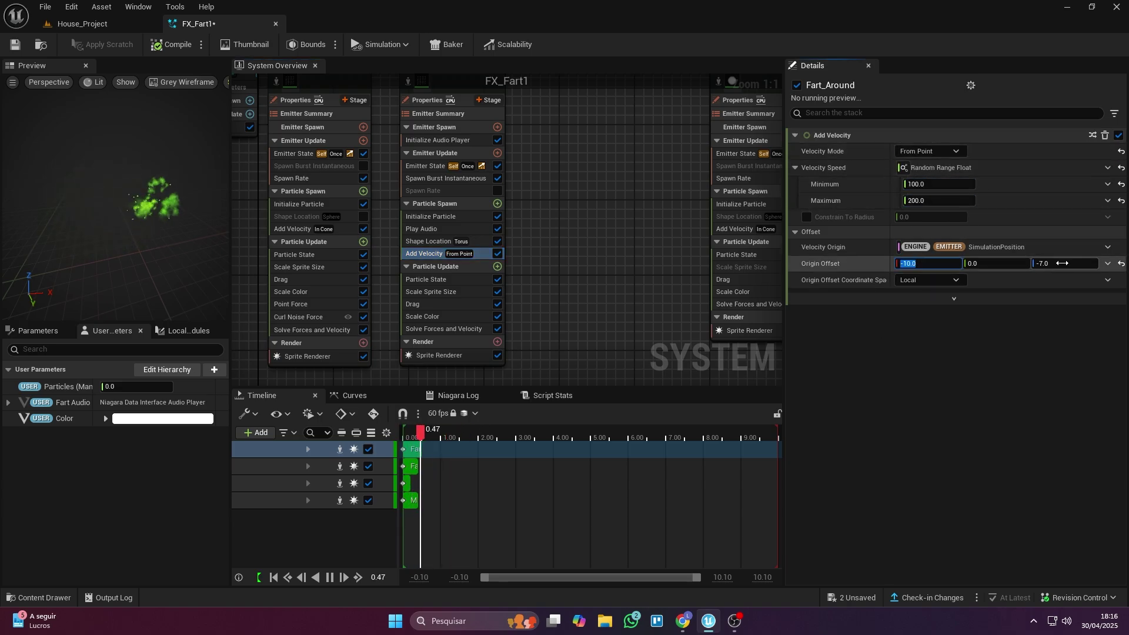
Check the end key of Fart_Around's Scale Sprite Size curve and the start key of its Scale Alpha curve in Scale Color.
click(445, 281)
click(453, 291)
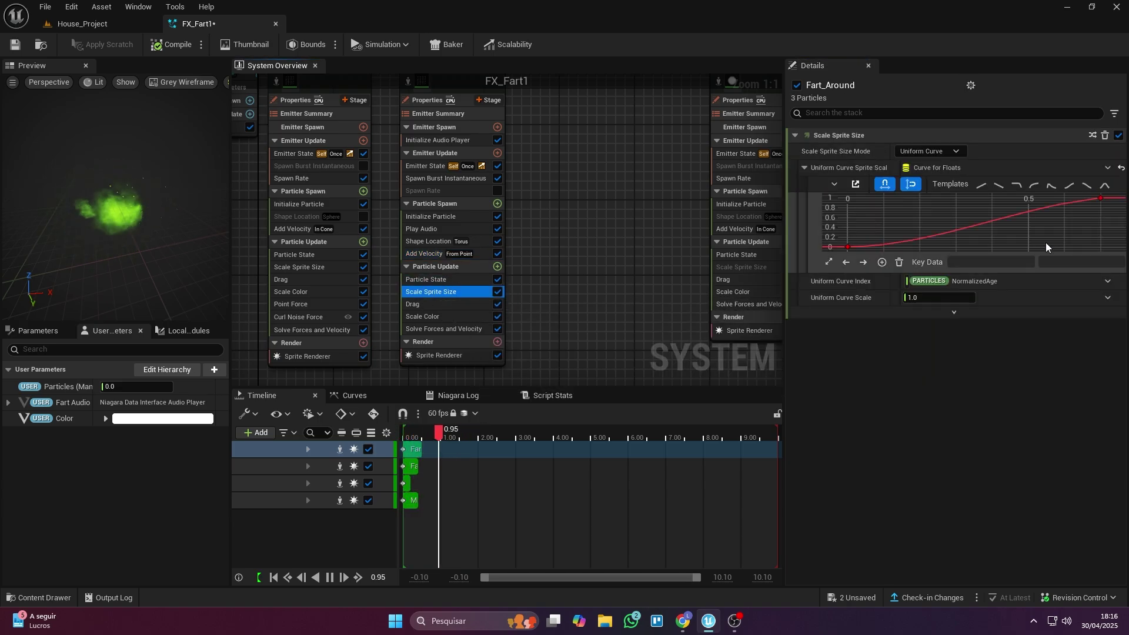
click(1101, 199)
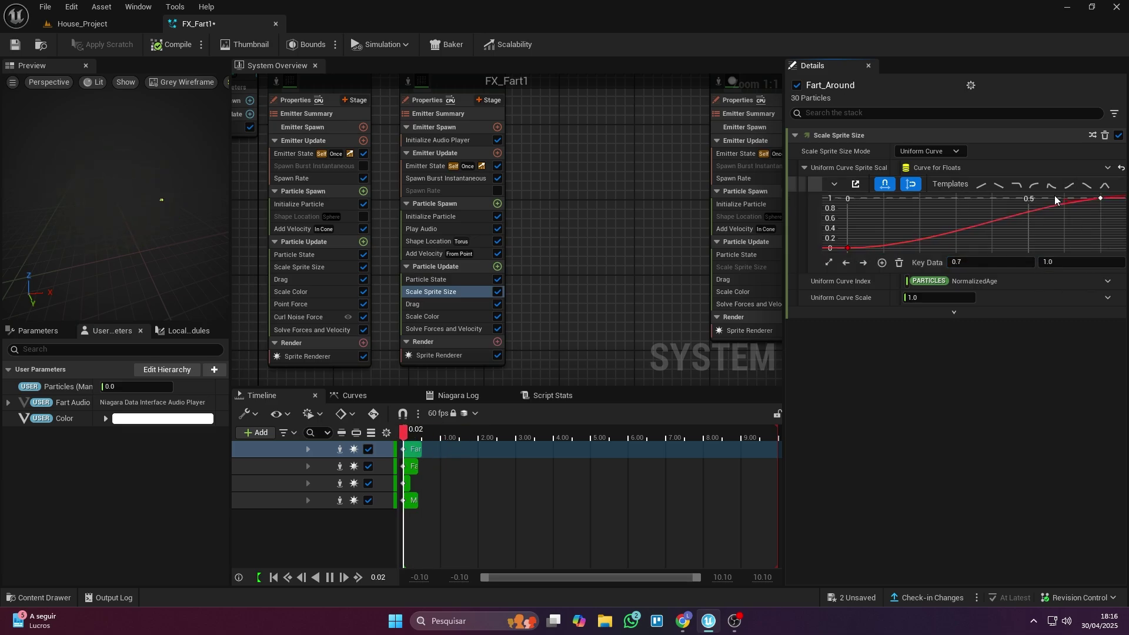
click(439, 303)
click(447, 316)
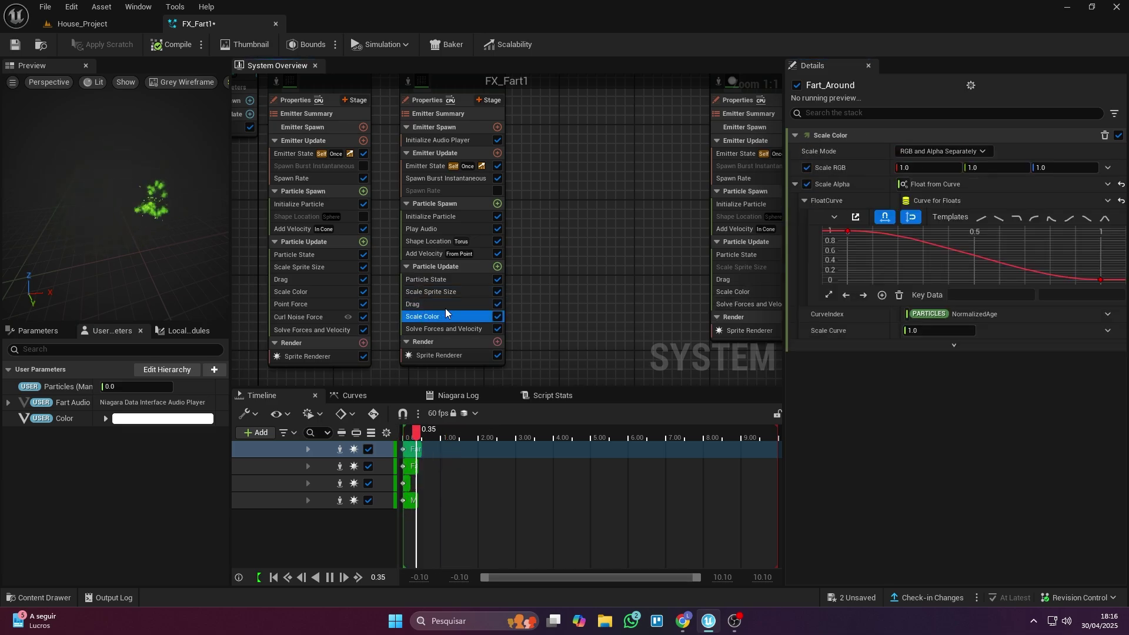
click(848, 231)
click(1101, 283)
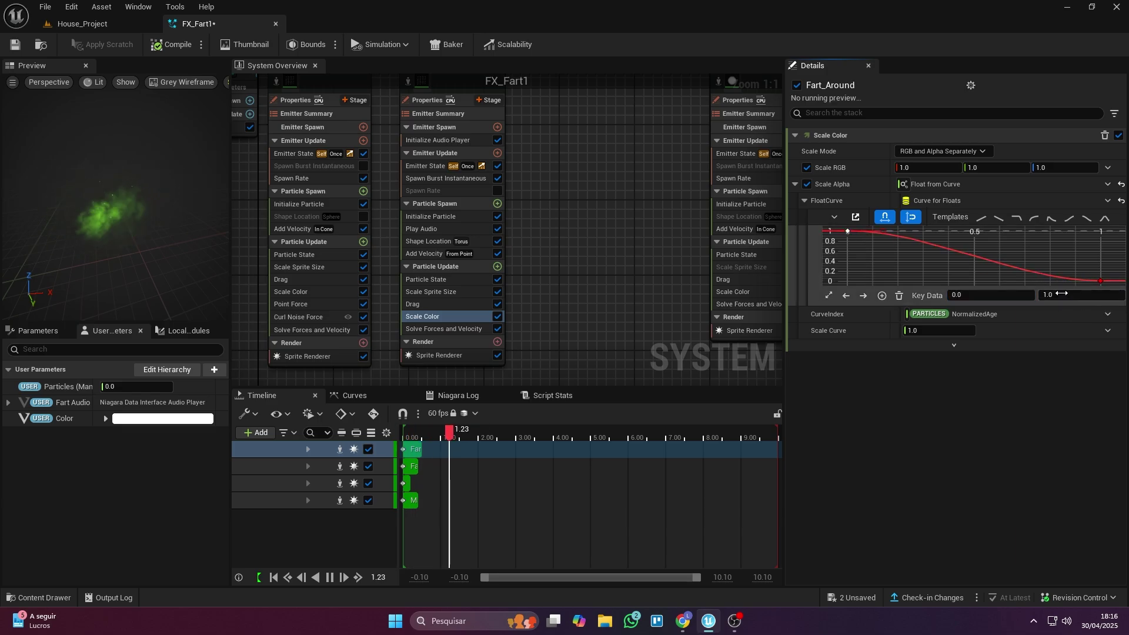
Check the material and Sub UV settings of Fart_Around's Sprite Renderer.
click(443, 329)
click(439, 355)
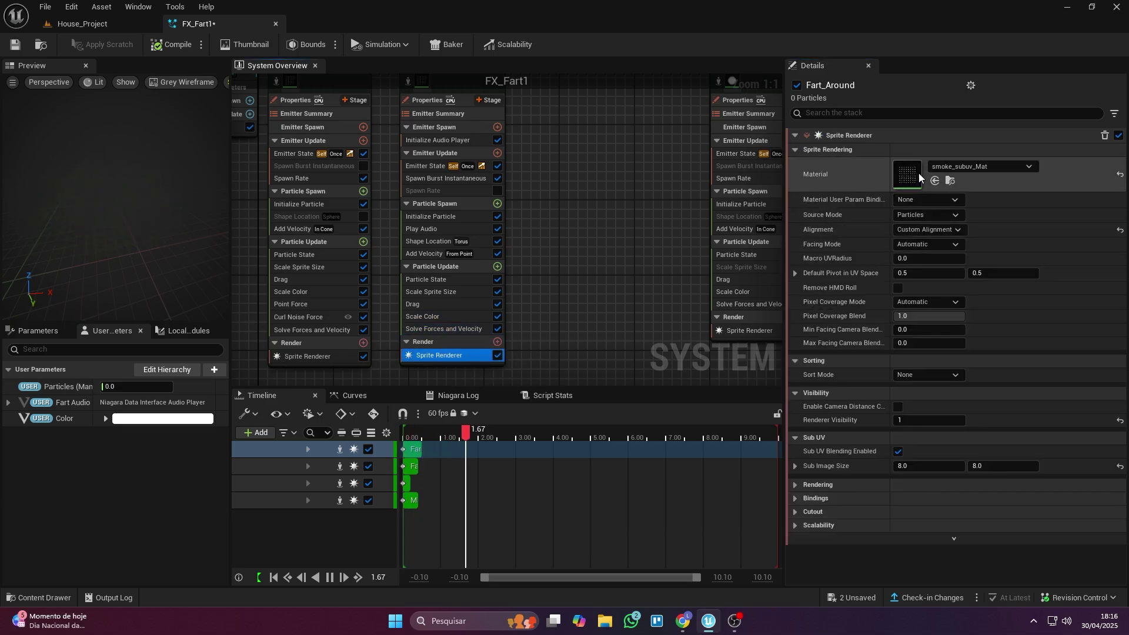
click(929, 451)
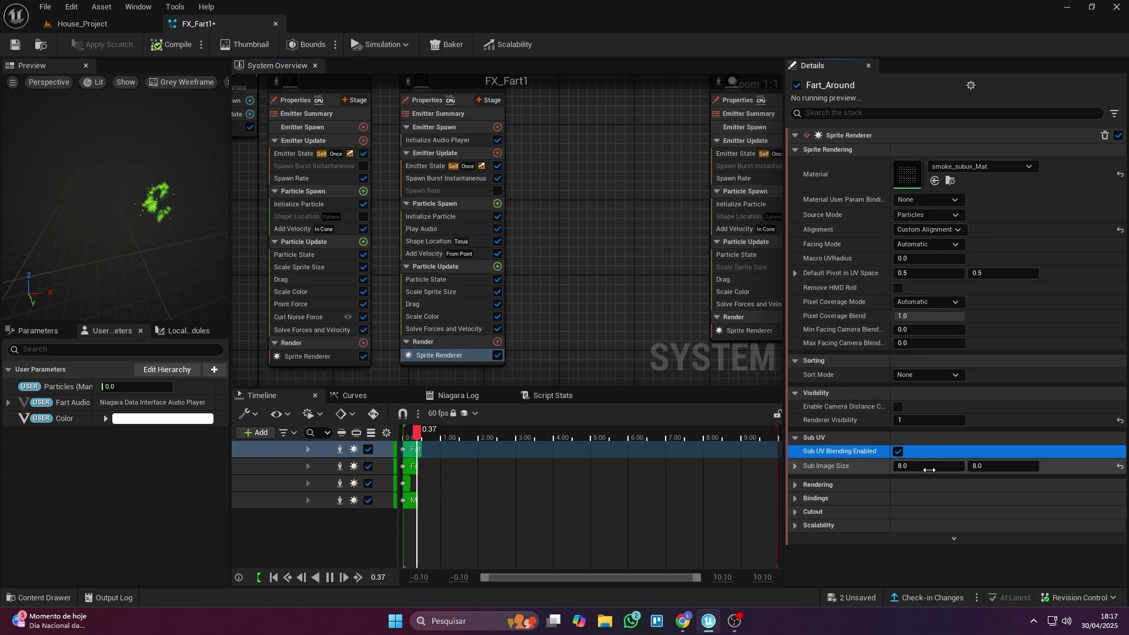
Isolate the Fart_Around emitter to preview its particles alone.
right_drag(577, 151, 315, 228)
scroll(355, 175, down, 1)
right_drag(357, 173, 344, 155)
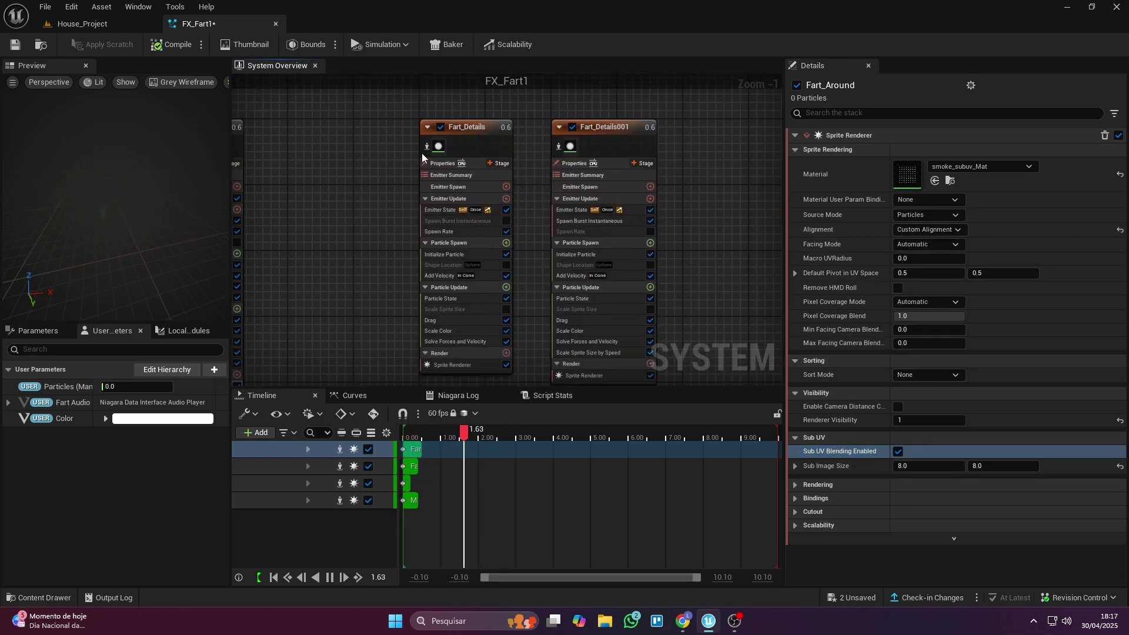
right_drag(235, 148, 506, 135)
right_drag(383, 100, 417, 104)
click(502, 140)
right_drag(620, 140, 582, 134)
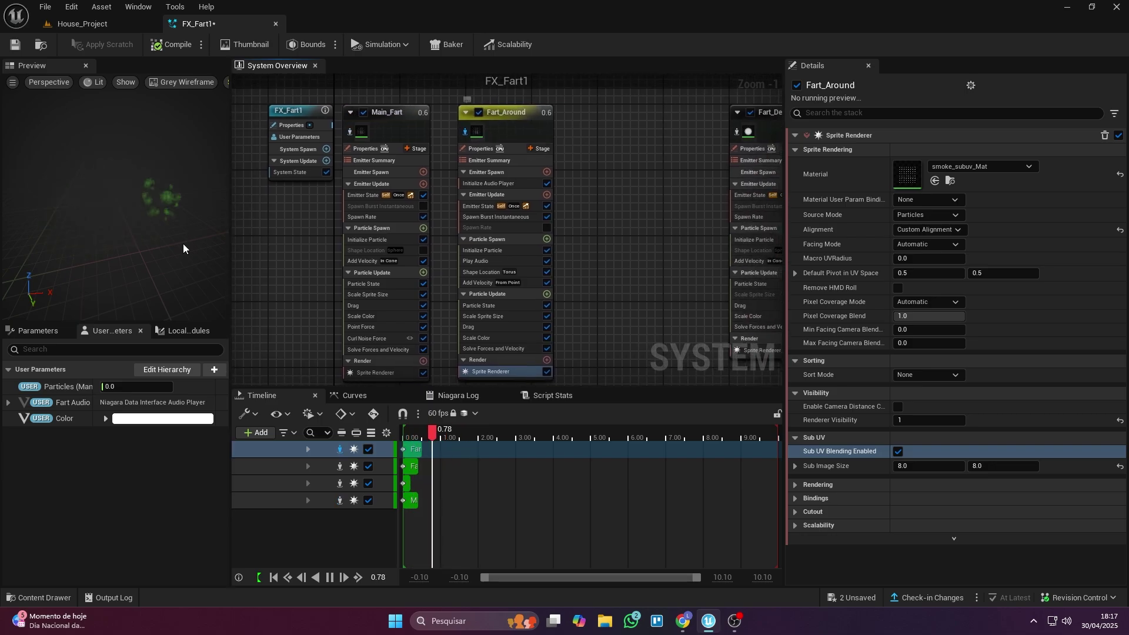
Isolate the Fart_Details emitter in the preview.
right_drag(714, 127, 450, 150)
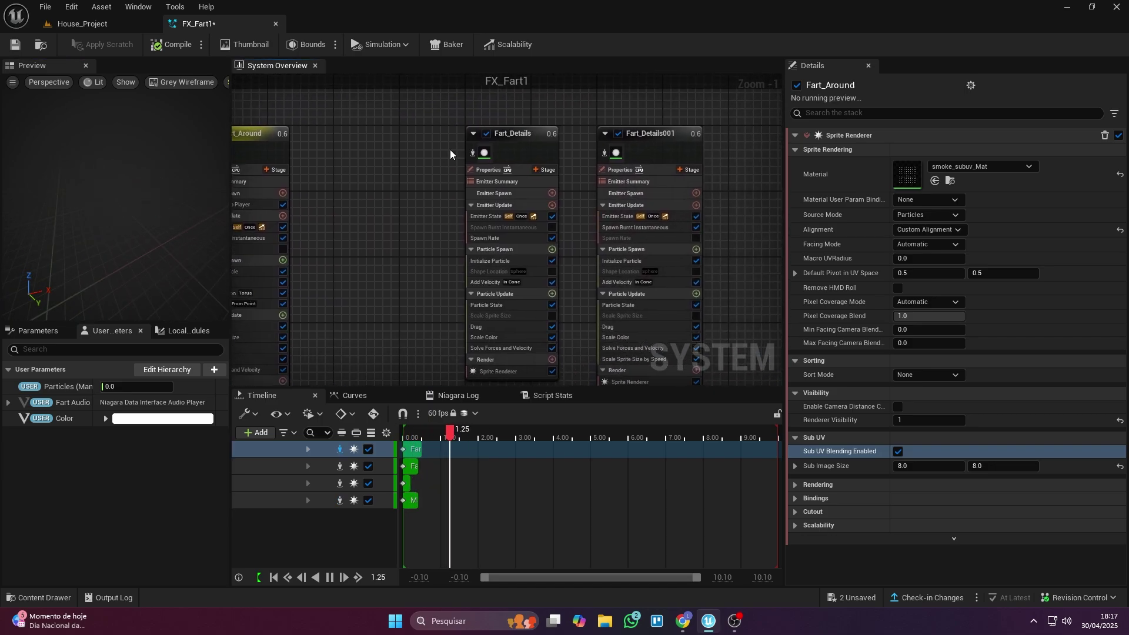
click(477, 152)
click(475, 153)
right_drag(566, 180, 522, 161)
scroll(516, 200, up, 1)
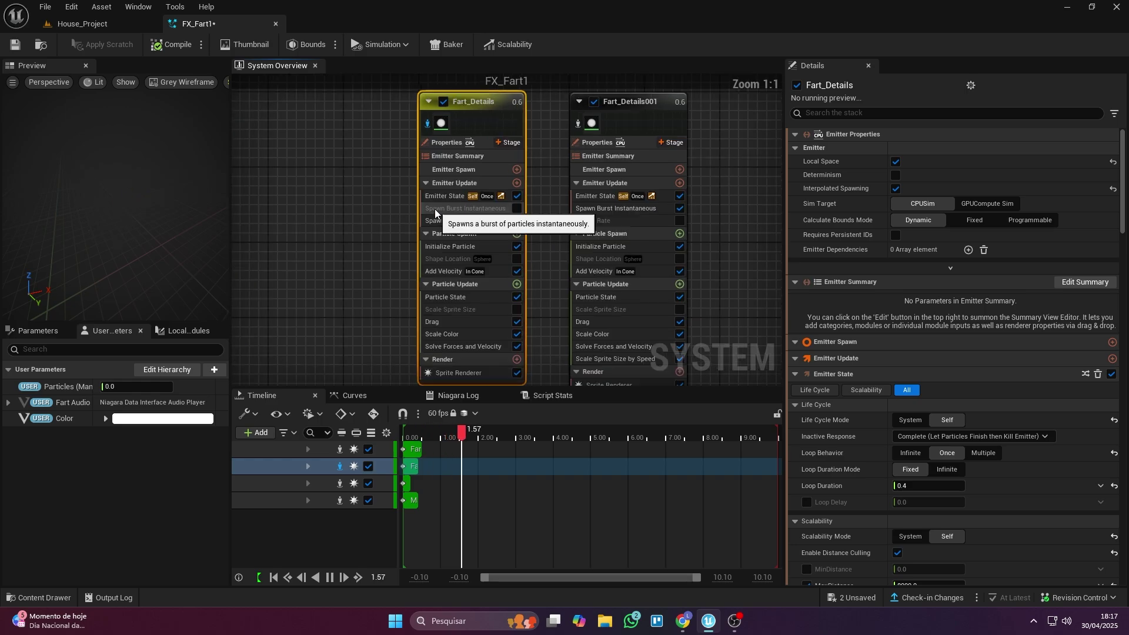
Check Fart_Details' loop duration and MaxDistance in Emitter State, and its Spawn Rate module.
click(456, 197)
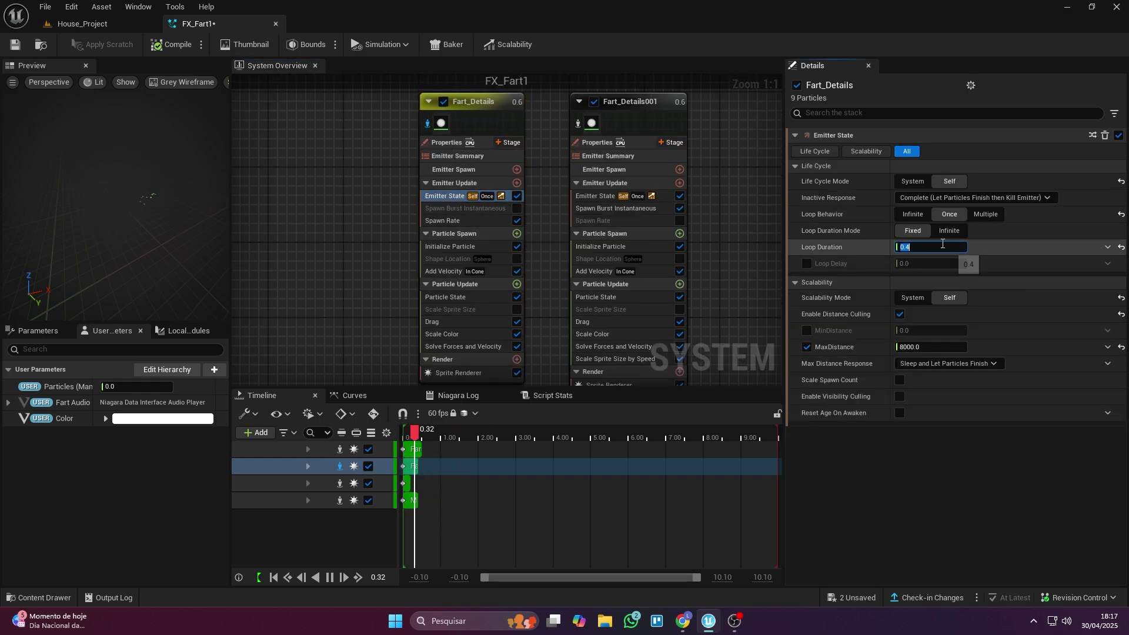
click(932, 347)
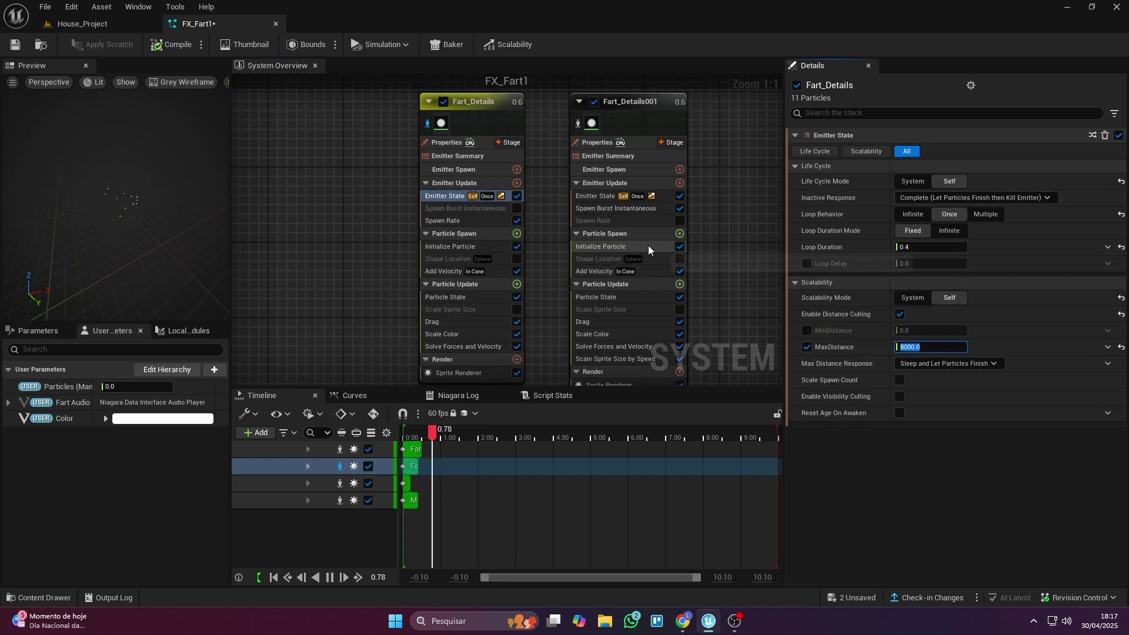
right_drag(508, 222, 510, 184)
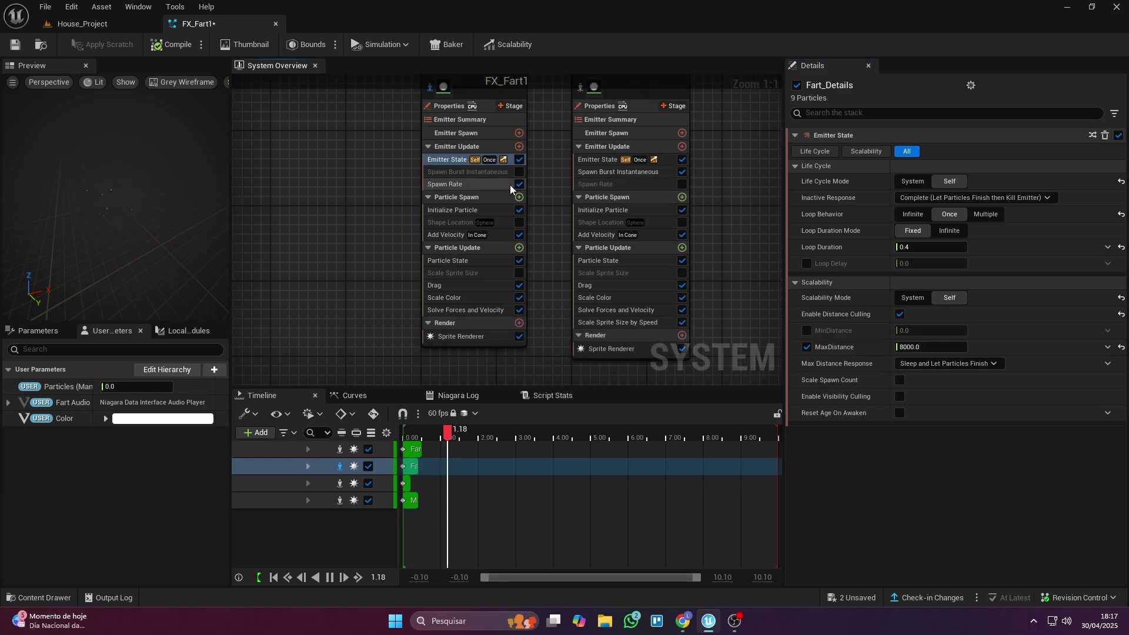
click(510, 185)
Reset Mass Mode to Unset / (Mass of 1) in Fart_Details' Initialize Particle, and check its lifetime, position offset and sprite size.
click(494, 230)
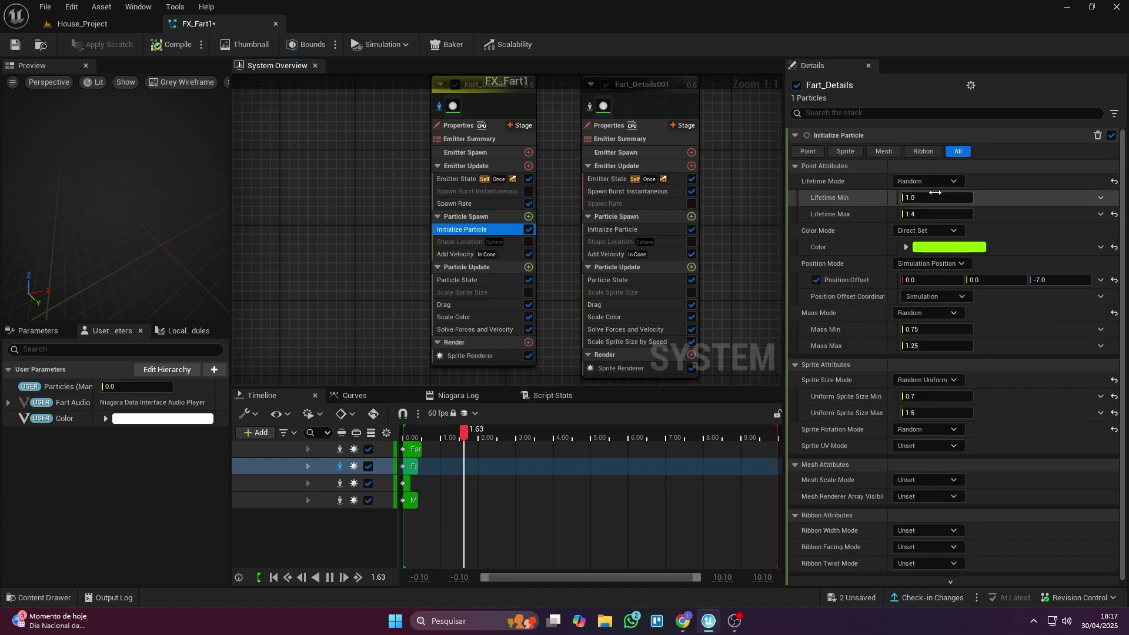
click(936, 216)
click(1115, 314)
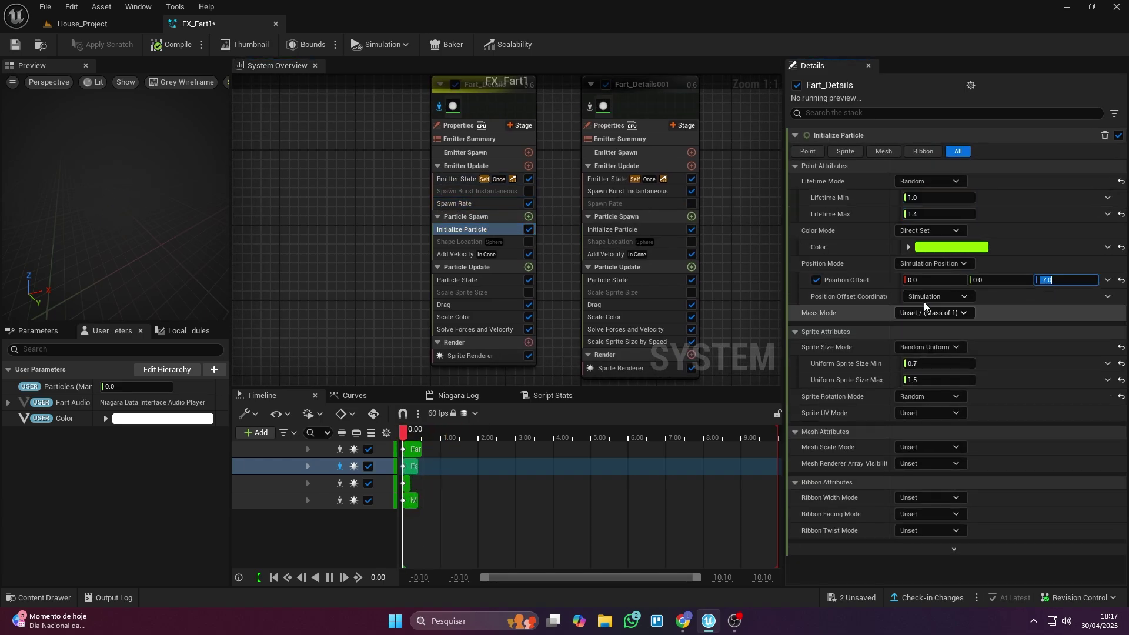
click(912, 381)
Check the velocity speed range and cone axis in Fart_Details' Add Velocity module.
click(439, 256)
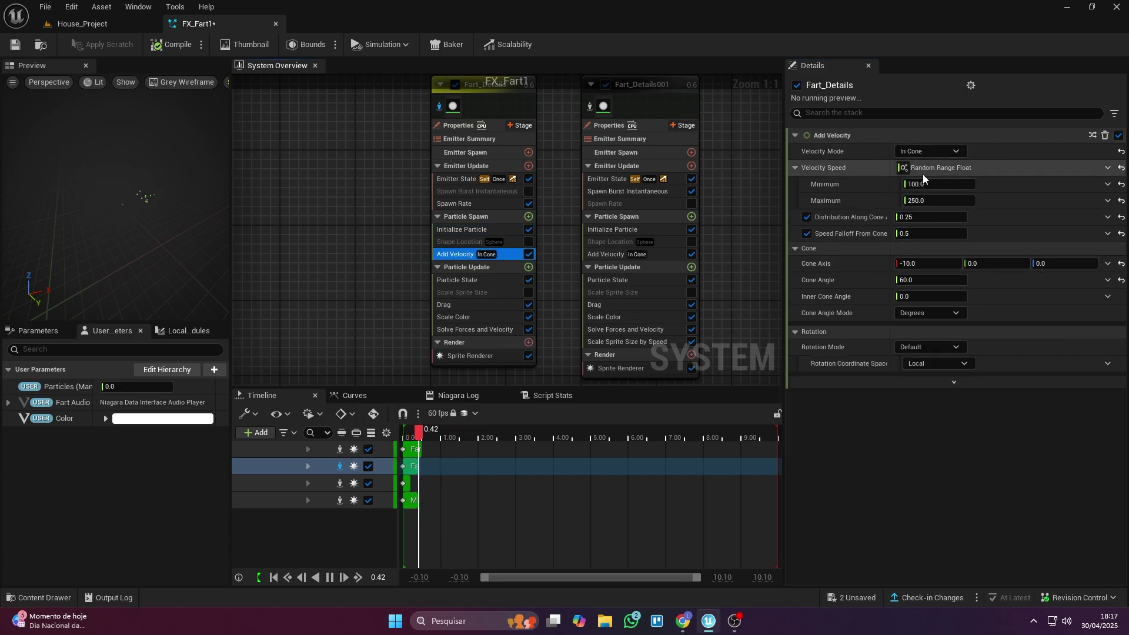
click(932, 201)
click(943, 265)
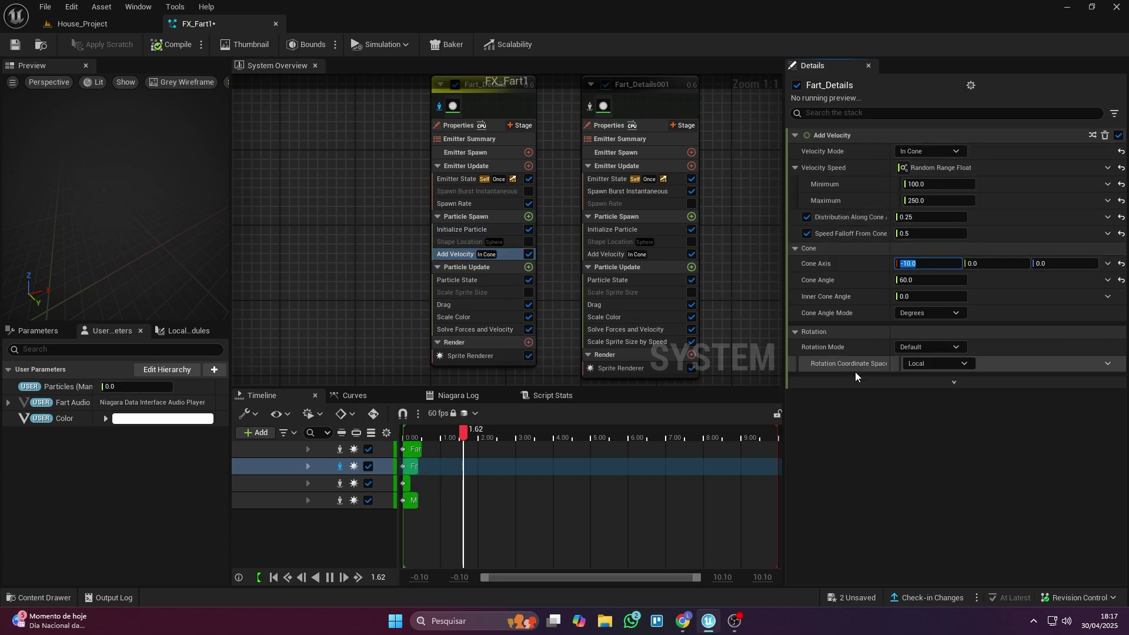
Review Fart_Details' Particle State, Drag and Scale Color modules, including the alpha curve's last key, and its Sprite Renderer.
click(482, 280)
click(464, 303)
click(474, 317)
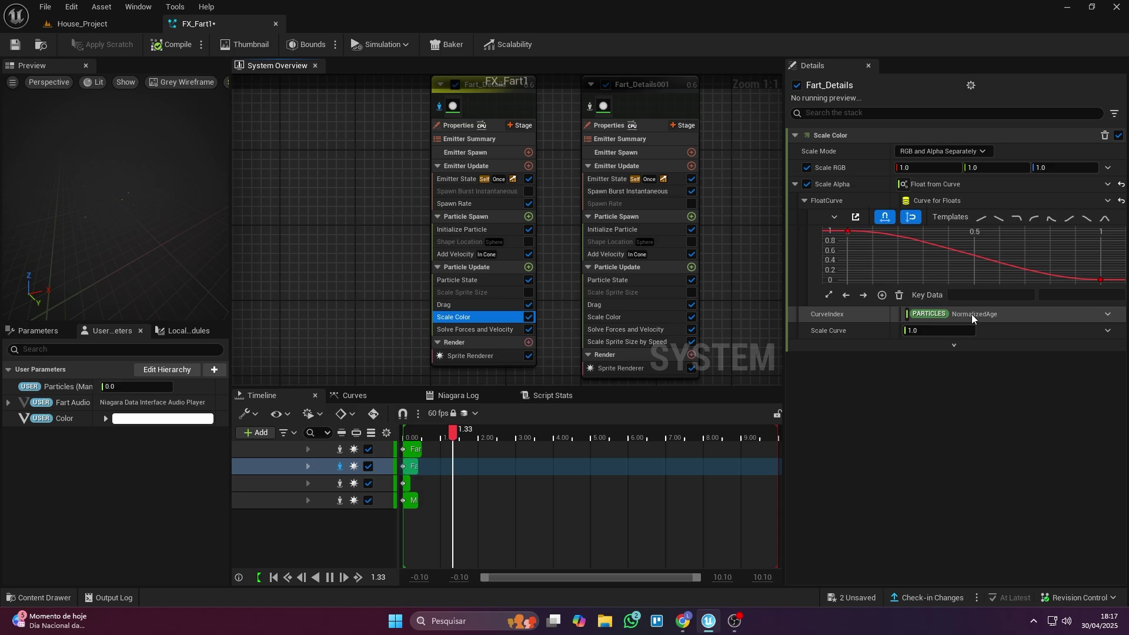
click(1102, 282)
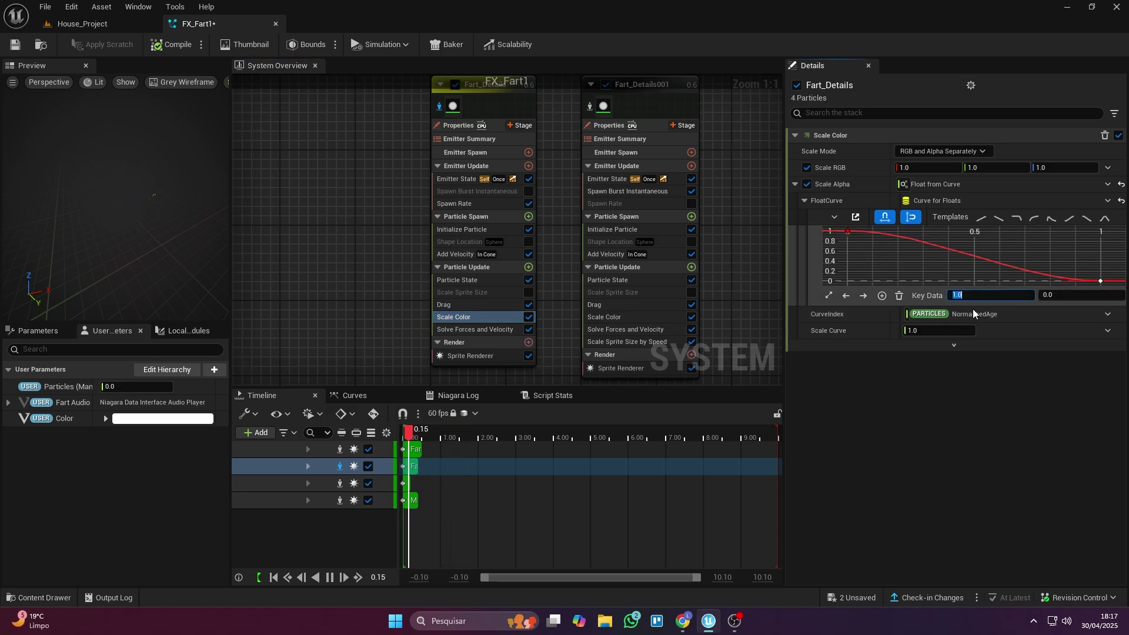
click(477, 357)
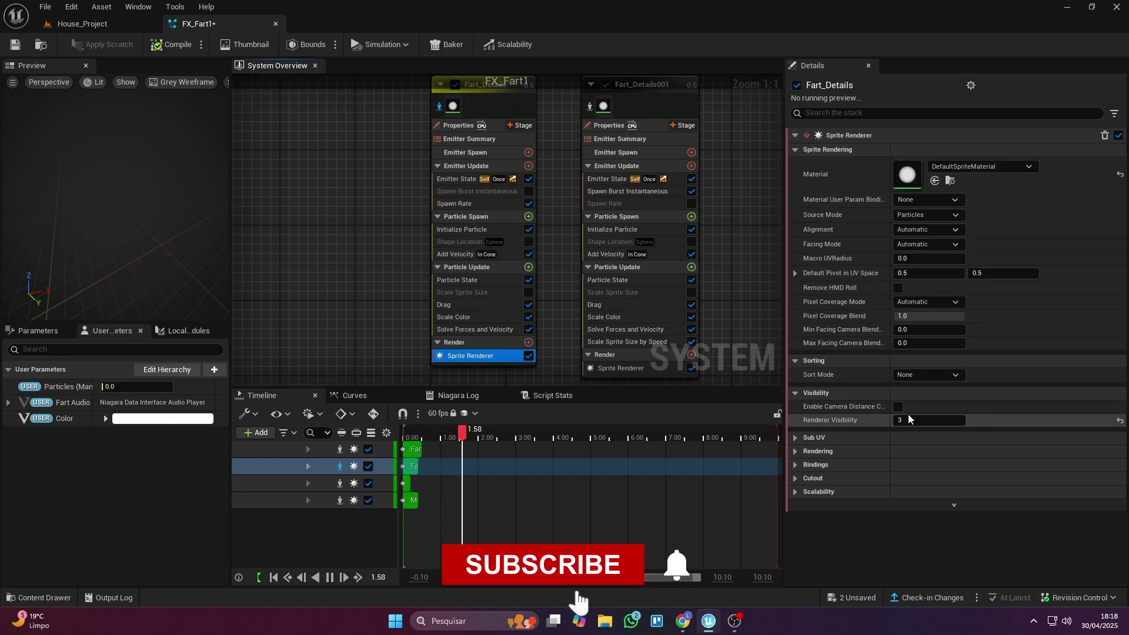
Isolate the Fart_Details001 emitter in the preview and check its Emitter State settings.
right_drag(707, 332, 661, 364)
click(544, 138)
right_drag(678, 216, 543, 137)
click(425, 164)
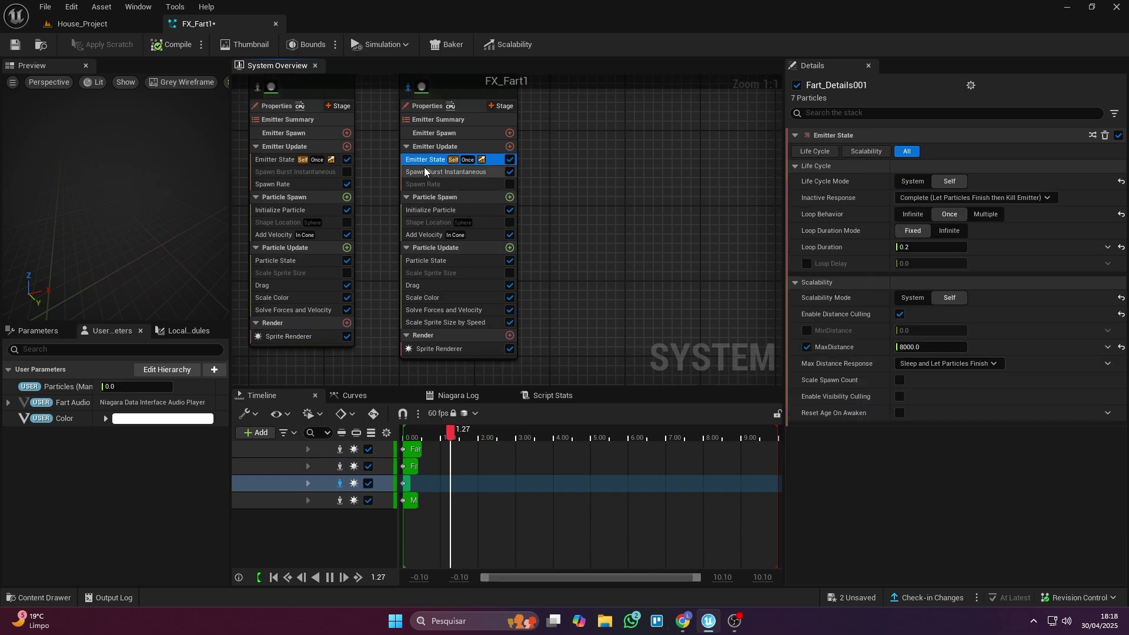
Check Fart_Details001's burst spawn settings and reset Mass Mode to Unset / (Mass of 1) in its Initialize Particle module.
click(427, 173)
click(921, 151)
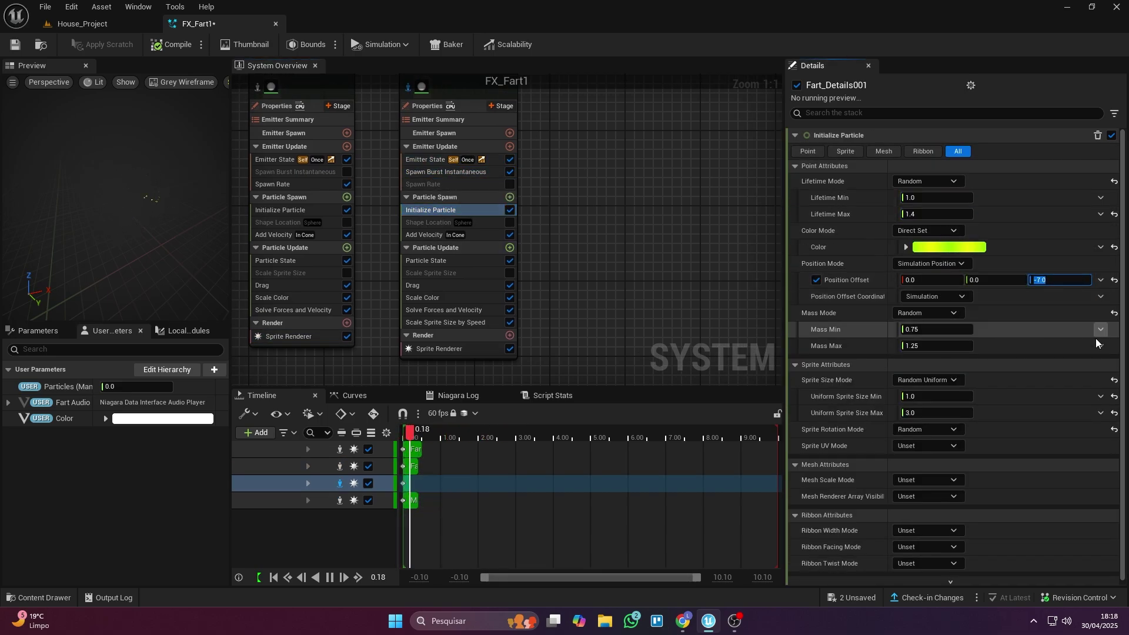
click(936, 364)
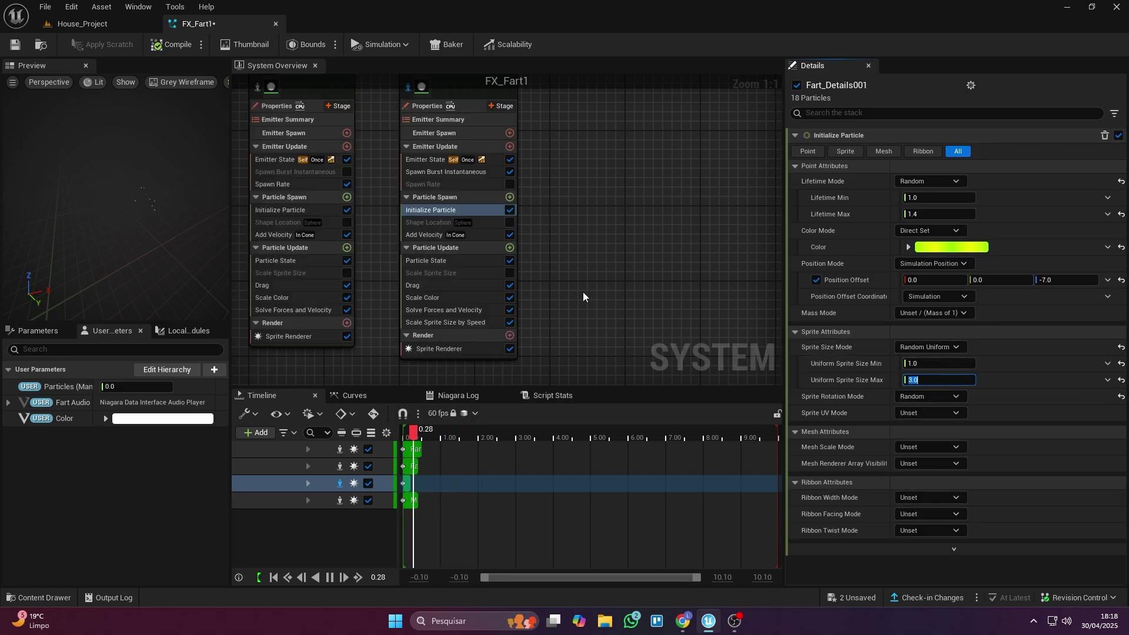
Check the velocity speed range, cone axis and cone angle in Fart_Details001's Add Velocity module.
click(432, 237)
click(930, 185)
click(931, 201)
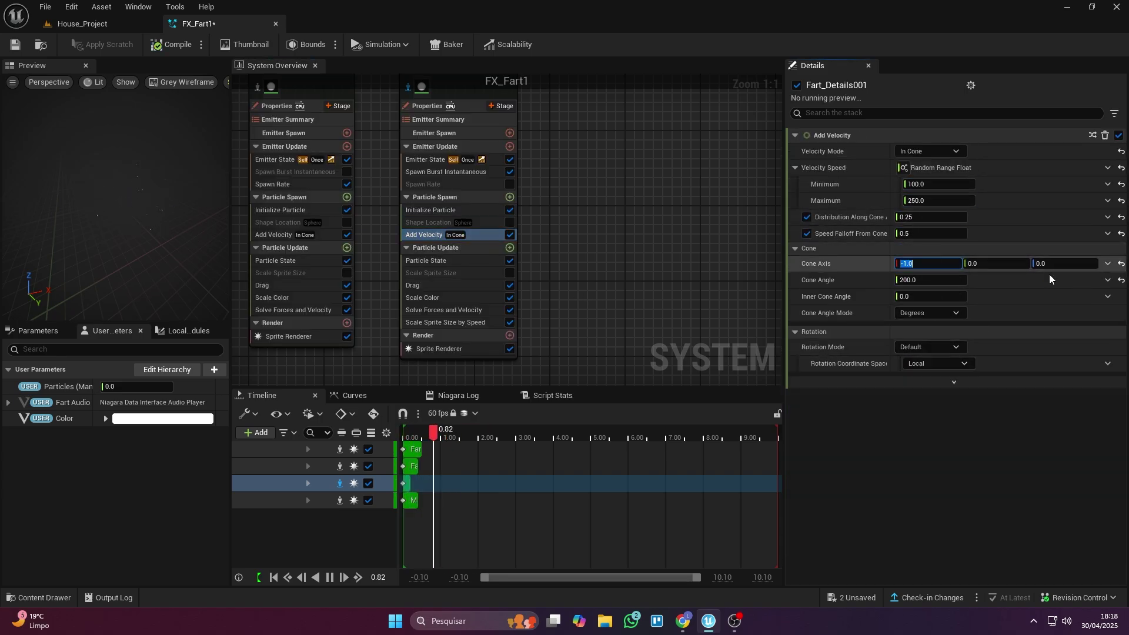
click(896, 449)
Review Fart_Details001's Particle Update modules, including the Scale Color alpha curve and the Scale Sprite Size by Speed factors.
click(428, 260)
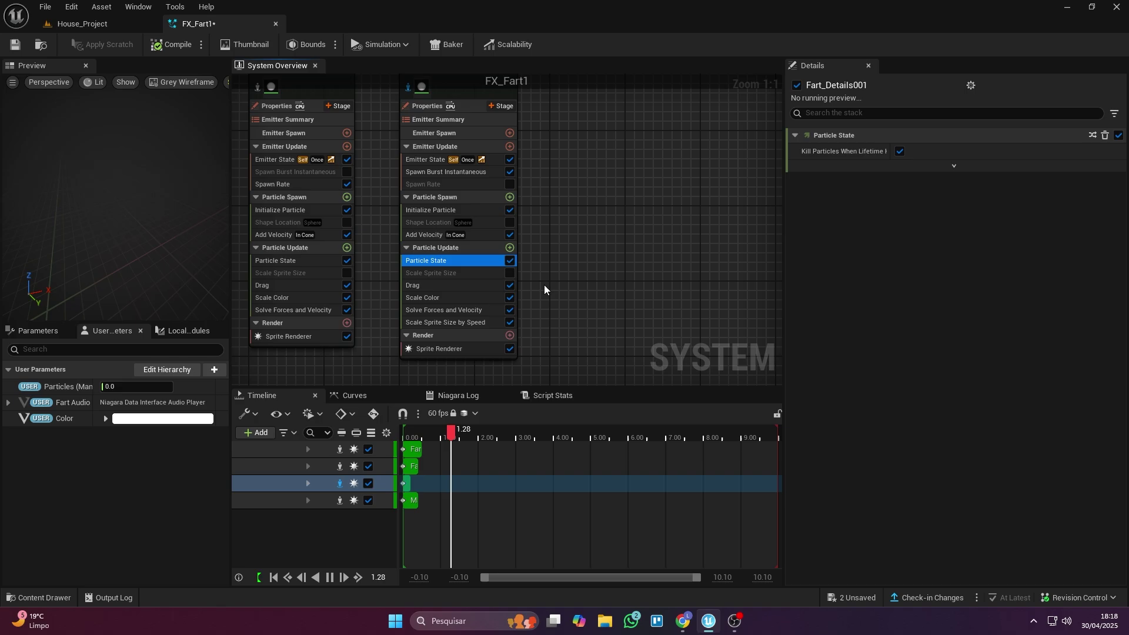
click(489, 285)
click(483, 297)
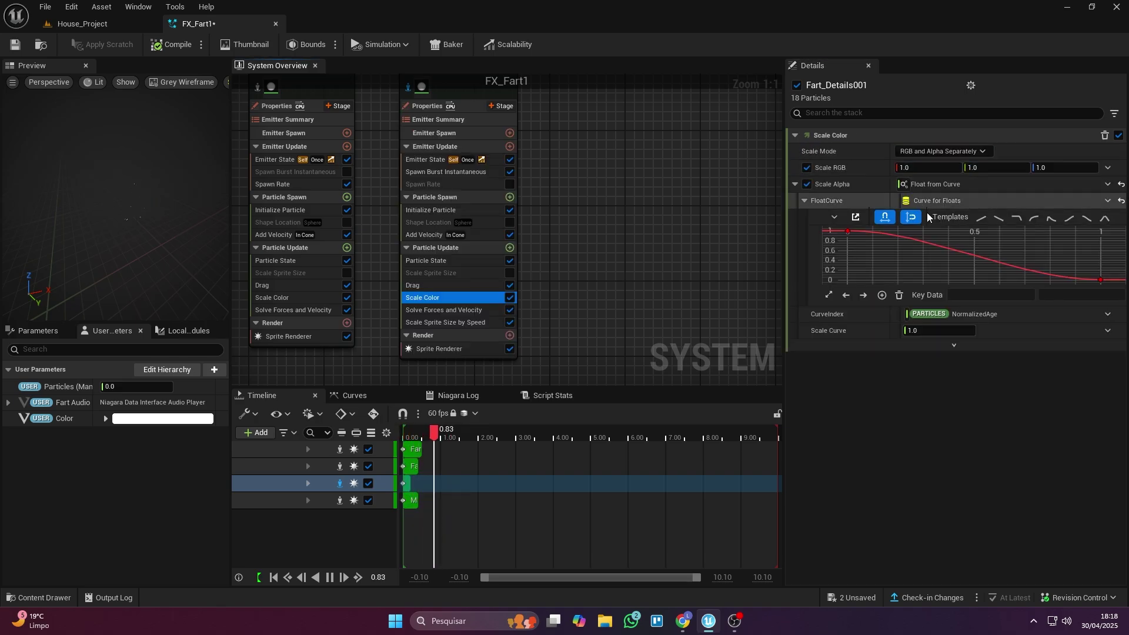
click(848, 231)
click(425, 310)
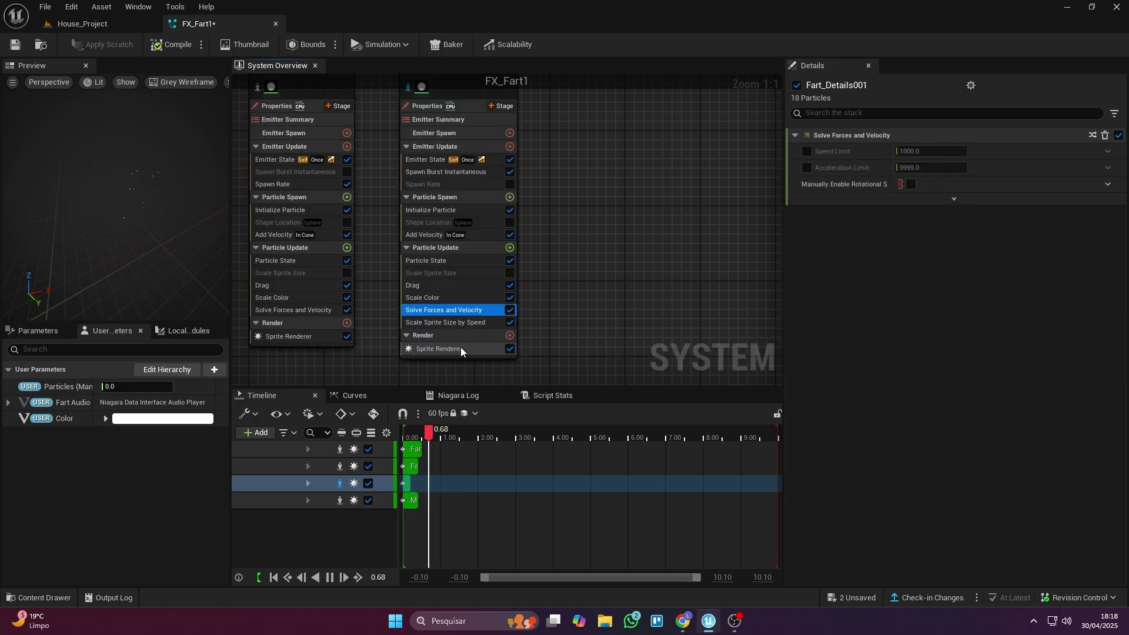
click(424, 322)
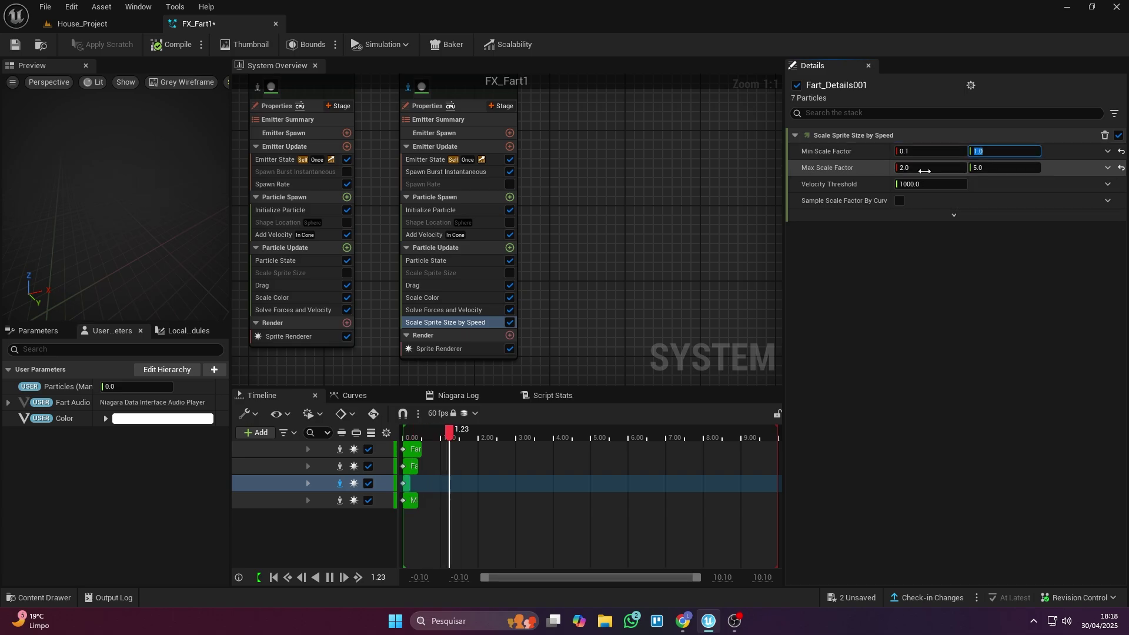
Check the material and Alignment option in Fart_Details001's Sprite Renderer.
click(469, 349)
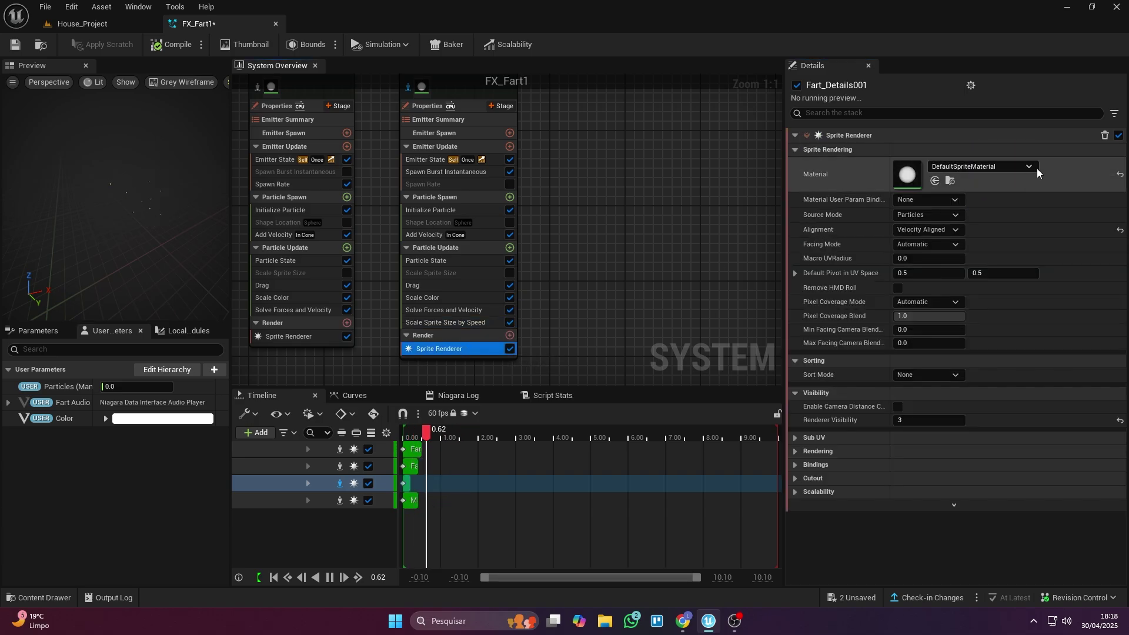
click(935, 228)
click(913, 233)
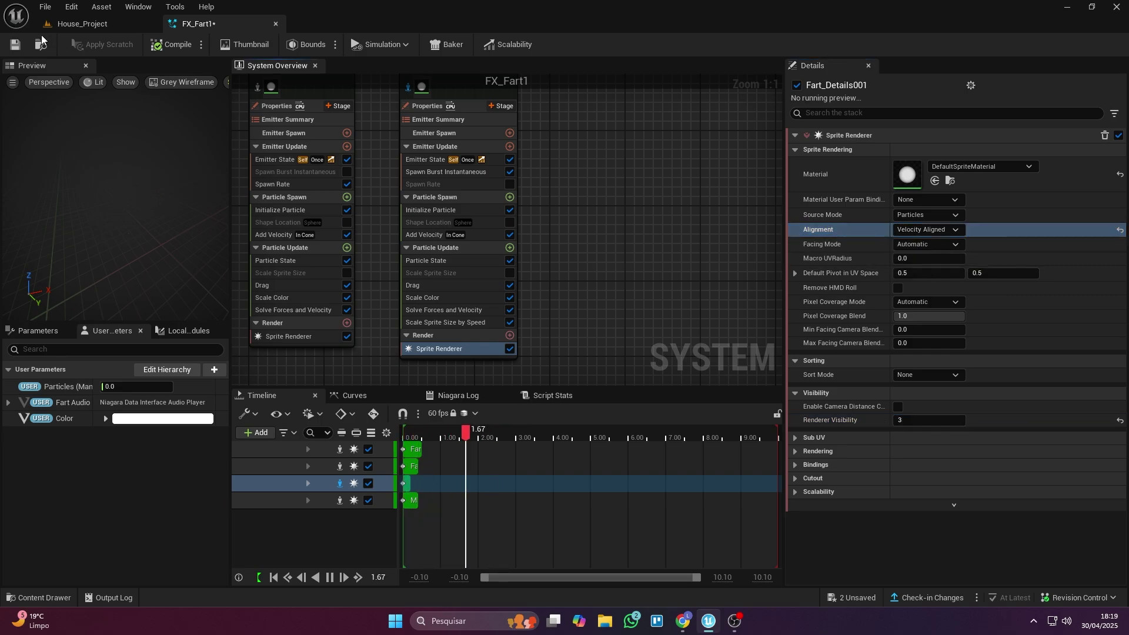
Save the FX_Fart1 system and show all its emitters together in the preview.
click(16, 44)
scroll(642, 161, down, 2)
right_drag(617, 176, 640, 209)
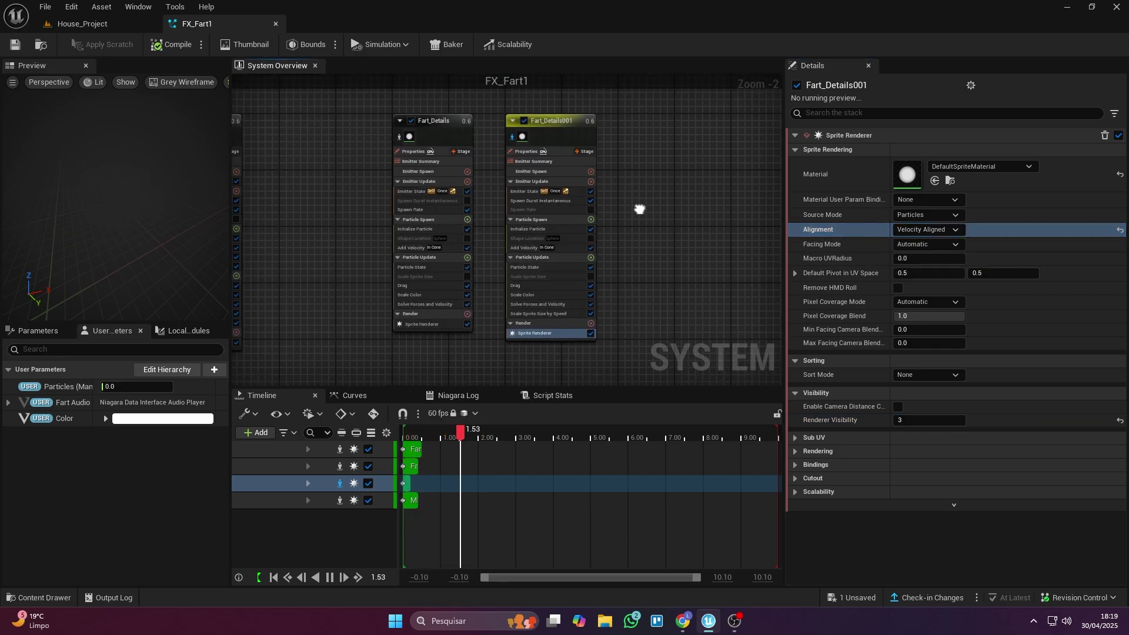
scroll(428, 148, down, 1)
right_drag(429, 148, 606, 174)
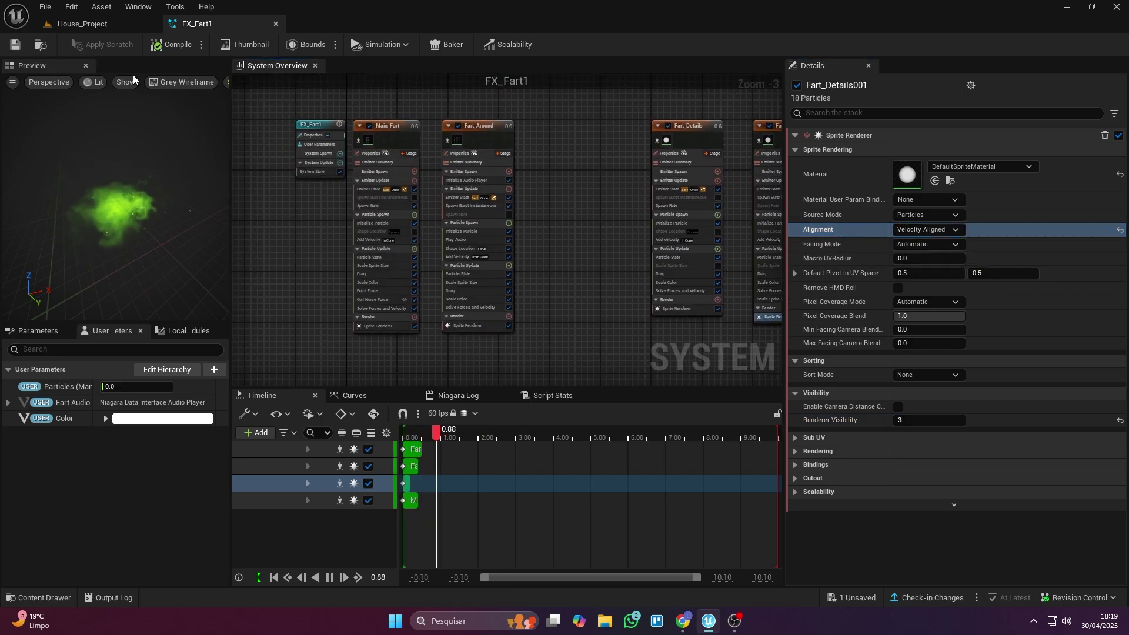
Switch to the House_Project level and locate the VFX Powerup device in Fortnite's Devices > Power Up folder.
click(140, 26)
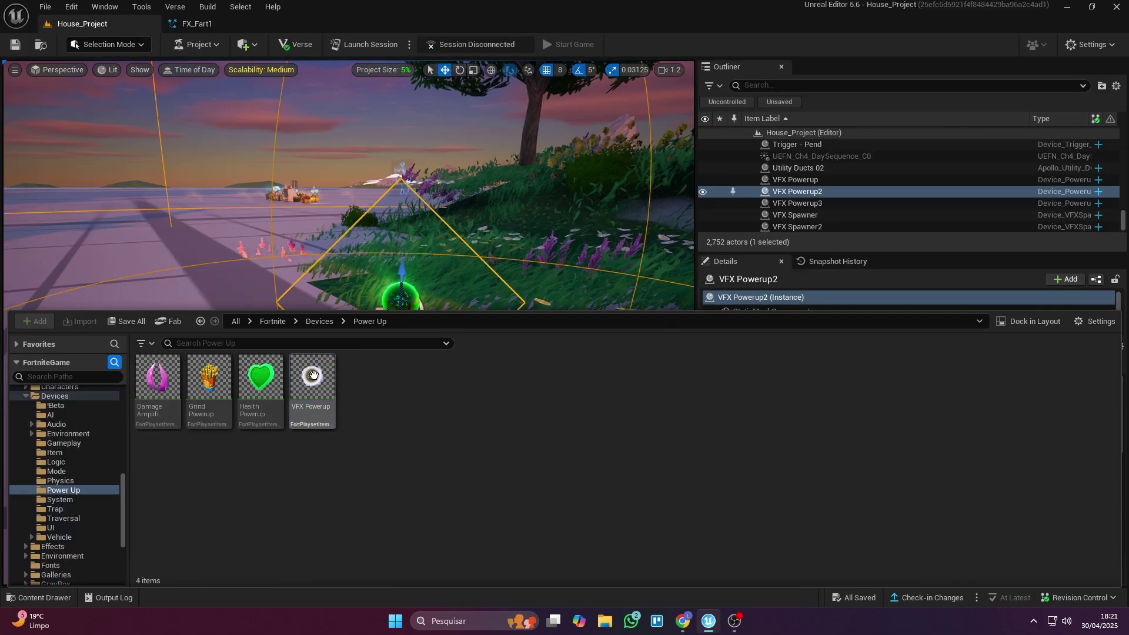
click(310, 389)
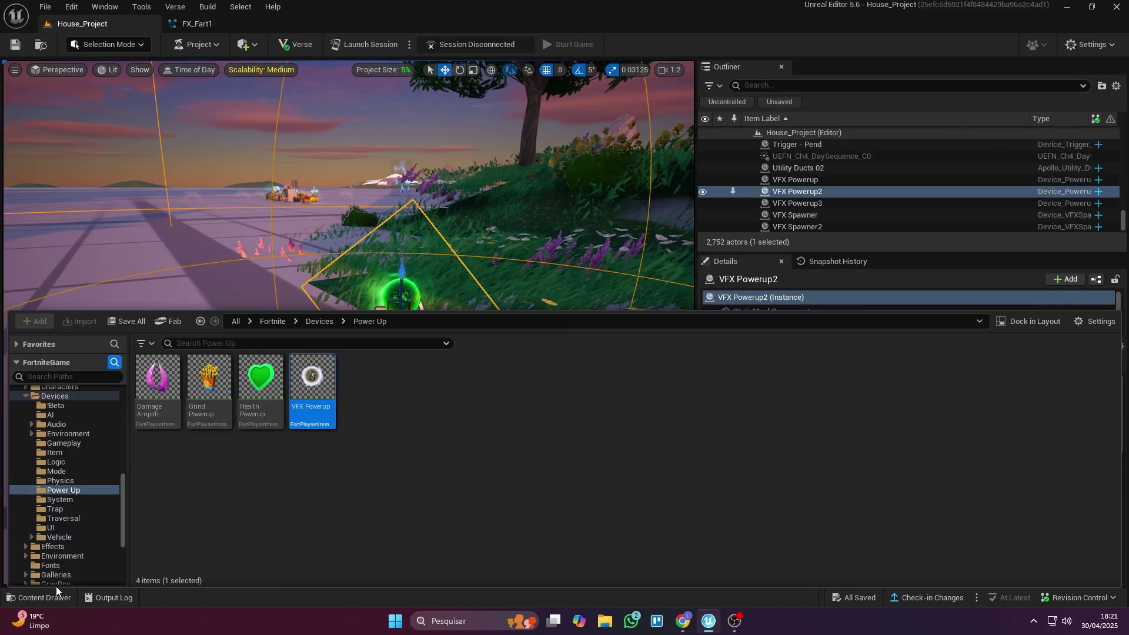
click(39, 598)
Check VFX Powerup2's Effect Duration and its Visual Effect and Custom Effect assignments.
scroll(796, 439, down, 4)
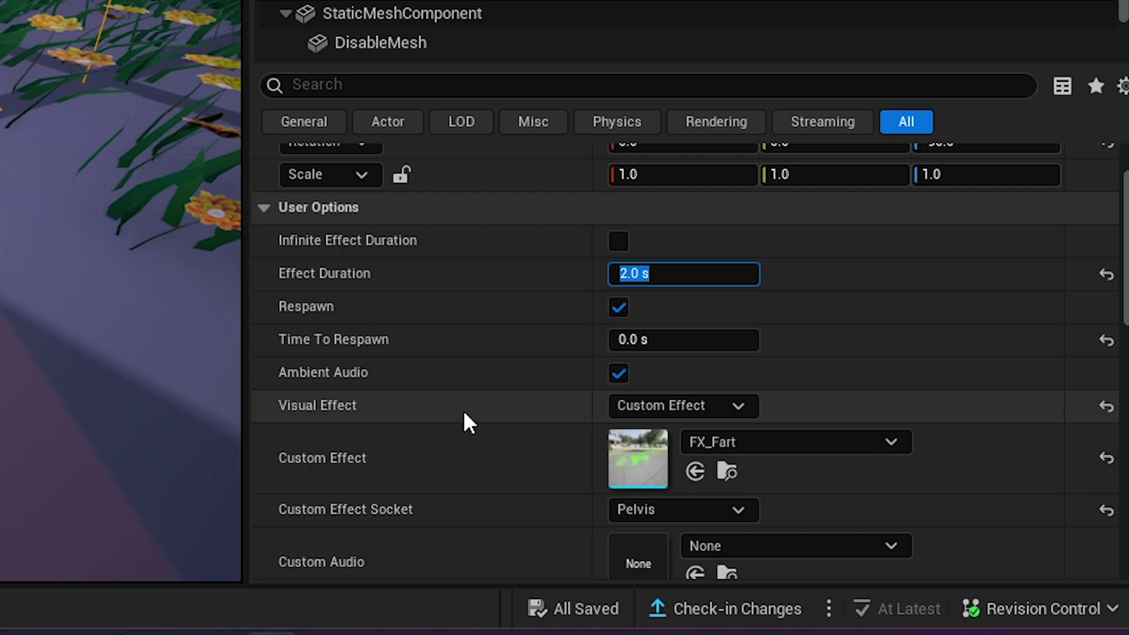
click(661, 275)
click(638, 389)
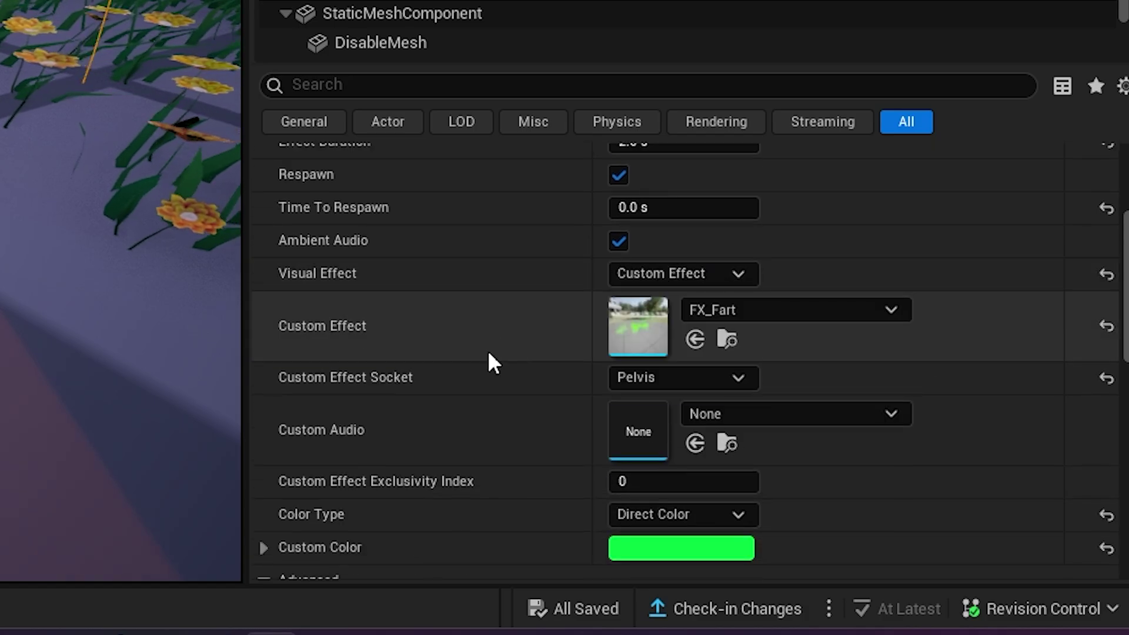
Set VFX Powerup2's Custom Effect Socket to Pelvis.
right_drag(556, 377, 556, 247)
click(665, 250)
click(666, 265)
click(669, 251)
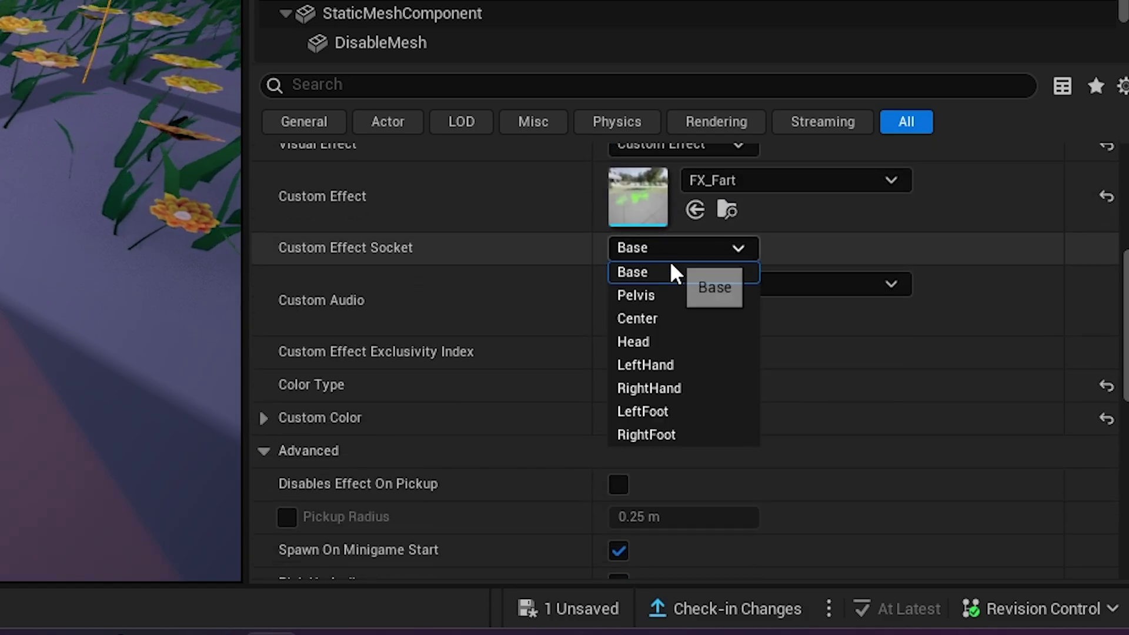
click(659, 294)
Review VFX Powerup2's Pickup binding to Signal Remote Manager4's On Primary Activation, and save VFX Powerup2.
right_drag(438, 204, 436, 0)
right_drag(436, 121, 436, 0)
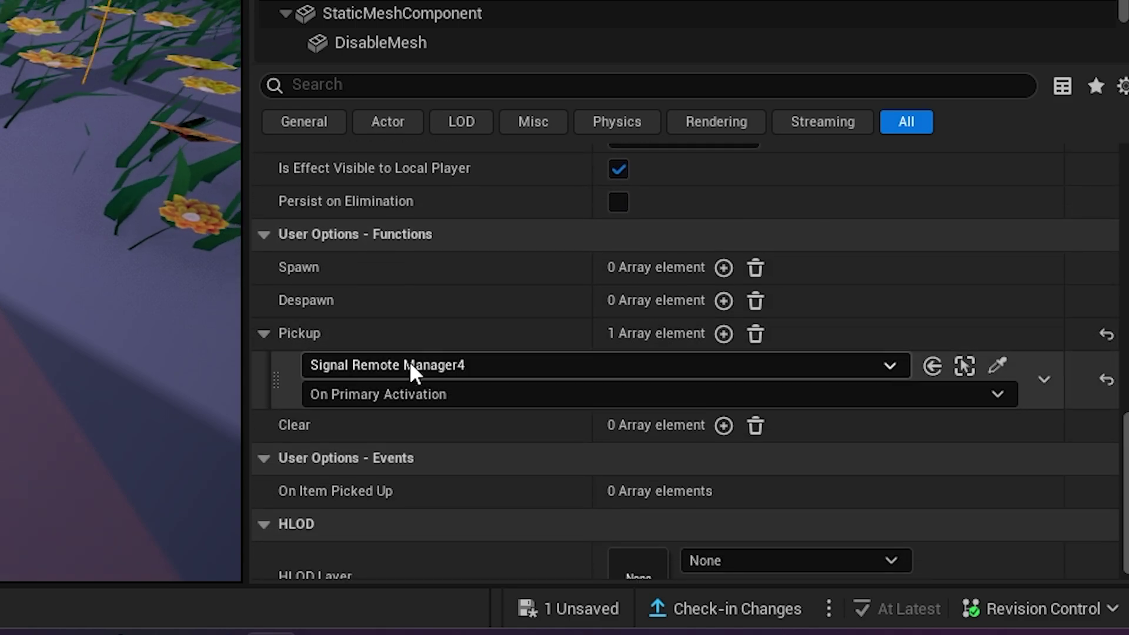
click(265, 334)
click(562, 610)
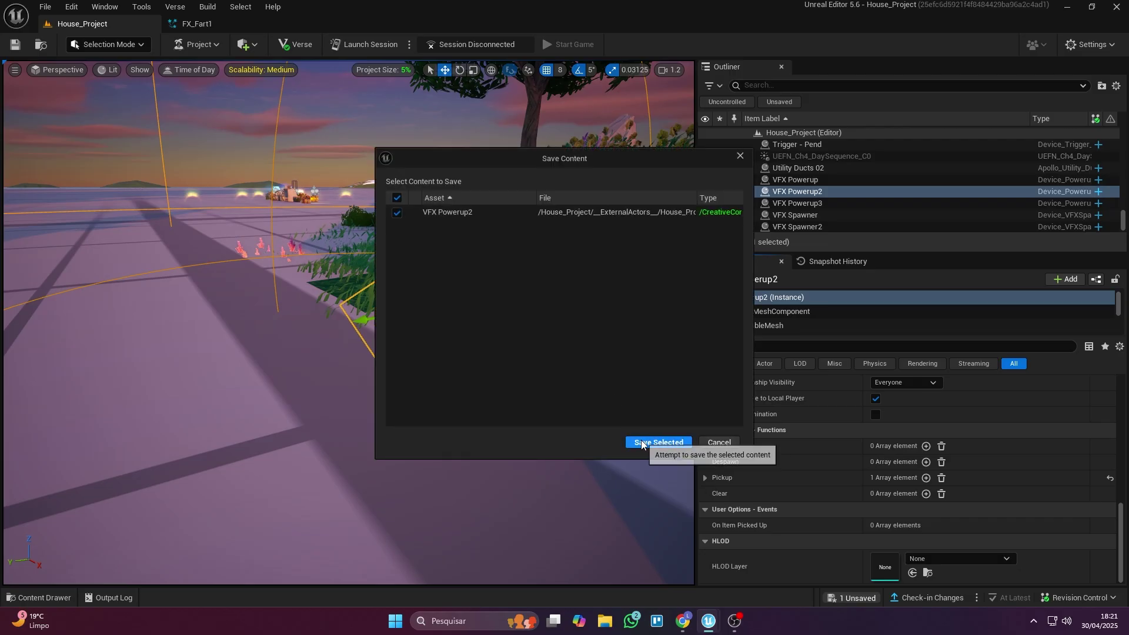
click(653, 444)
Select Signal Remote Manager4 in the level and check its user options and On Primary Activation event.
right_drag(349, 323, 88, 359)
key(w)
scroll(820, 514, down, 3)
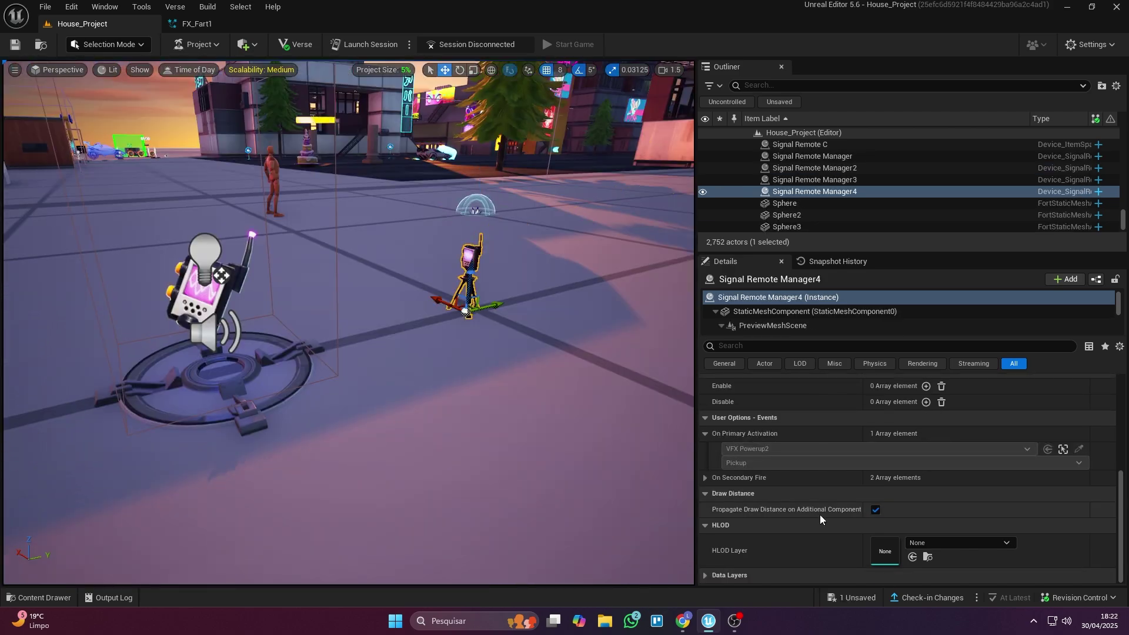
scroll(753, 464, up, 5)
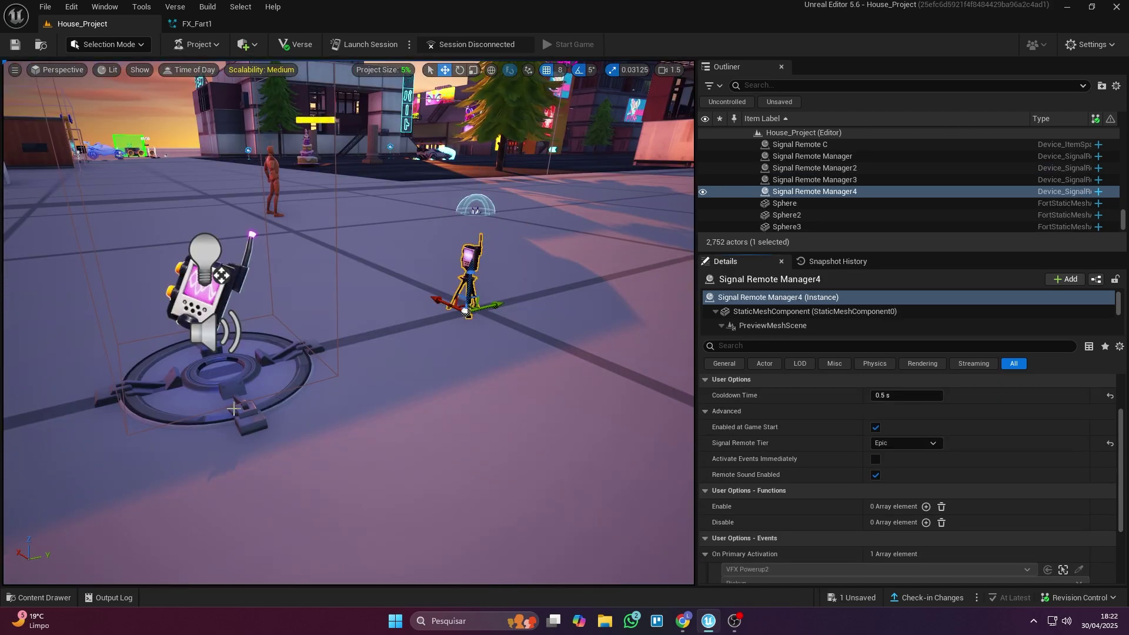
Save the remaining unsaved level content.
right_drag(393, 401, 376, 376)
key(s)
click(839, 598)
click(653, 444)
Filter Signal Remote Manager4's details to modified properties, check Cooldown Time and Signal Remote Tier, and restore the full property list.
click(1120, 347)
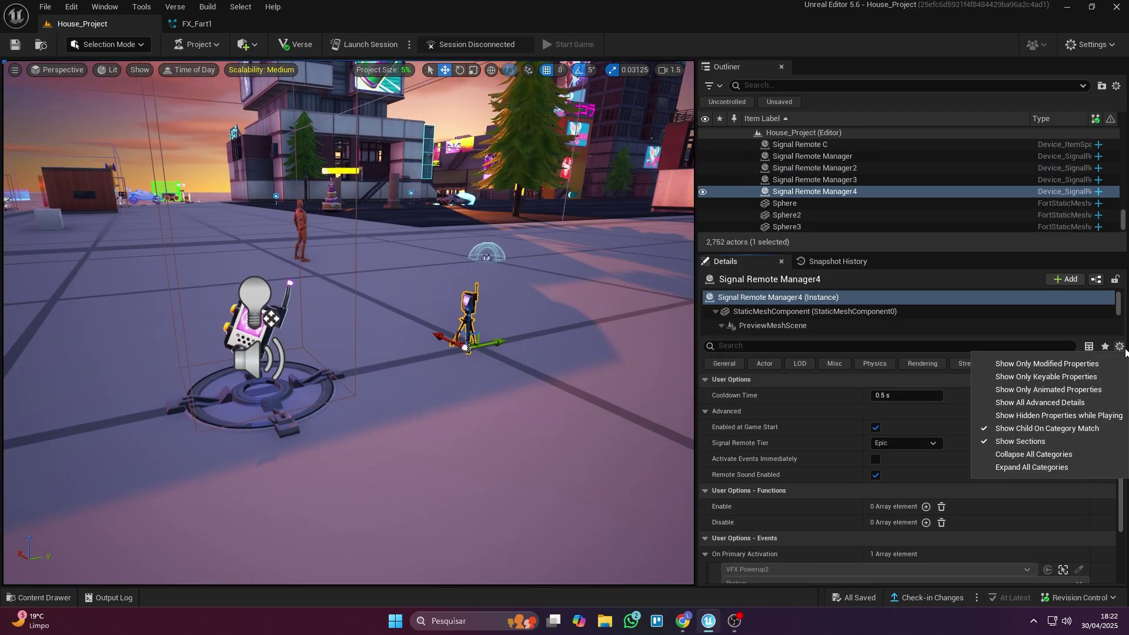
click(1047, 363)
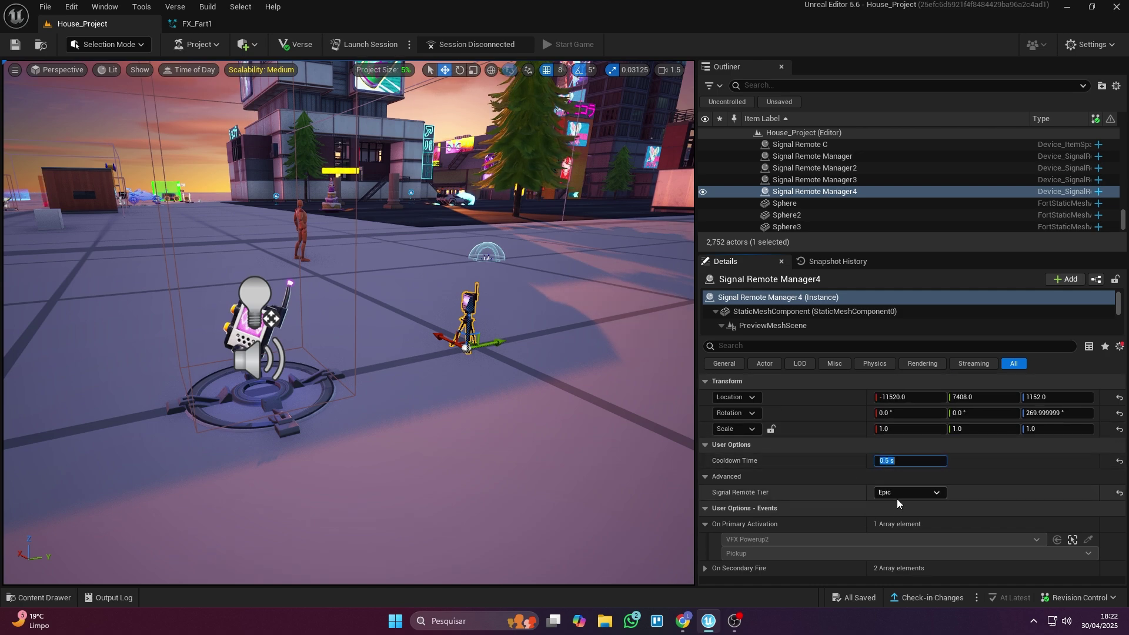
click(1120, 346)
click(1042, 360)
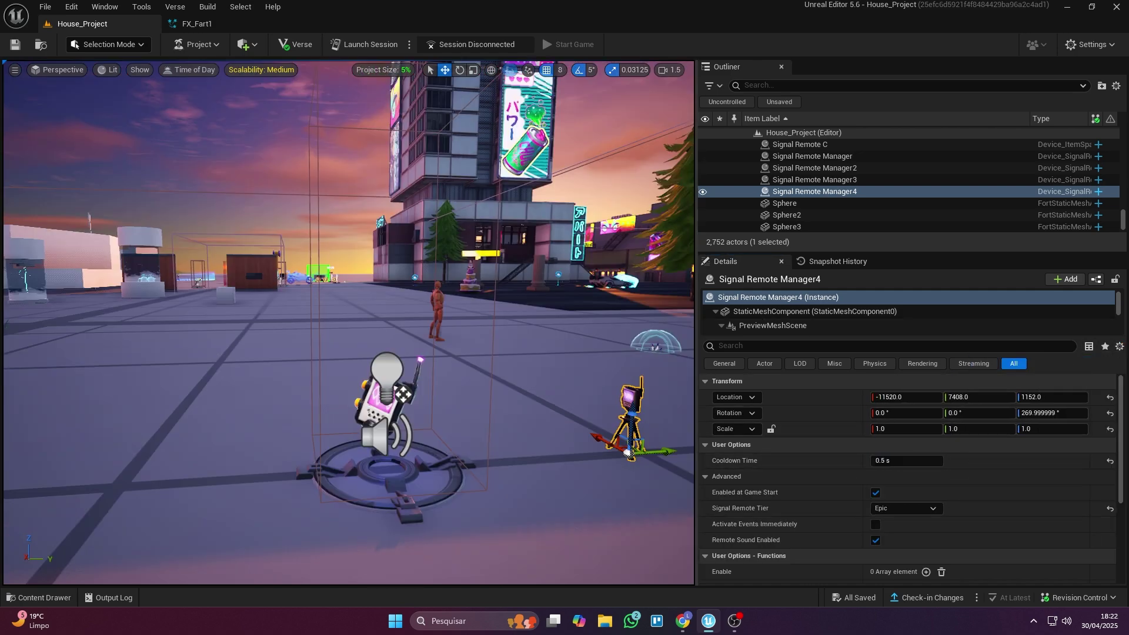